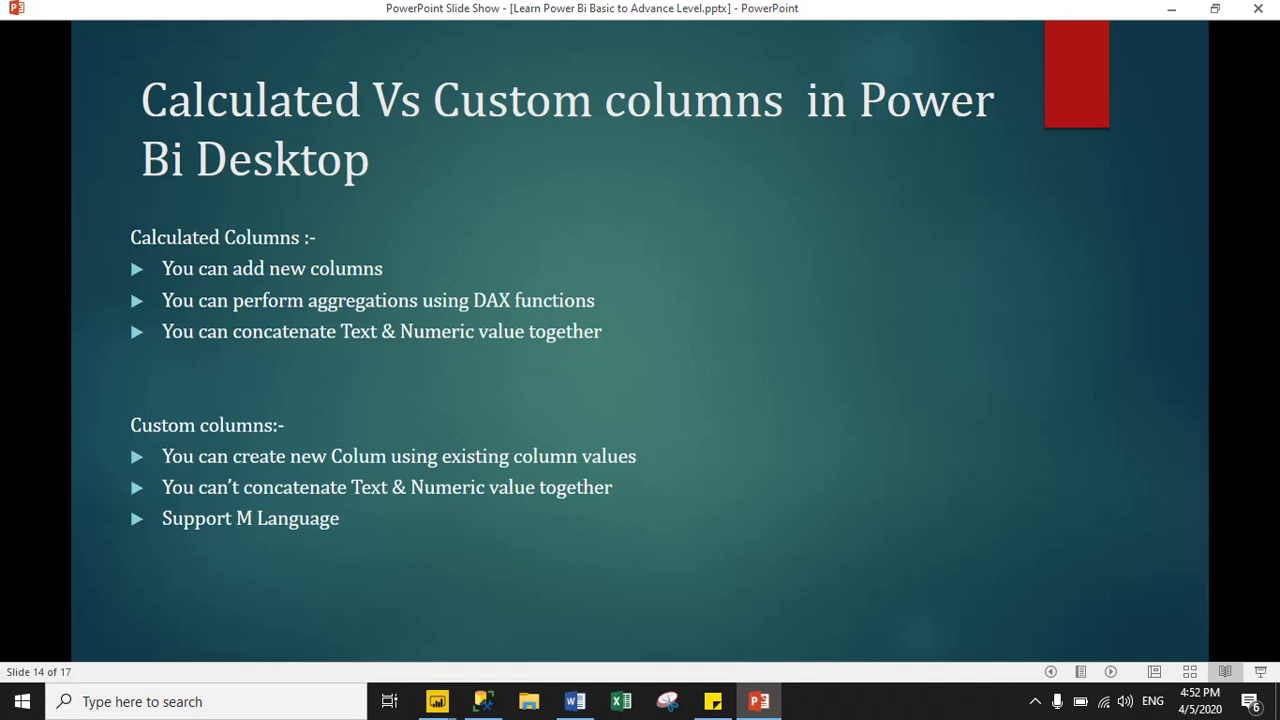
Switch to Power BI Desktop and add a new calculated column to the Orders table.
left_click(437, 701)
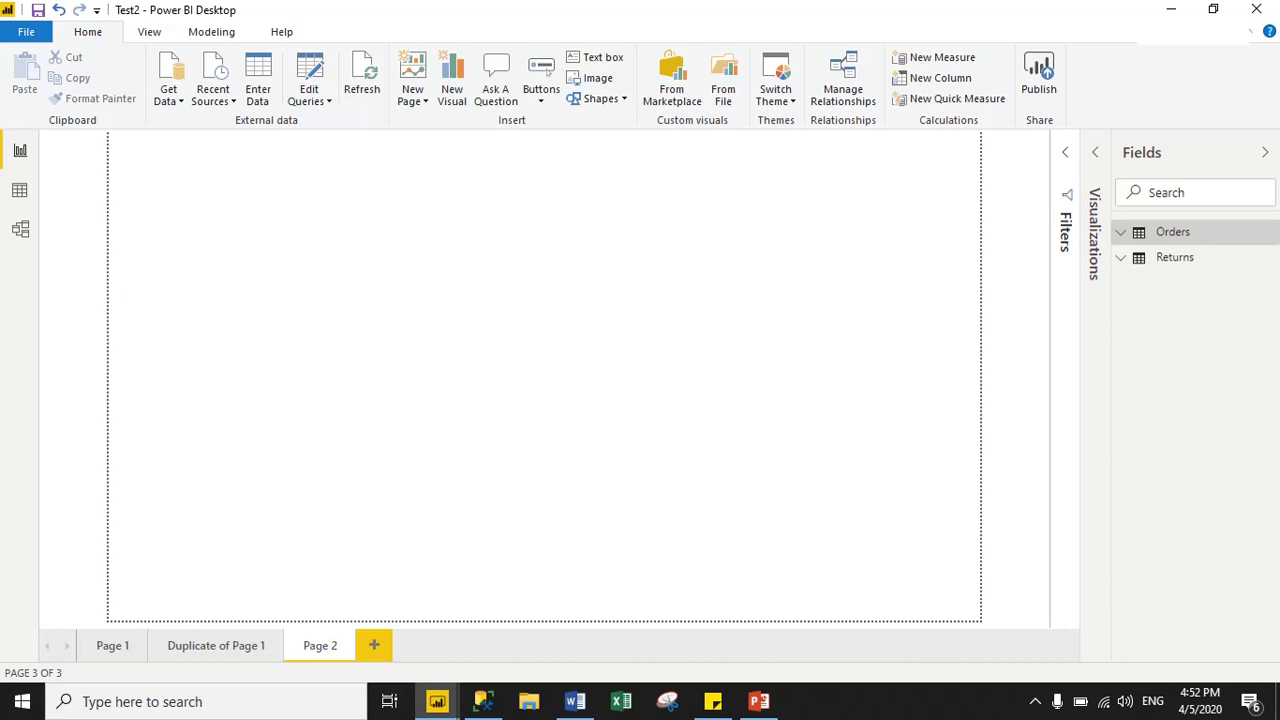
left_click(1269, 231)
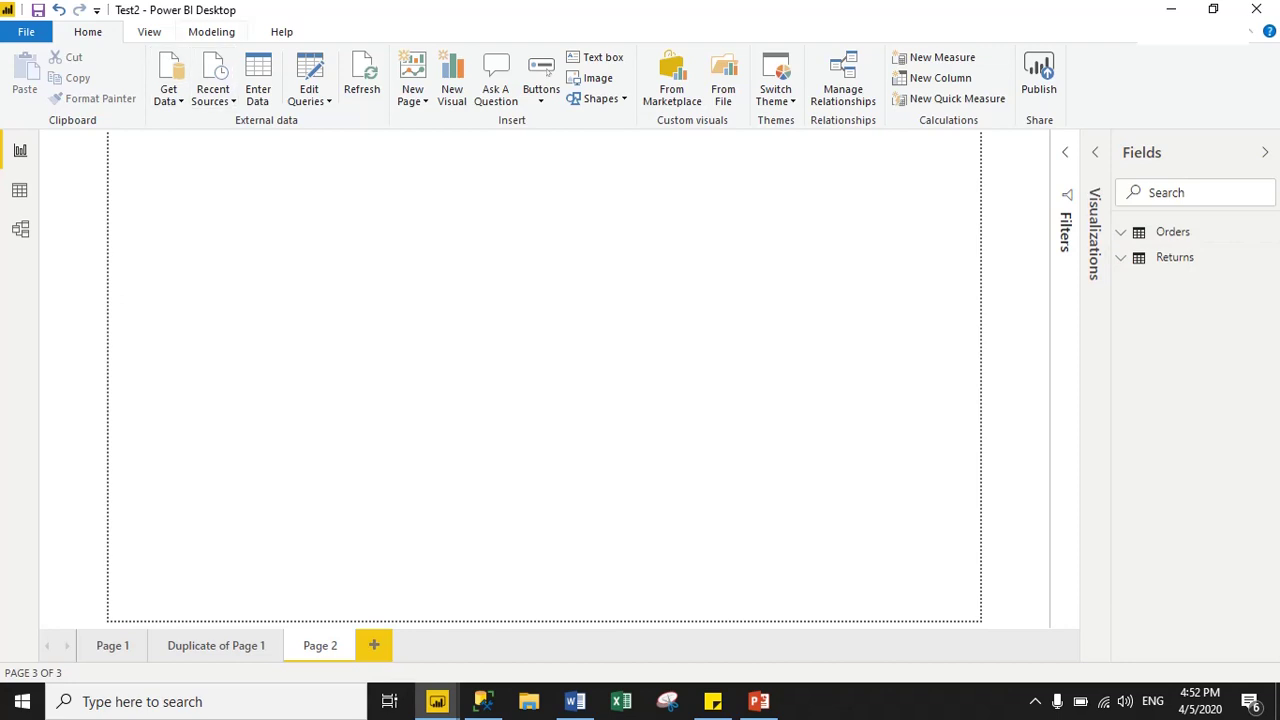
left_click(211, 31)
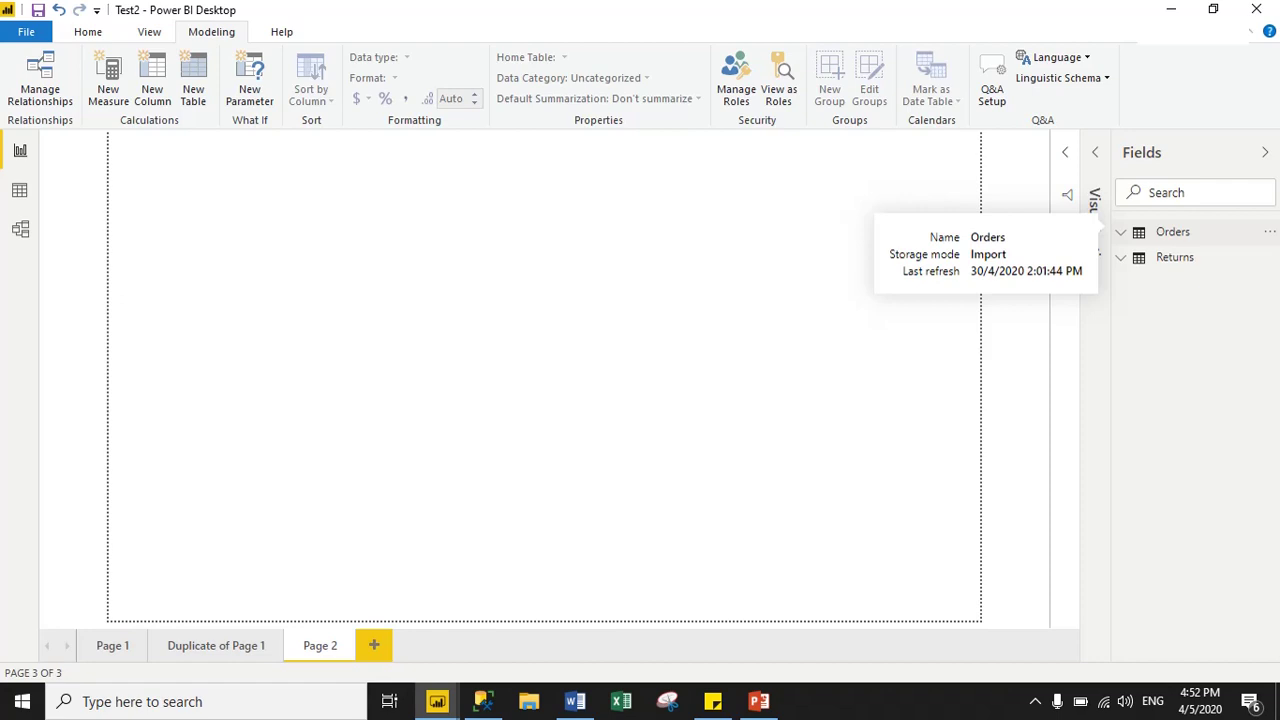
left_click(1173, 231)
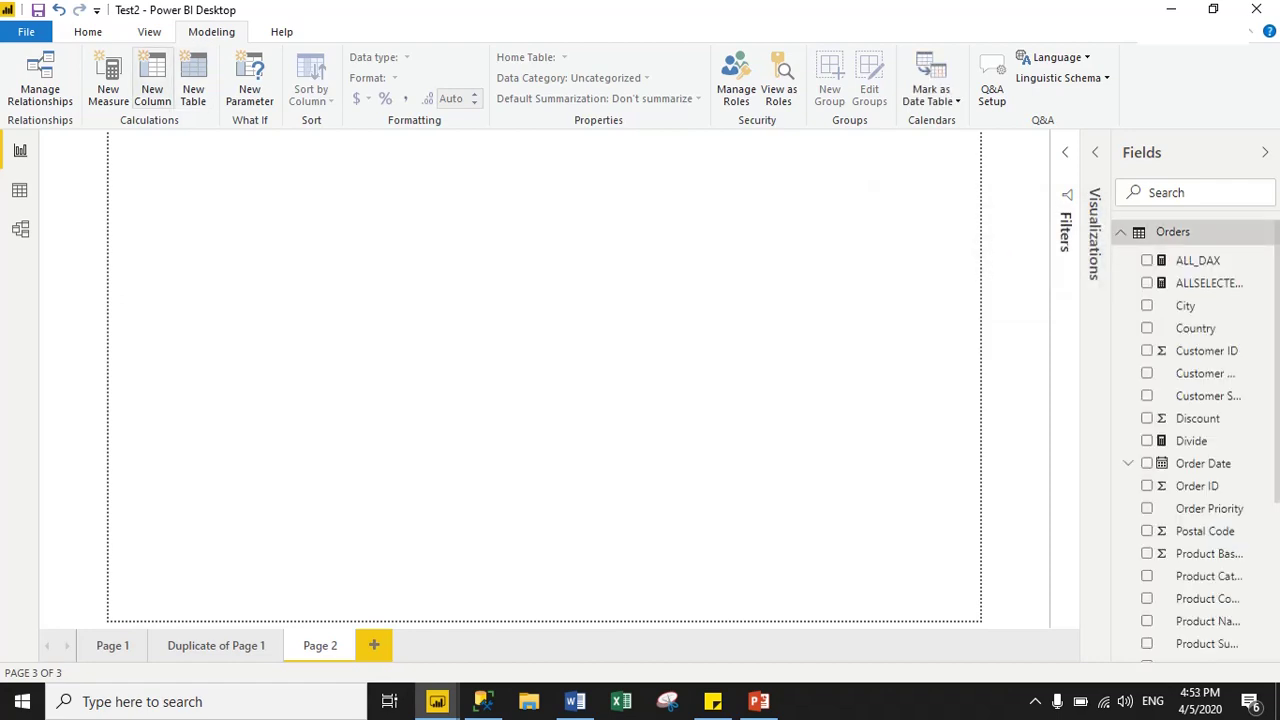
left_click(152, 82)
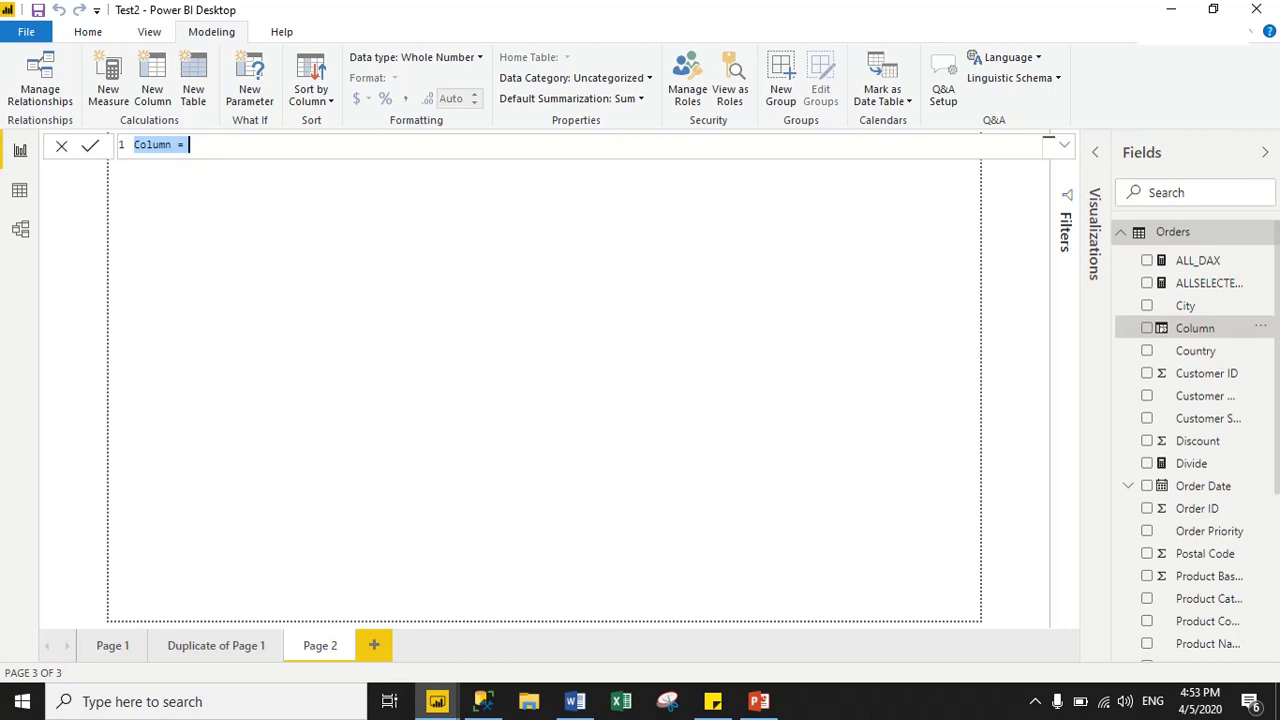
Name the new column Calculated_Column, define it as Orders[Profit]*10 and commit the formula.
left_click_drag(174, 145, 139, 145)
key("Left")
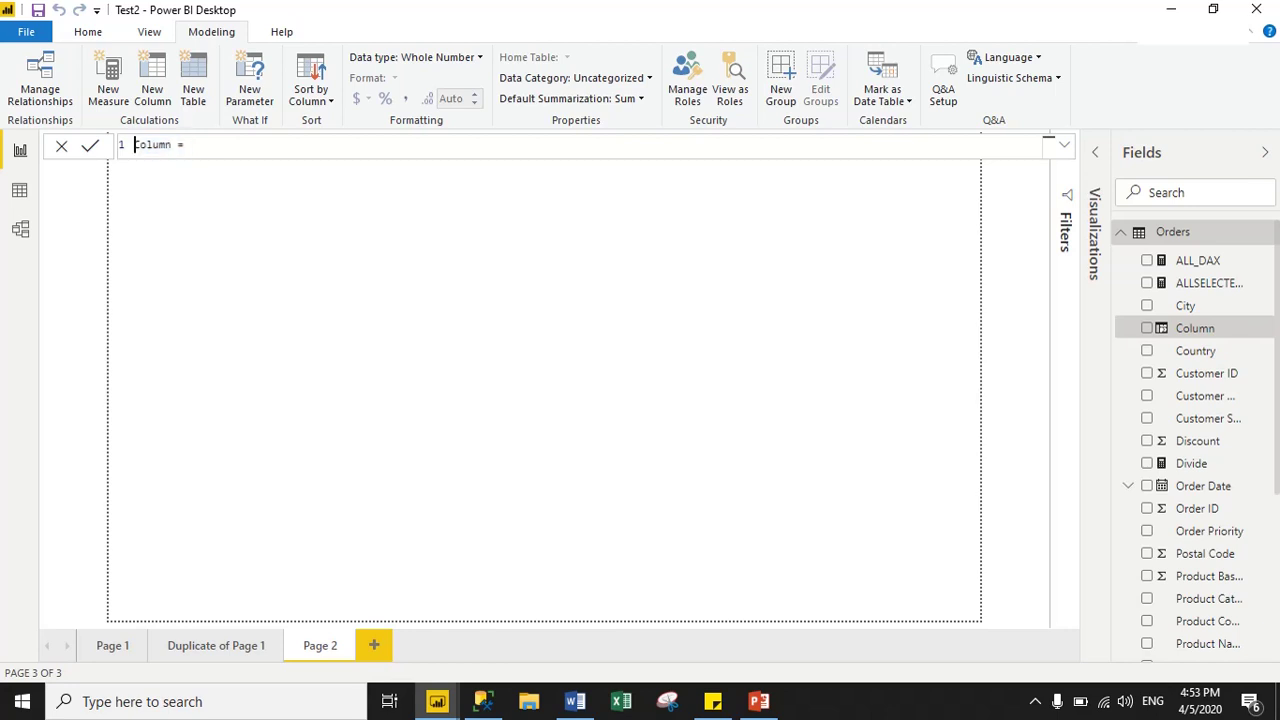
type("Calculated_")
key("End")
type("profit")
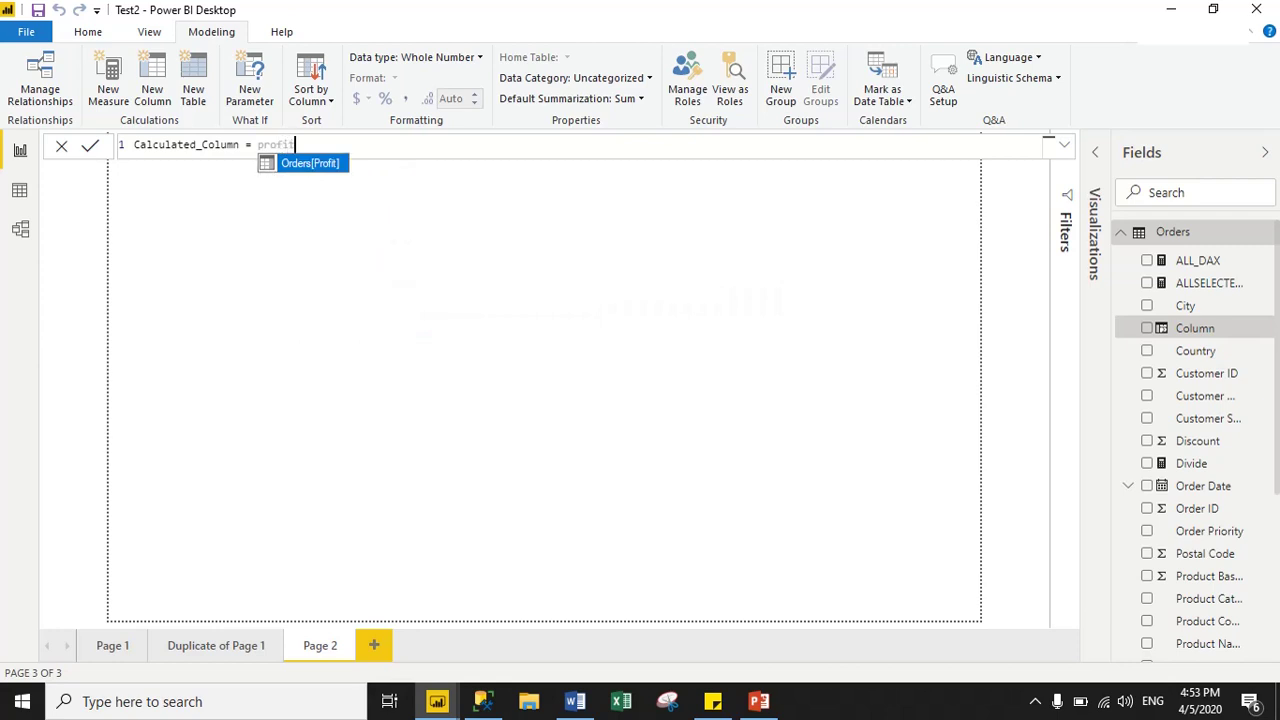
key("Tab")
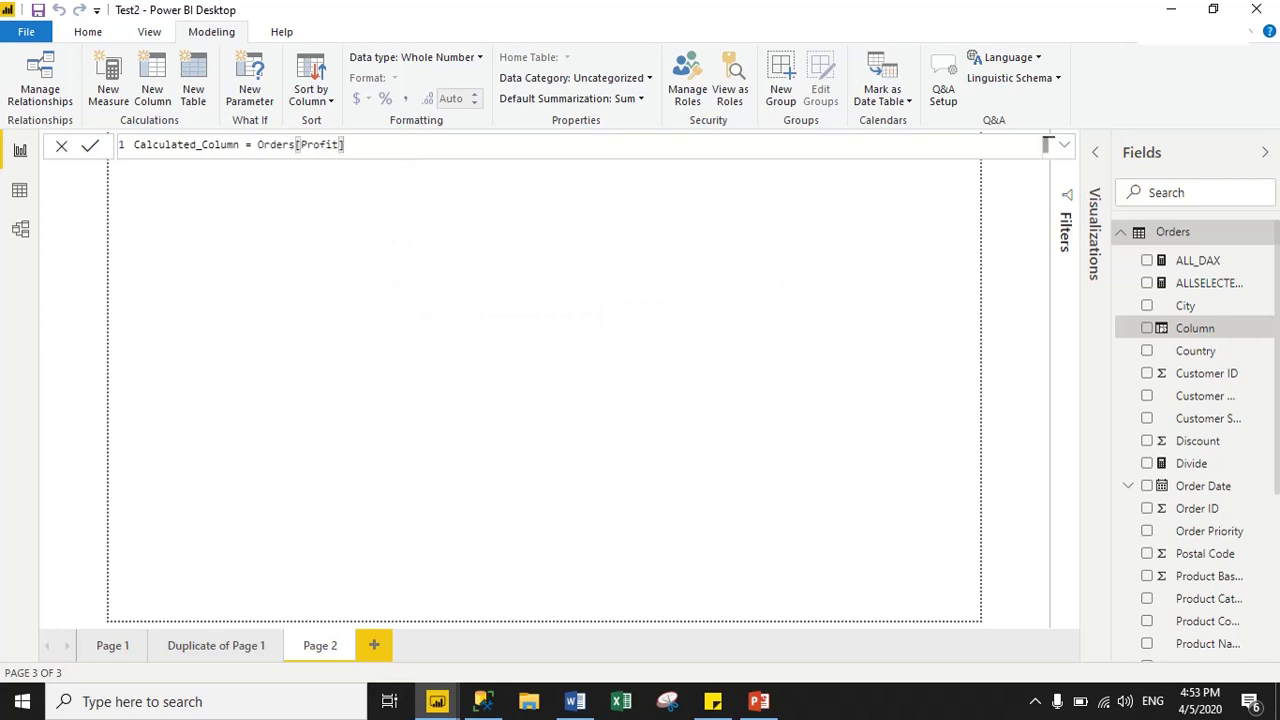
type("*10")
left_click_drag(257, 145, 363, 145)
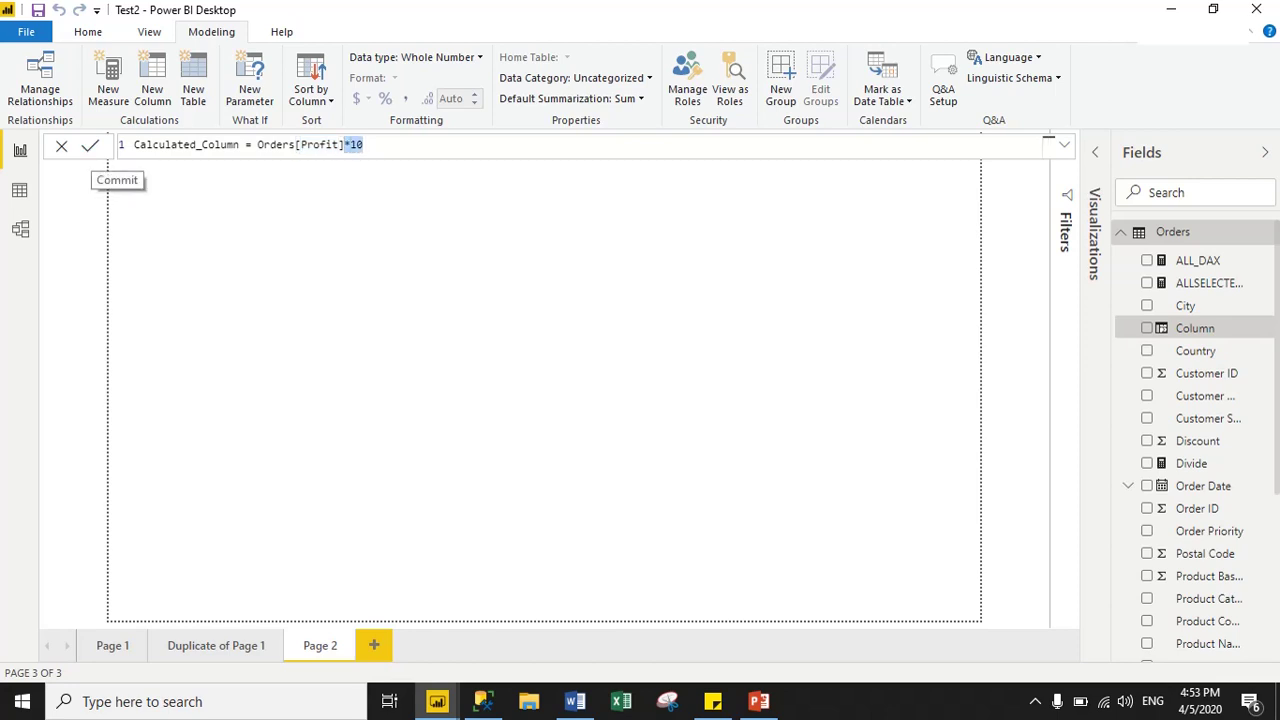
left_click(90, 147)
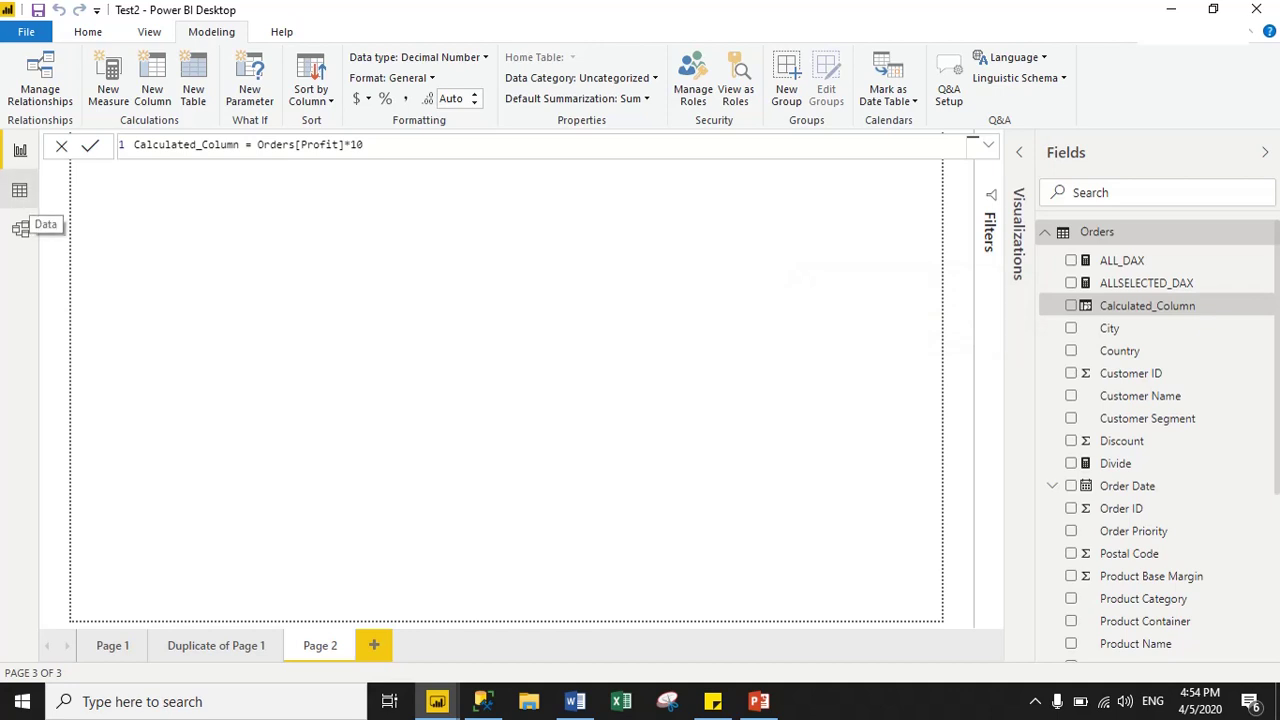
Show the Orders table in Data view and compare the Profit column with Calculated_Column.
left_click(19, 190)
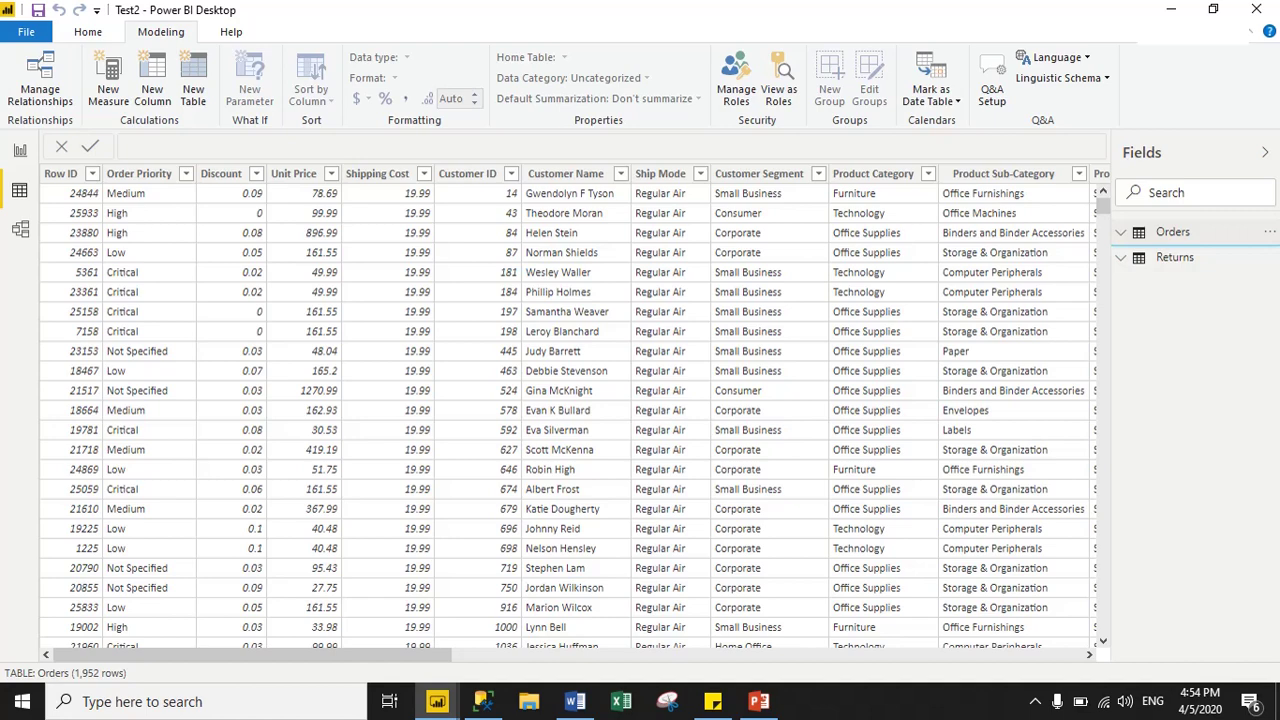
left_click(1170, 232)
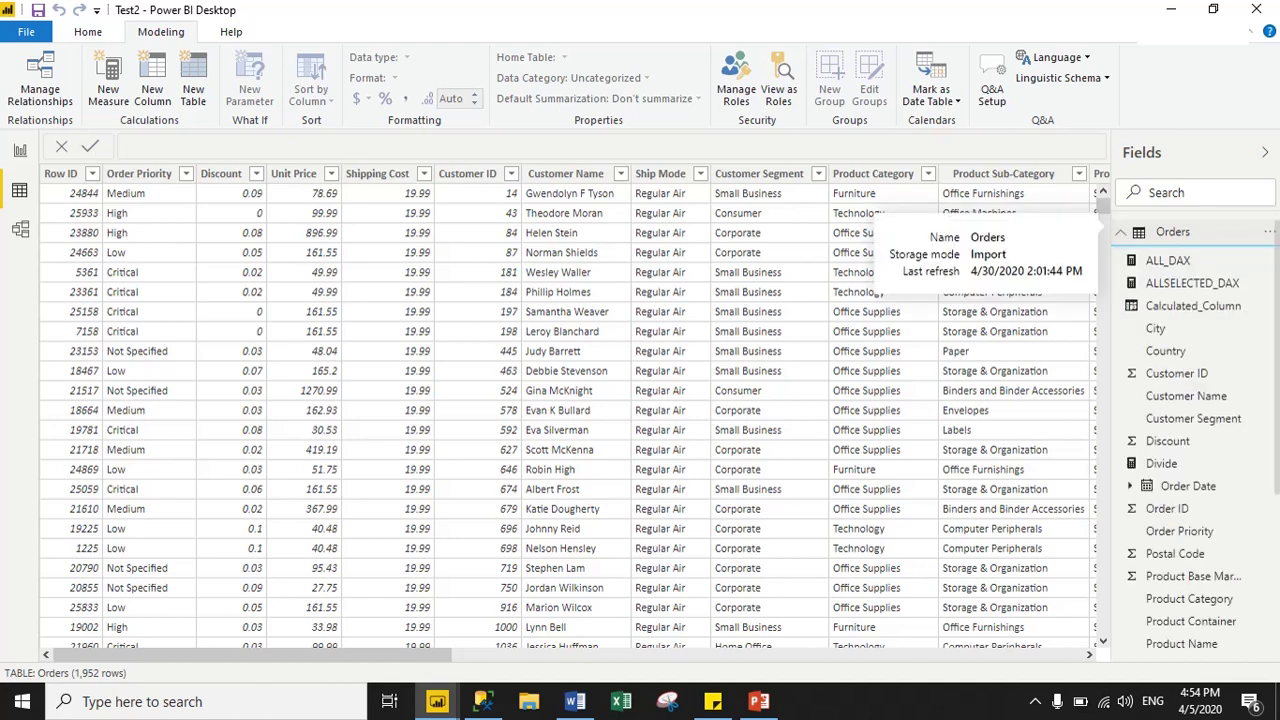
left_click(1193, 305)
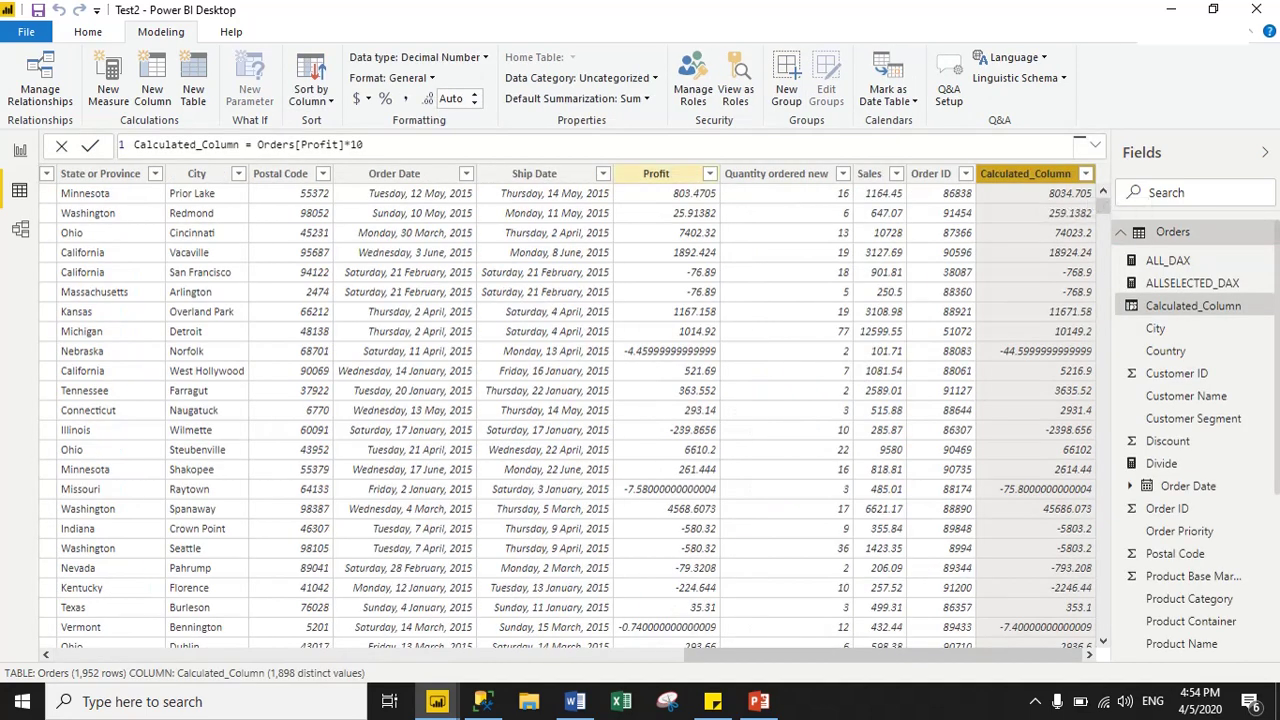
left_click(656, 175)
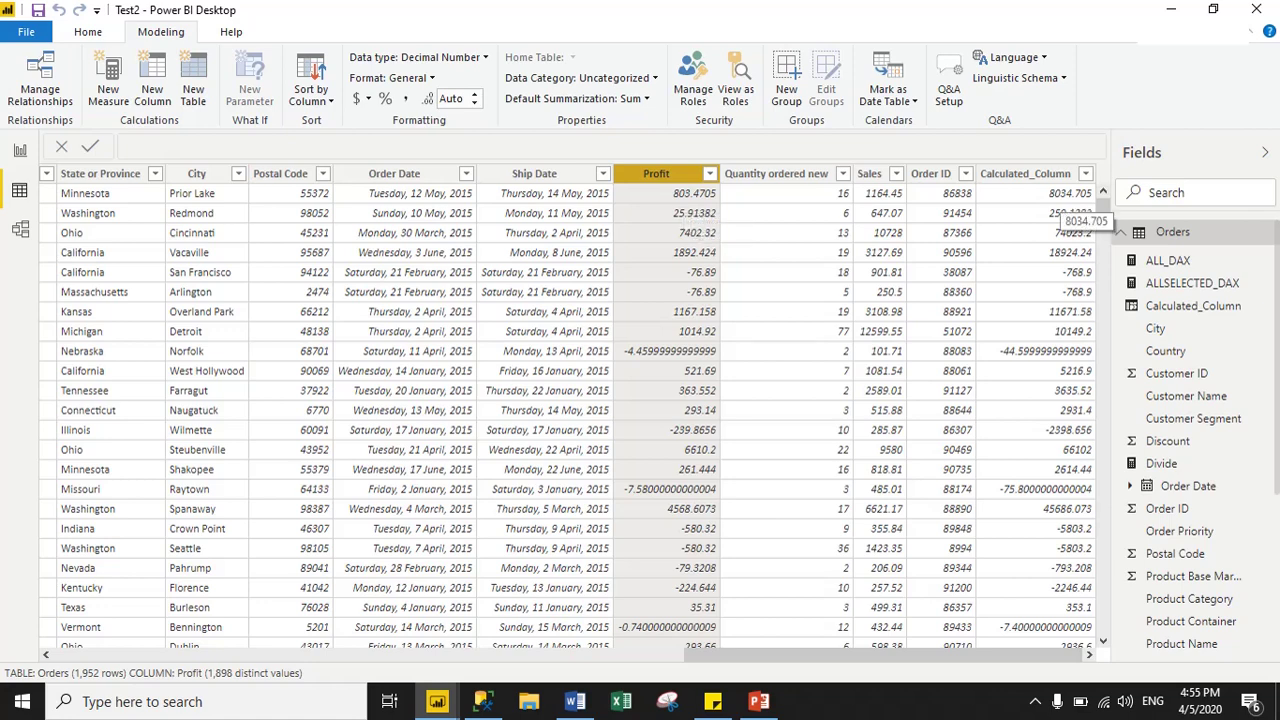
left_click(1062, 212)
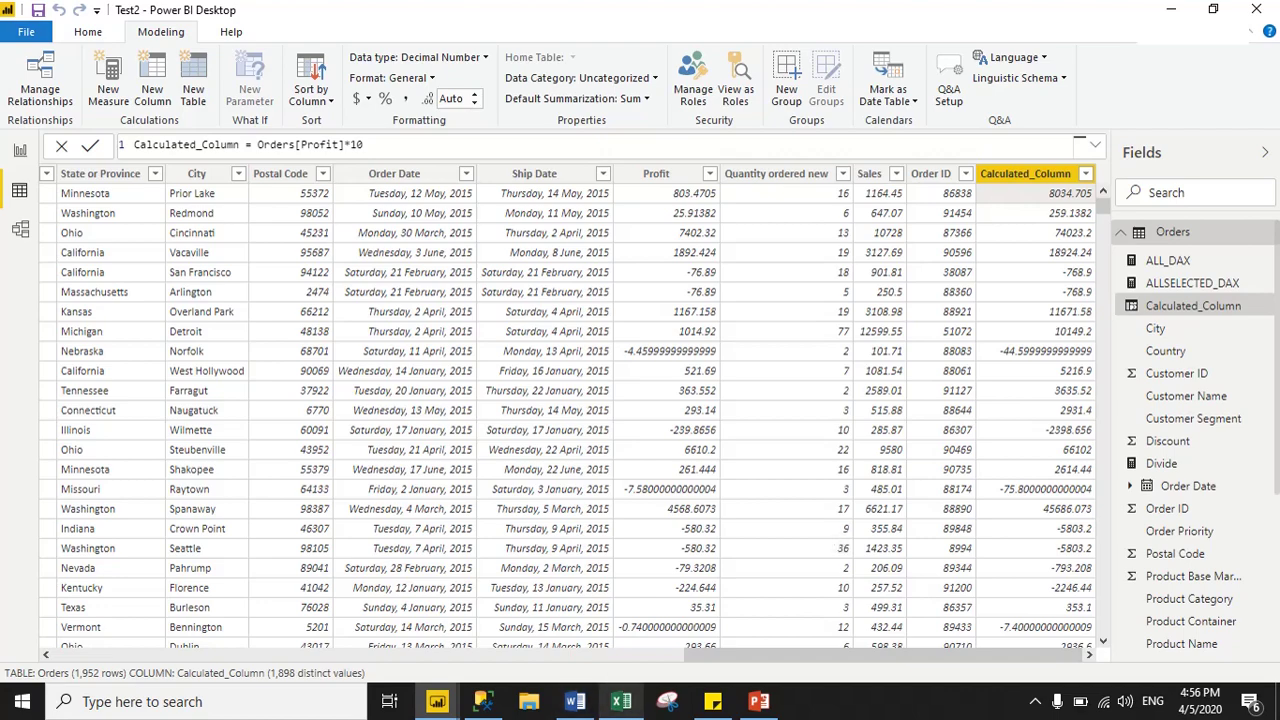
Switch to Excel, examine the profit values, their total and the output column in the Sheet3 example, and return to Power BI Desktop.
left_click(621, 701)
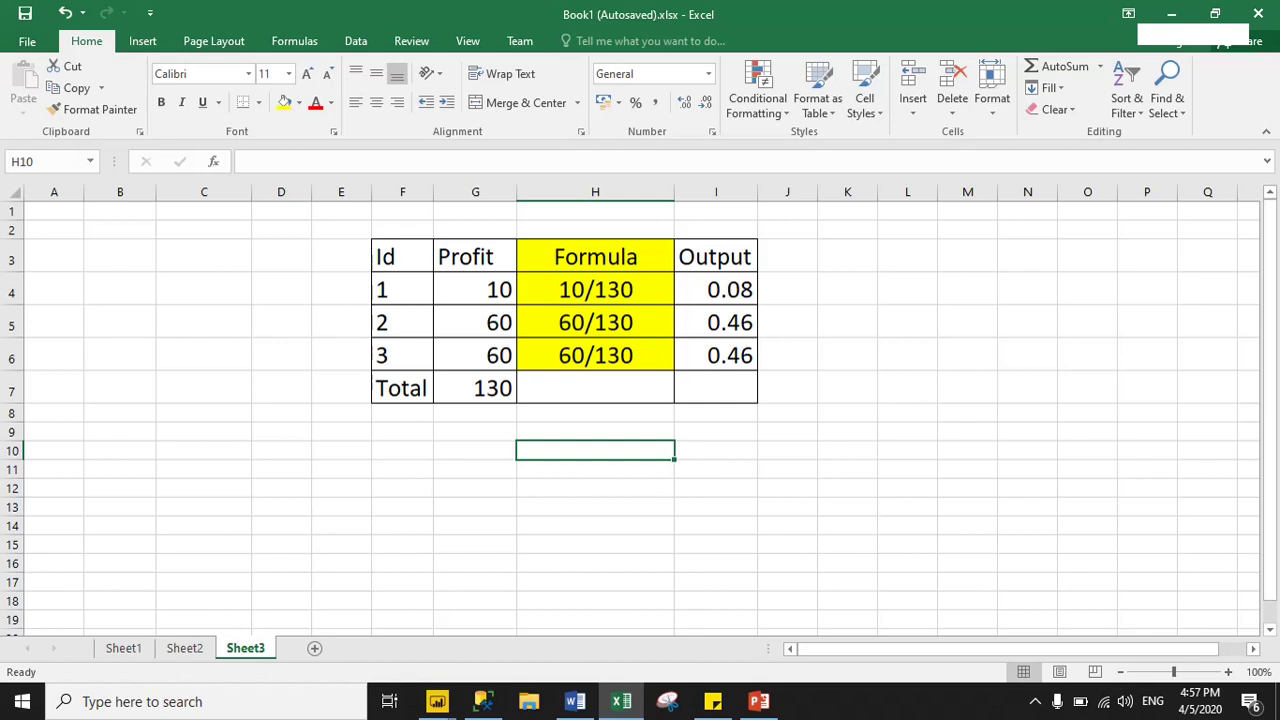
left_click_drag(475, 289, 475, 355)
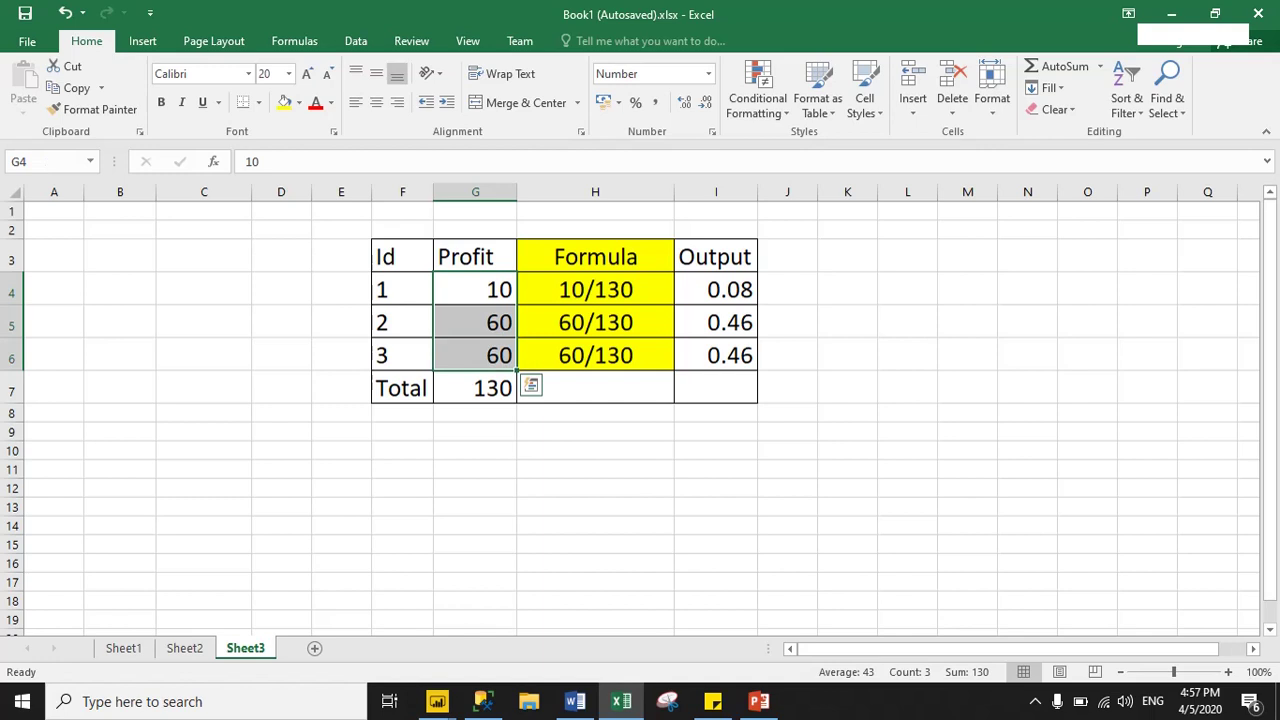
left_click(475, 388)
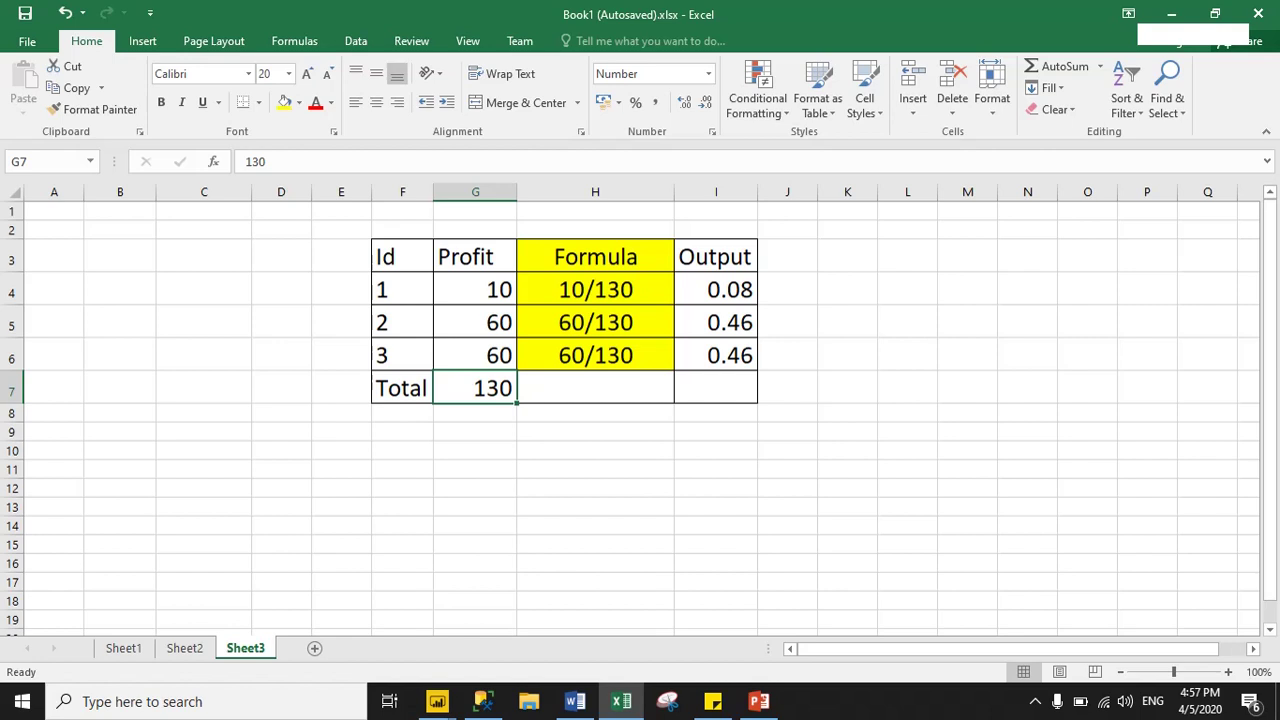
left_click(716, 289)
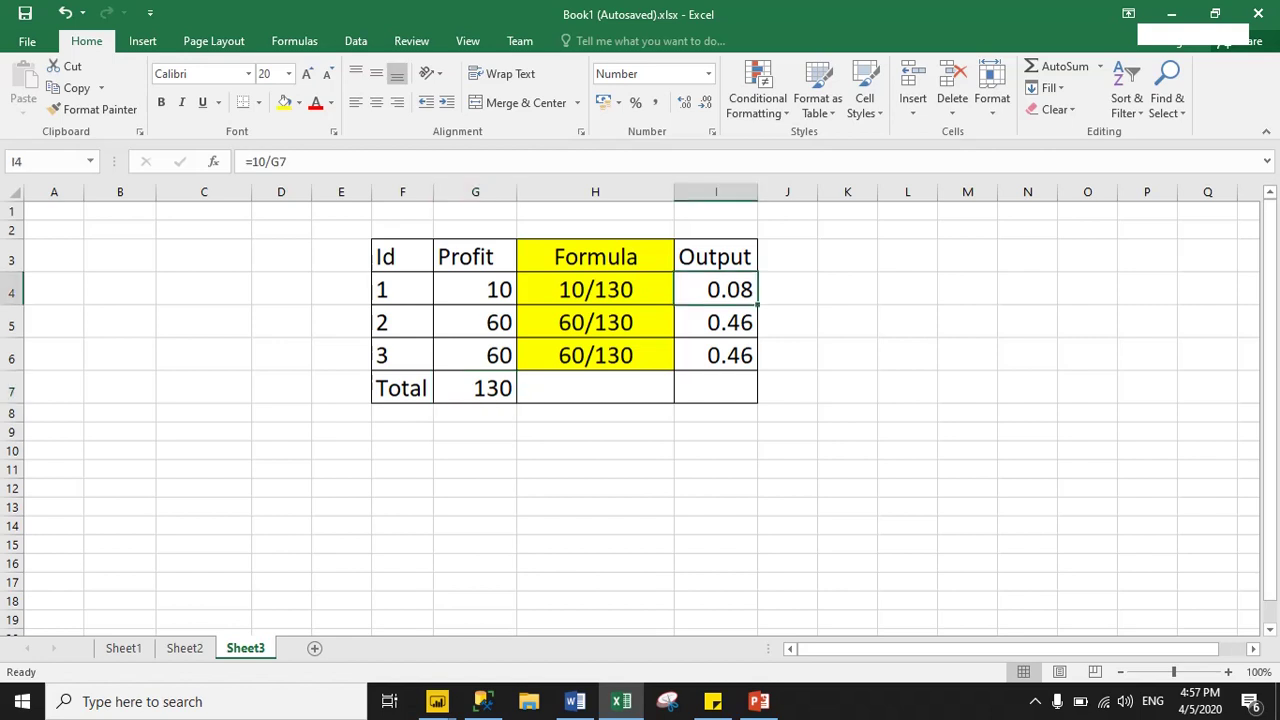
left_click_drag(716, 256, 716, 355)
left_click(715, 506)
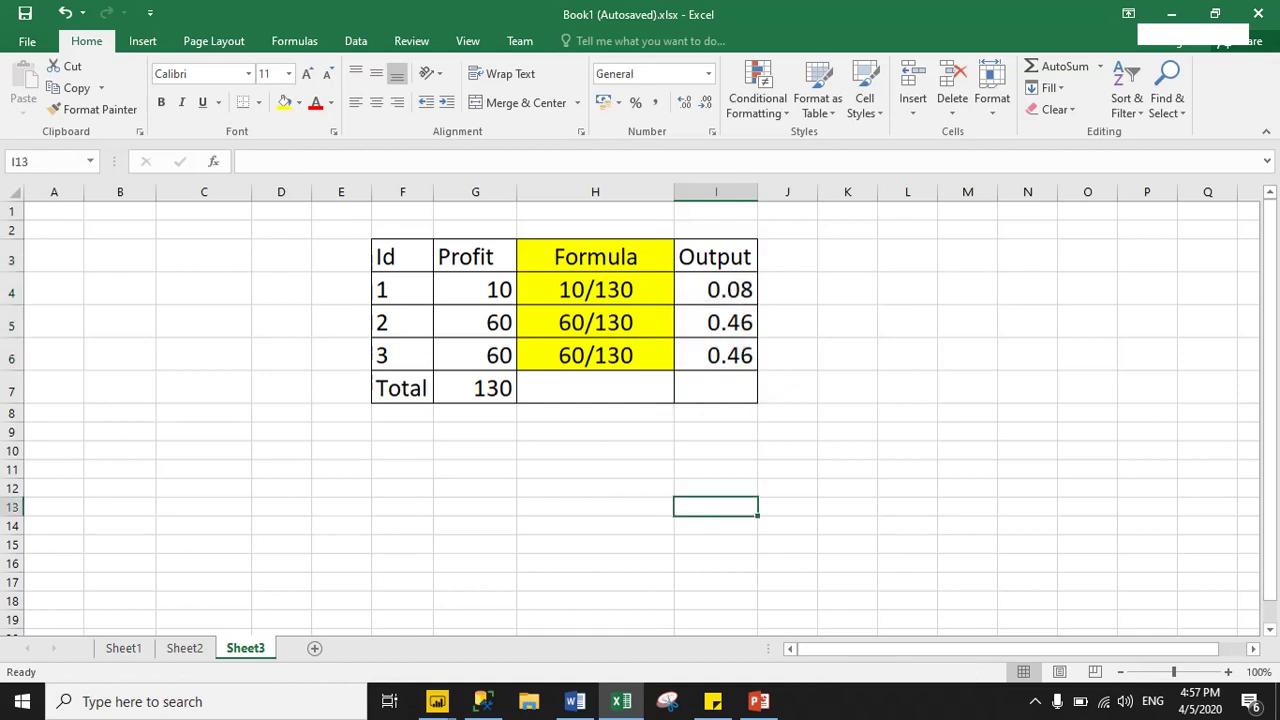
mouse_move(437, 701)
left_click(330, 620)
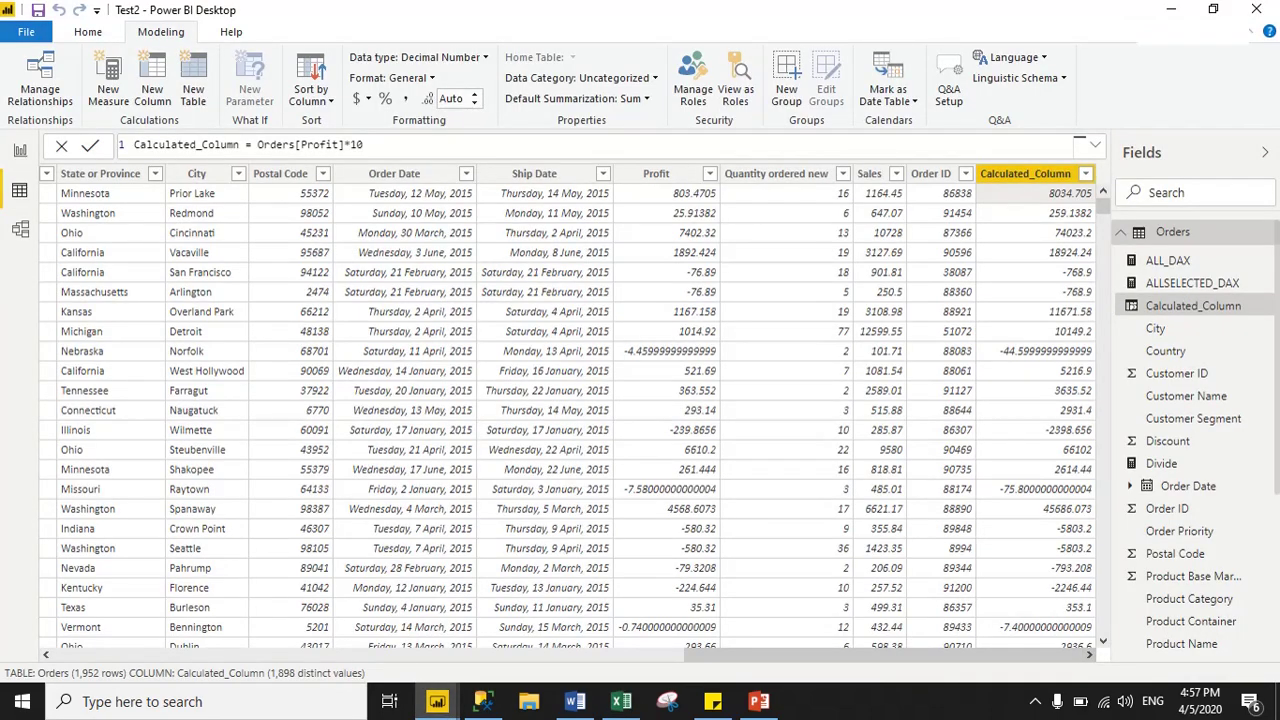
Review the Profit column with its total in the Excel example once more and return to Power BI Desktop.
left_click(621, 701)
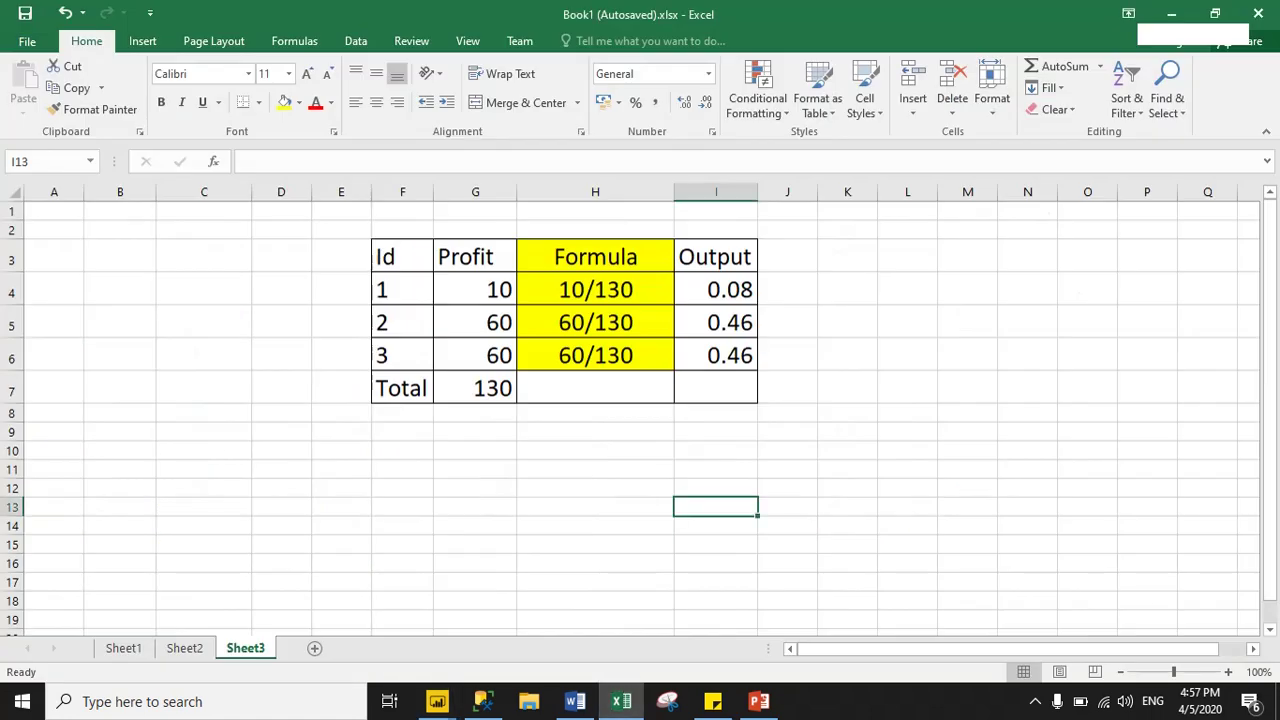
left_click_drag(475, 257, 475, 388)
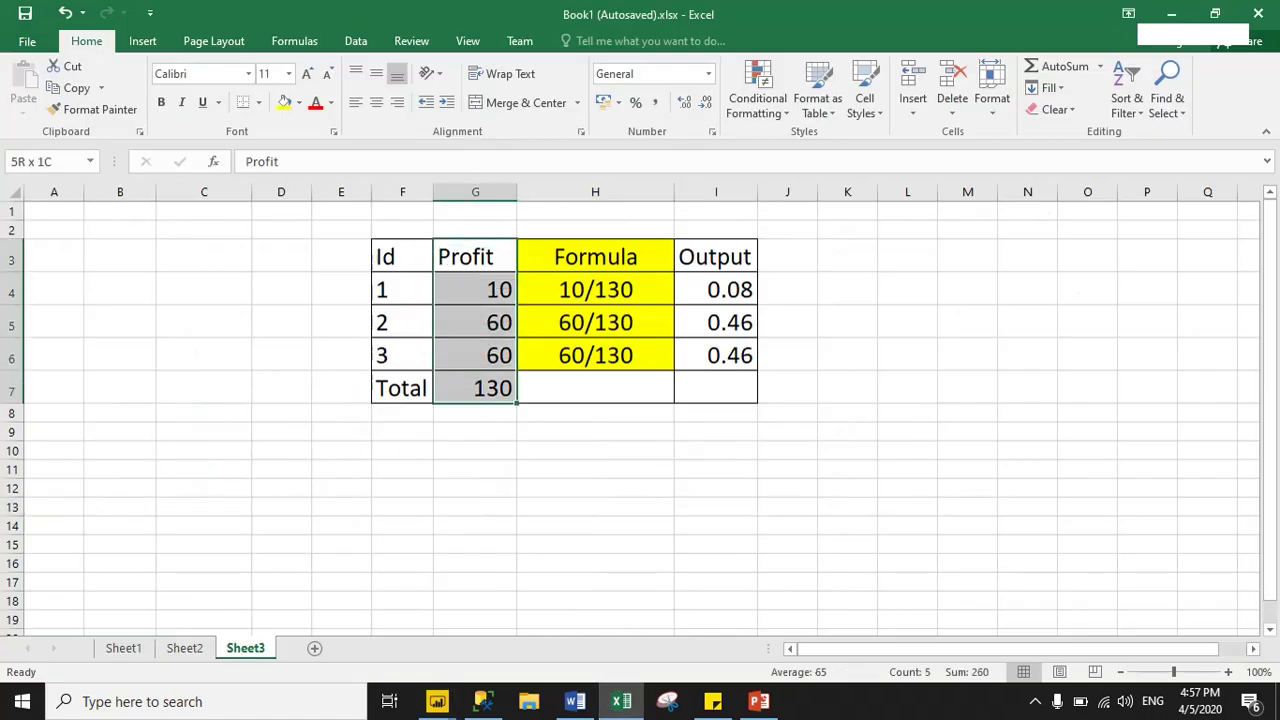
left_click(595, 620)
left_click(437, 701)
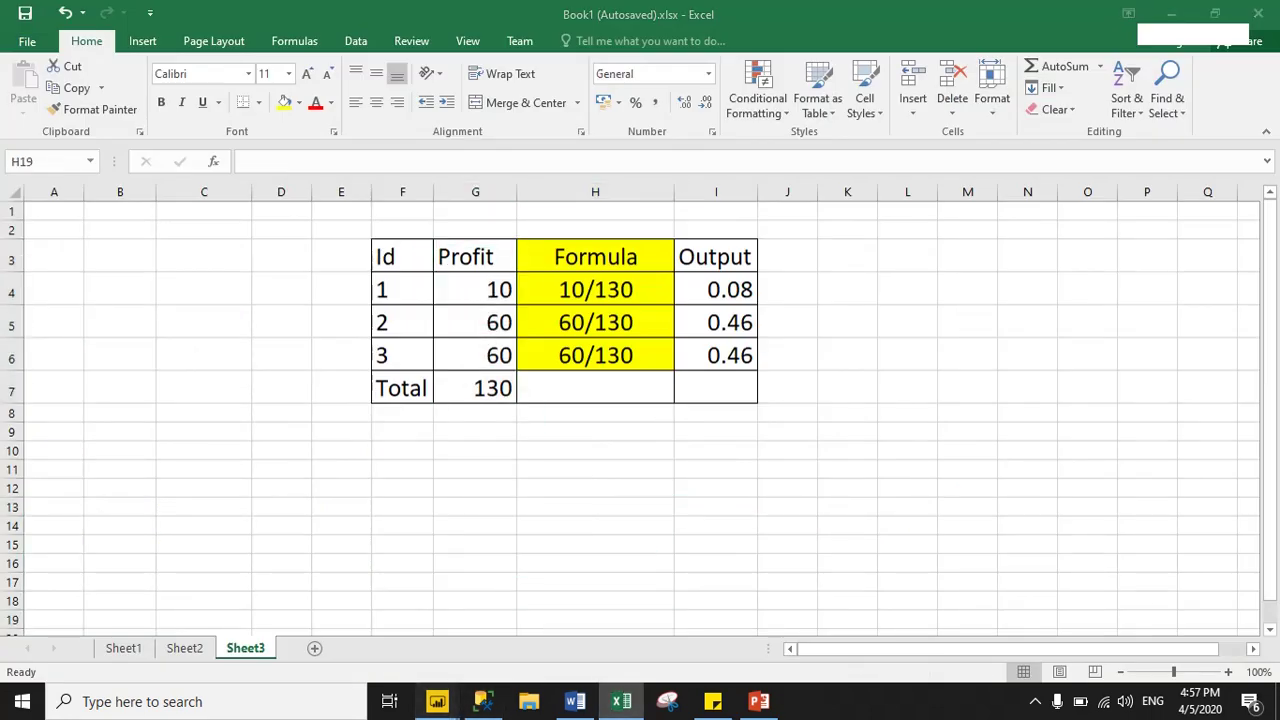
left_click(337, 614)
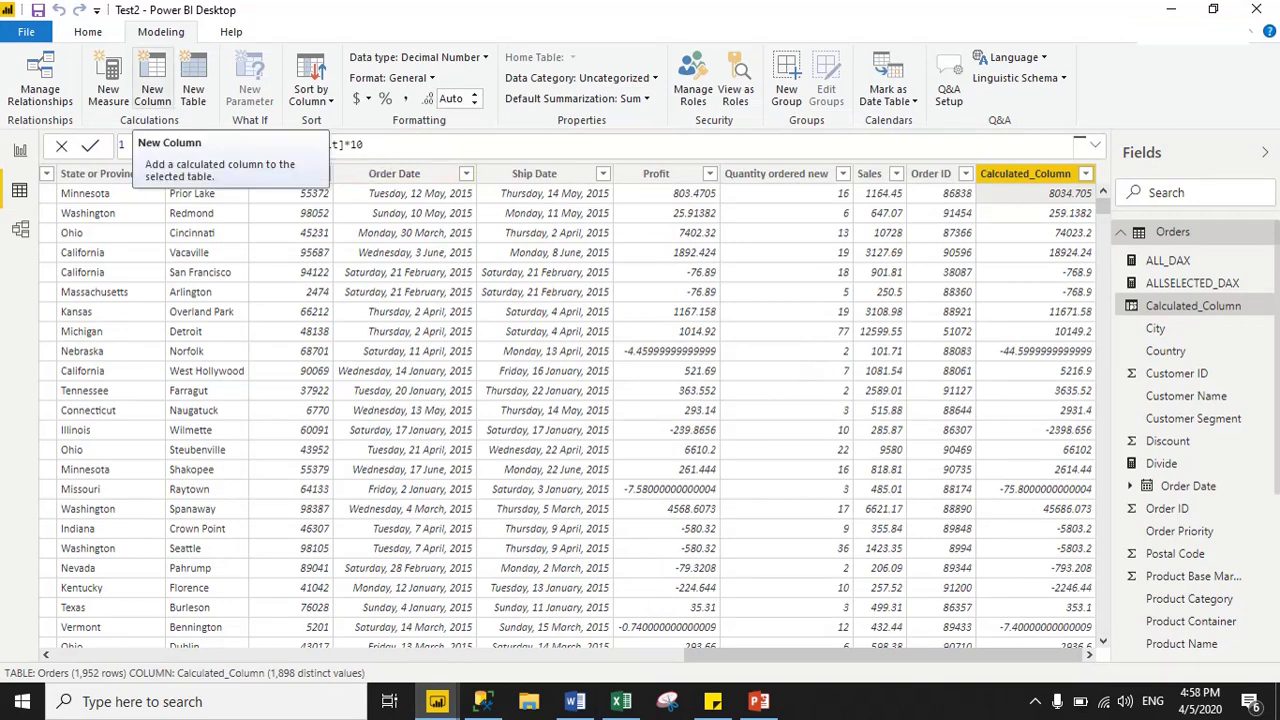
Add another calculated column to the Orders table and name it Sum_of_Profit.
left_click(152, 90)
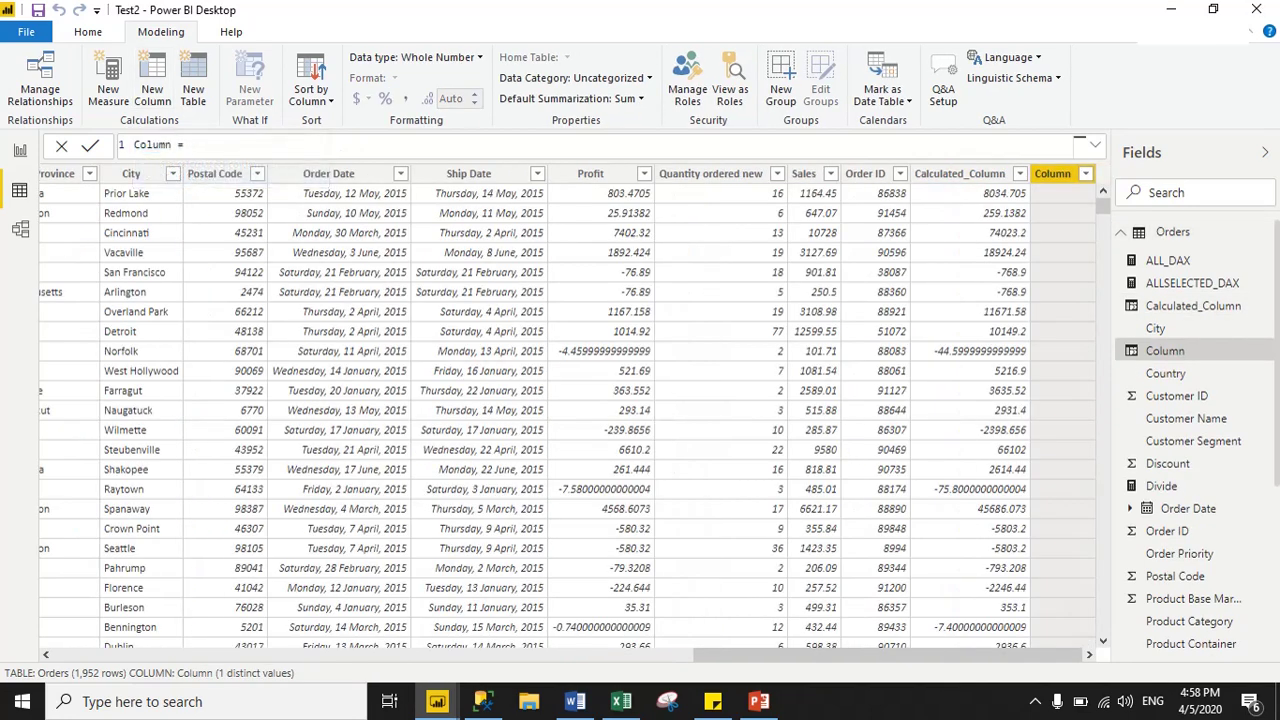
left_click_drag(174, 145, 136, 145)
type("Sum_of_Profit")
Define Sum_of_Profit as Sum(Orders[Profit]) and commit the formula.
key("End")
type("Sum")
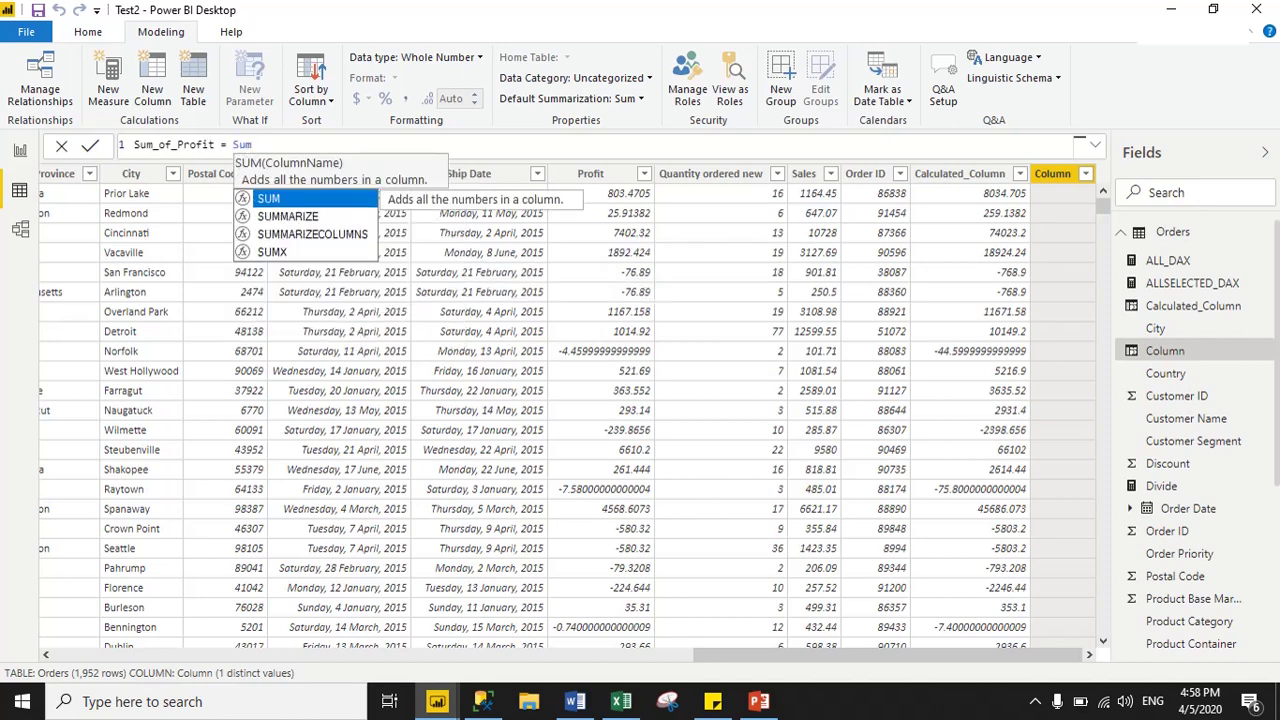
type("(")
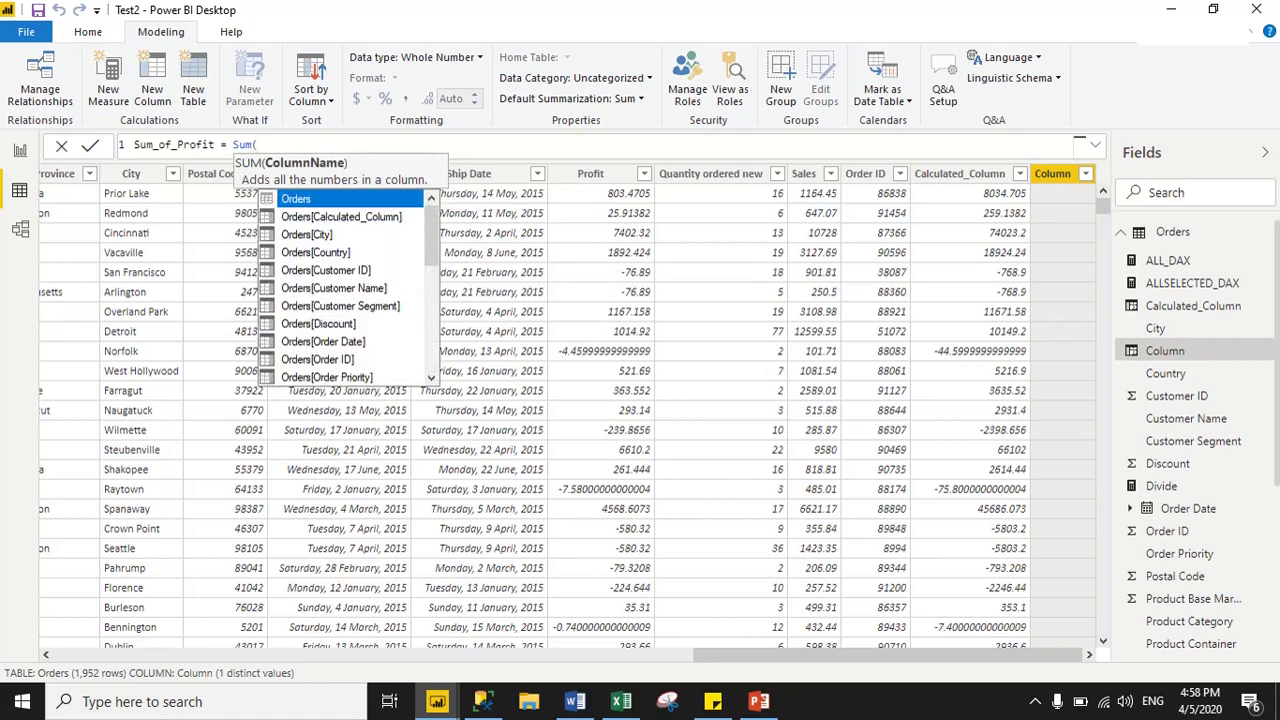
type("pro")
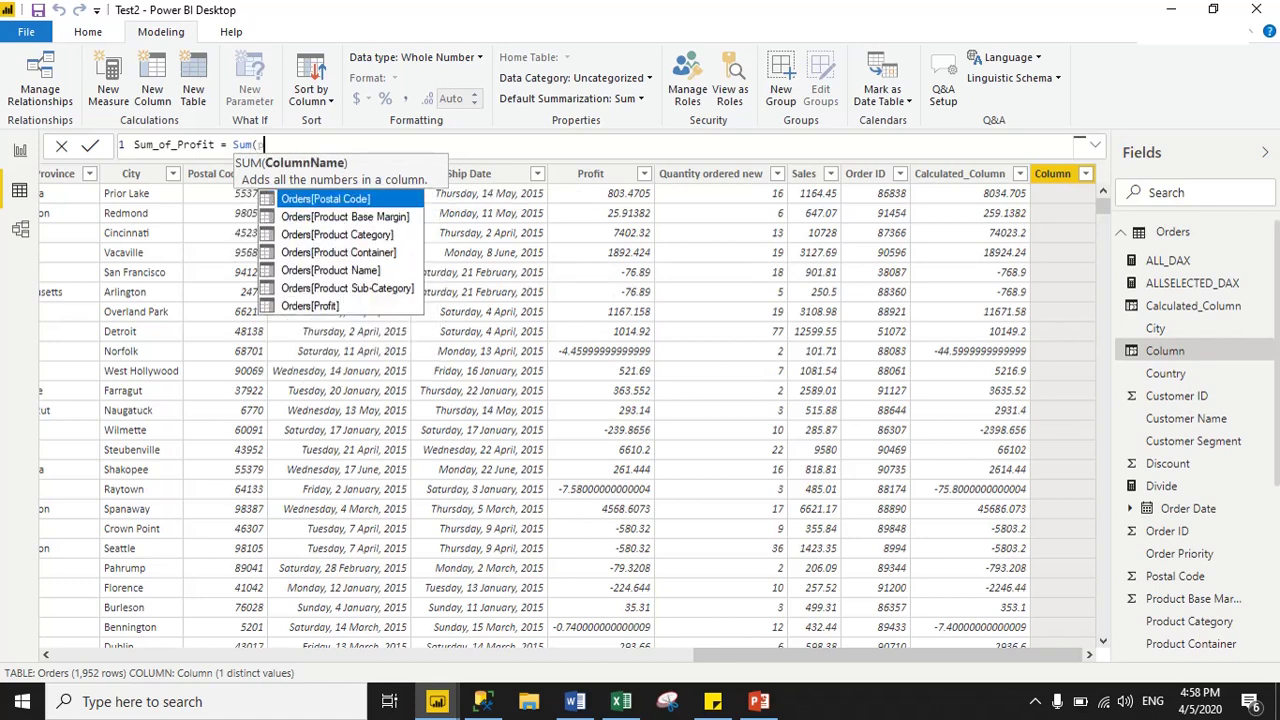
key("Down")
key("Down")
key("Down")
key("Down")
key("Down")
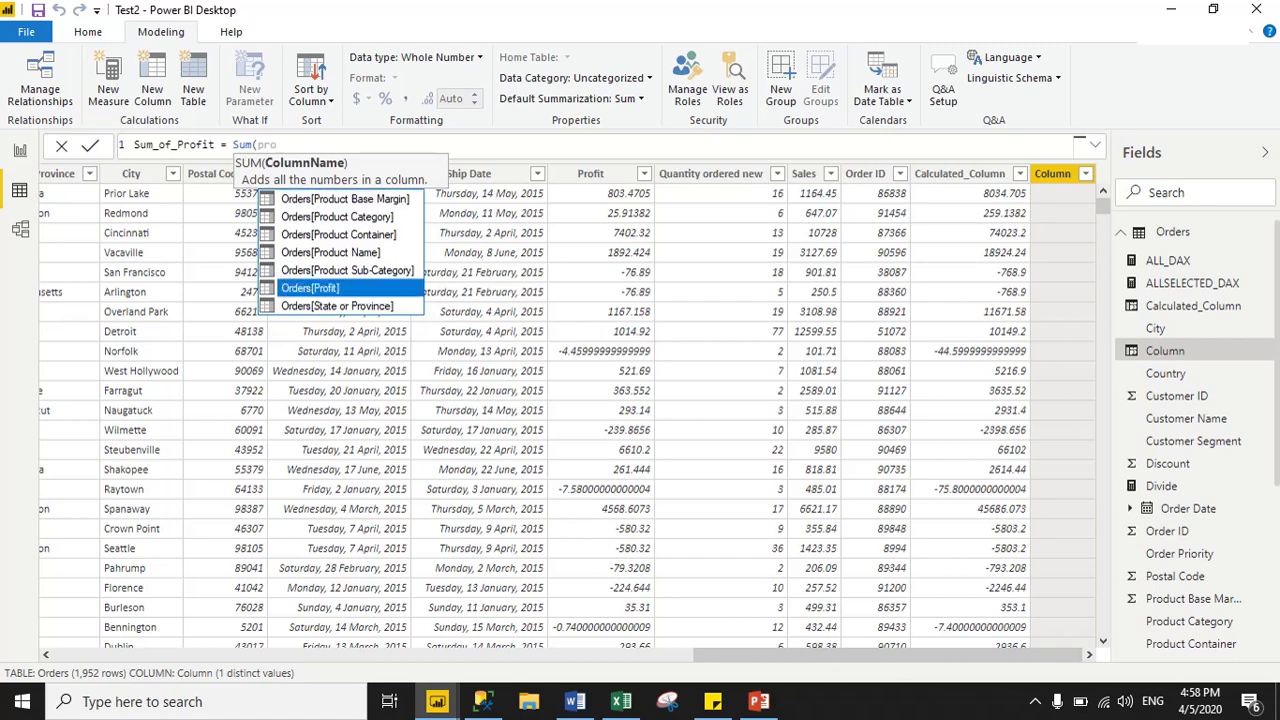
key("Tab")
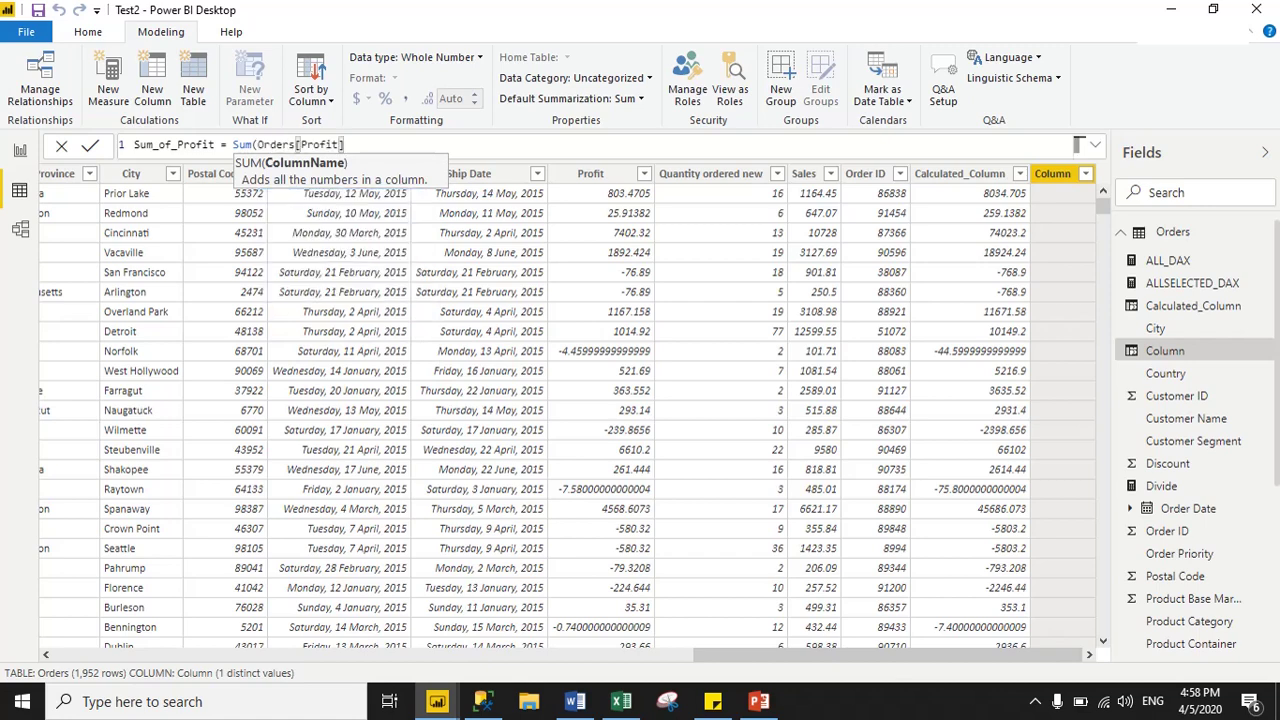
type(")")
left_click_drag(233, 145, 344, 145)
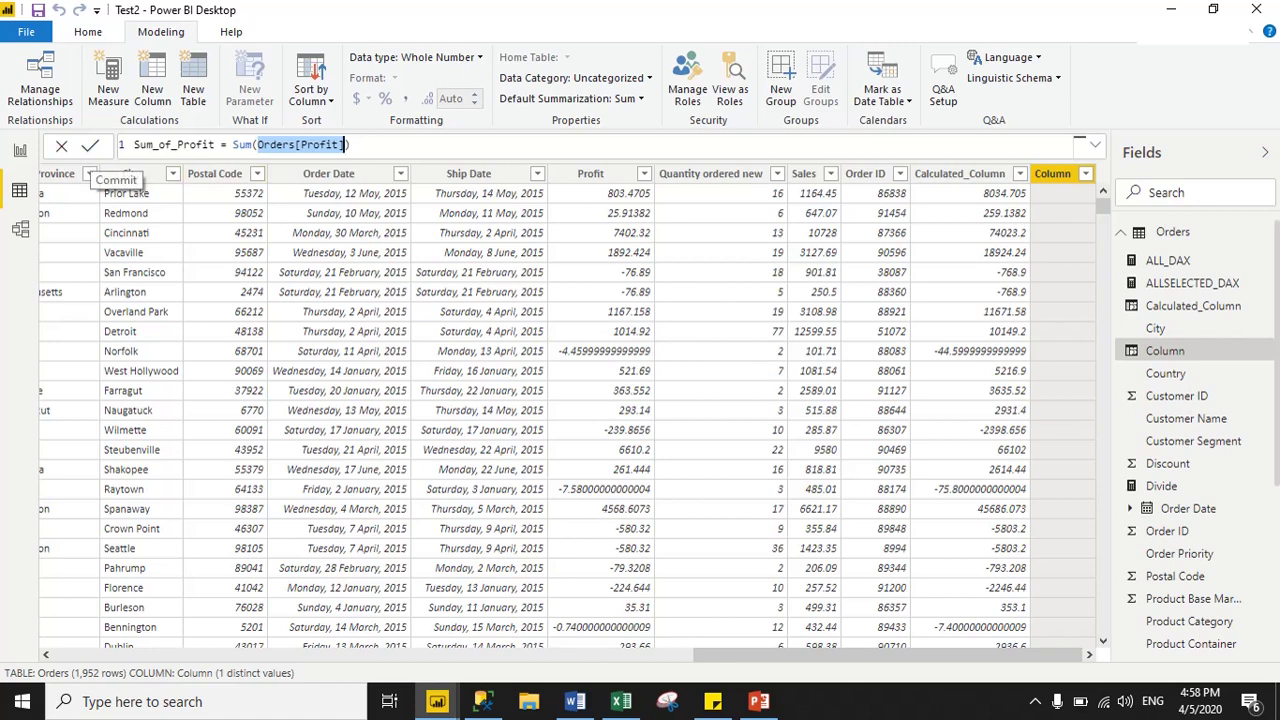
left_click(90, 145)
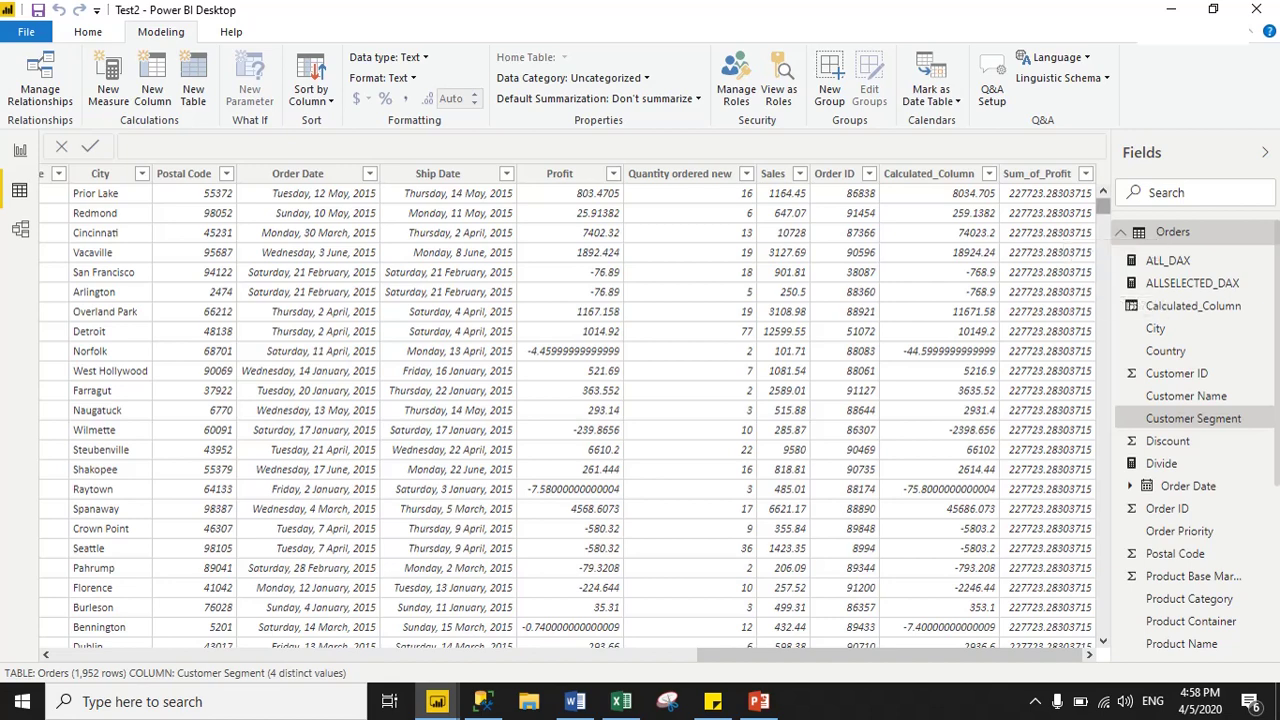
Review the Sum_of_Profit values in the Orders table against the total in the Excel example, ending back in Power BI Desktop.
mouse_move(1102, 205)
left_mouse_down()
mouse_move(1102, 373)
mouse_move(1102, 205)
left_mouse_up()
left_click(621, 701)
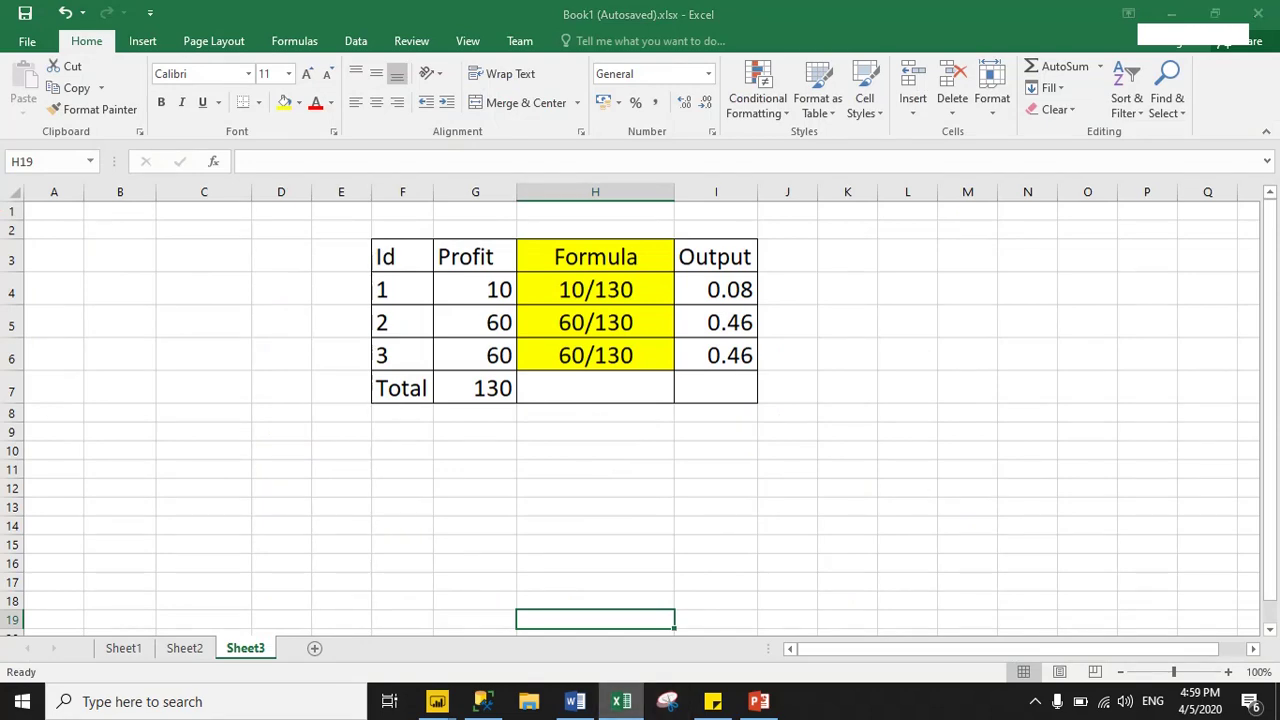
key("alt+Tab")
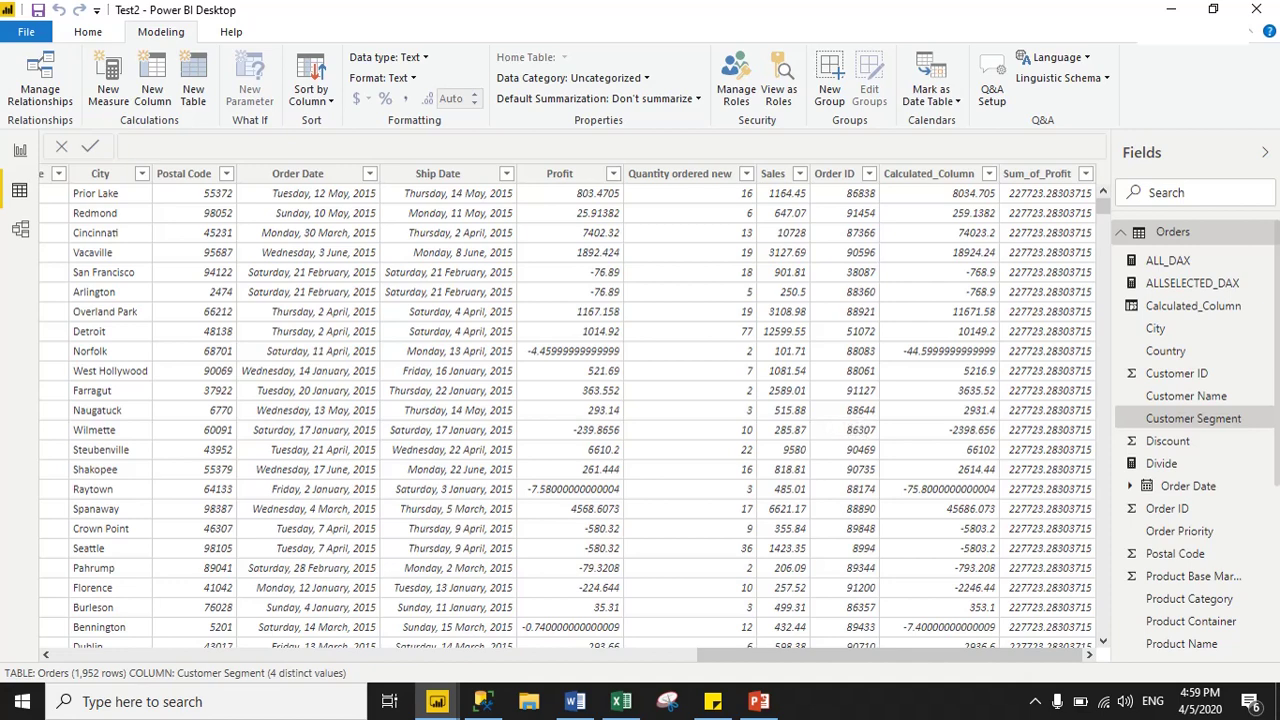
Add another calculated column to the Orders table and name it FinalOutput.
left_click(152, 88)
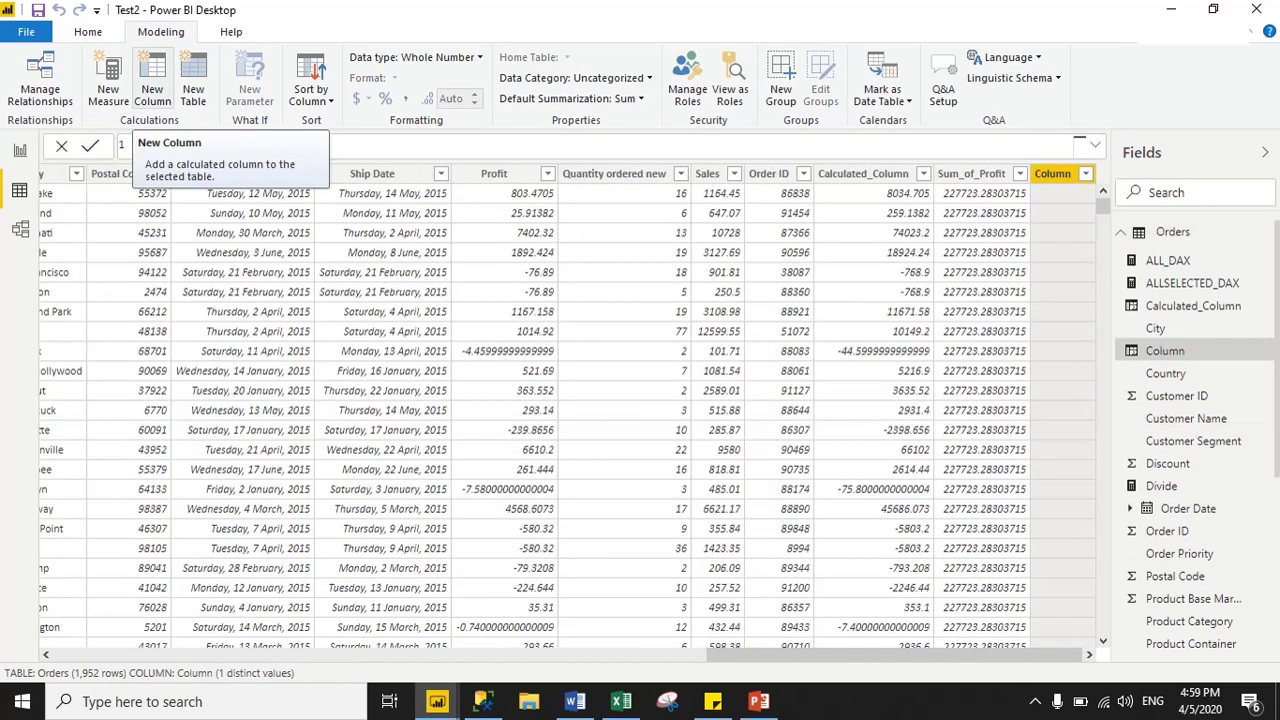
double_click(140, 145)
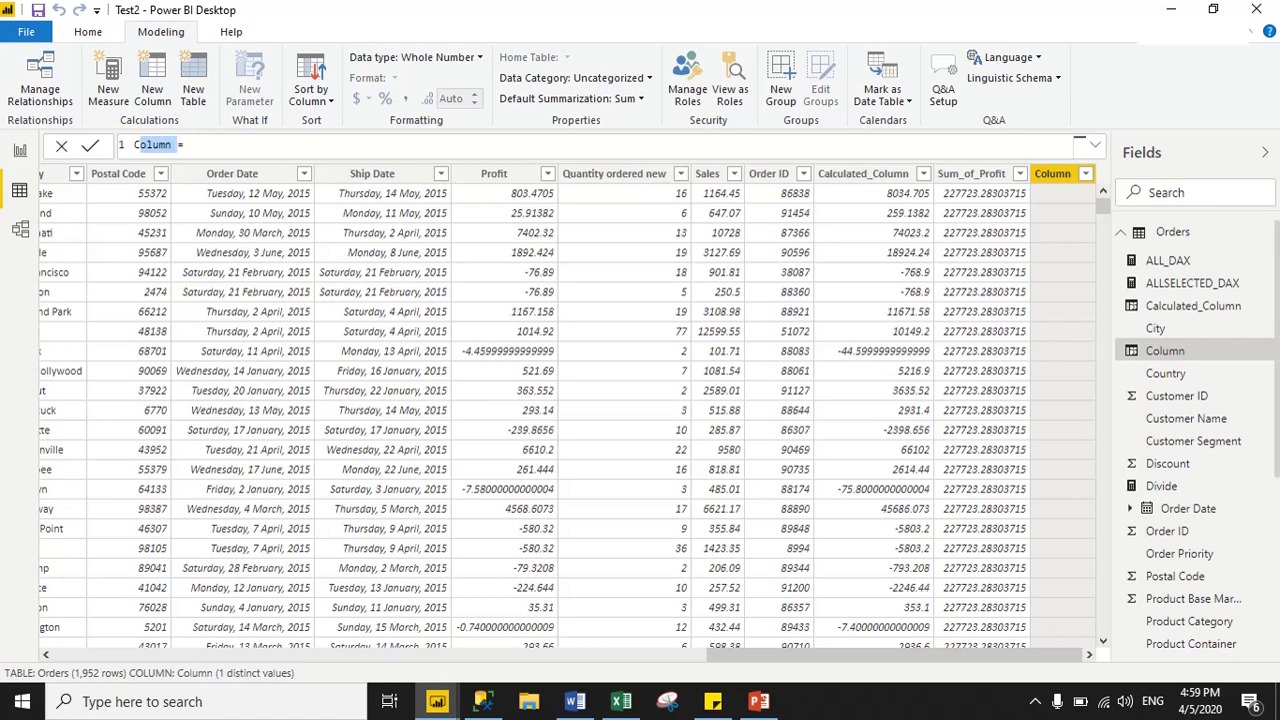
key("ctrl+a")
key("BackSpace")
type("FinalOutput= ")
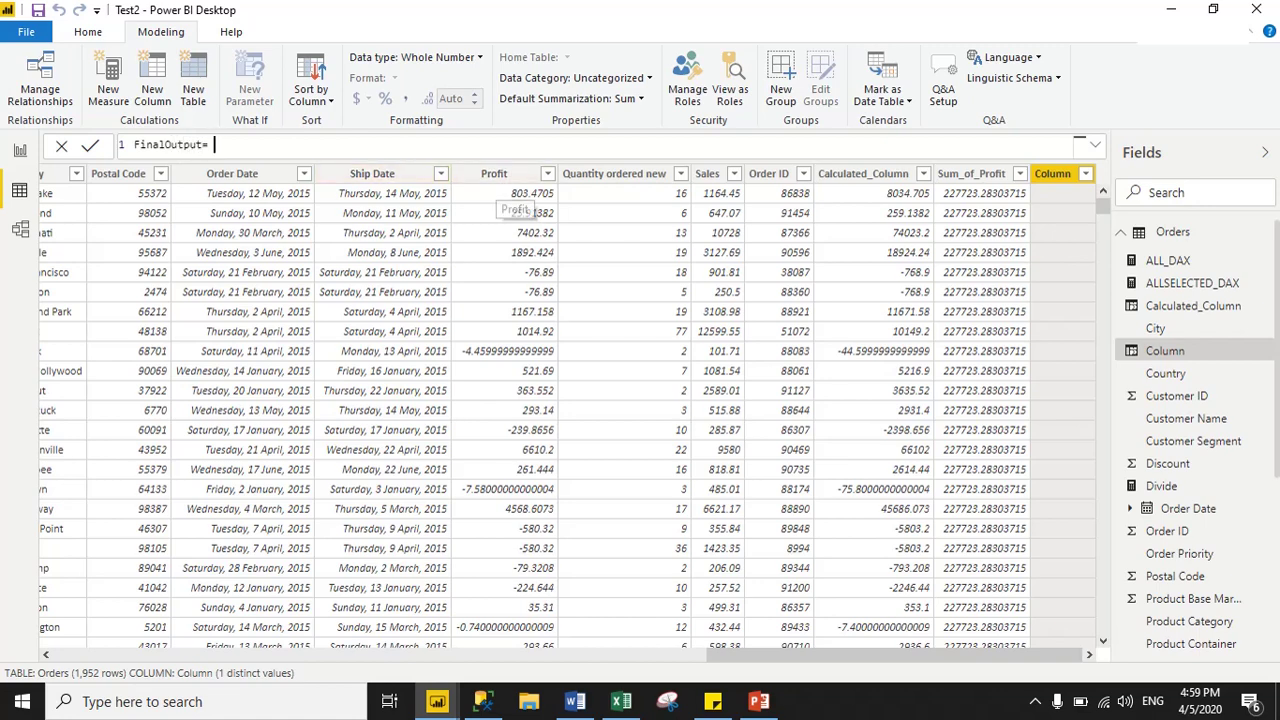
Define FinalOutput as Orders[Profit]/Orders[Sum_of_Profit] and commit the formula.
type("profit")
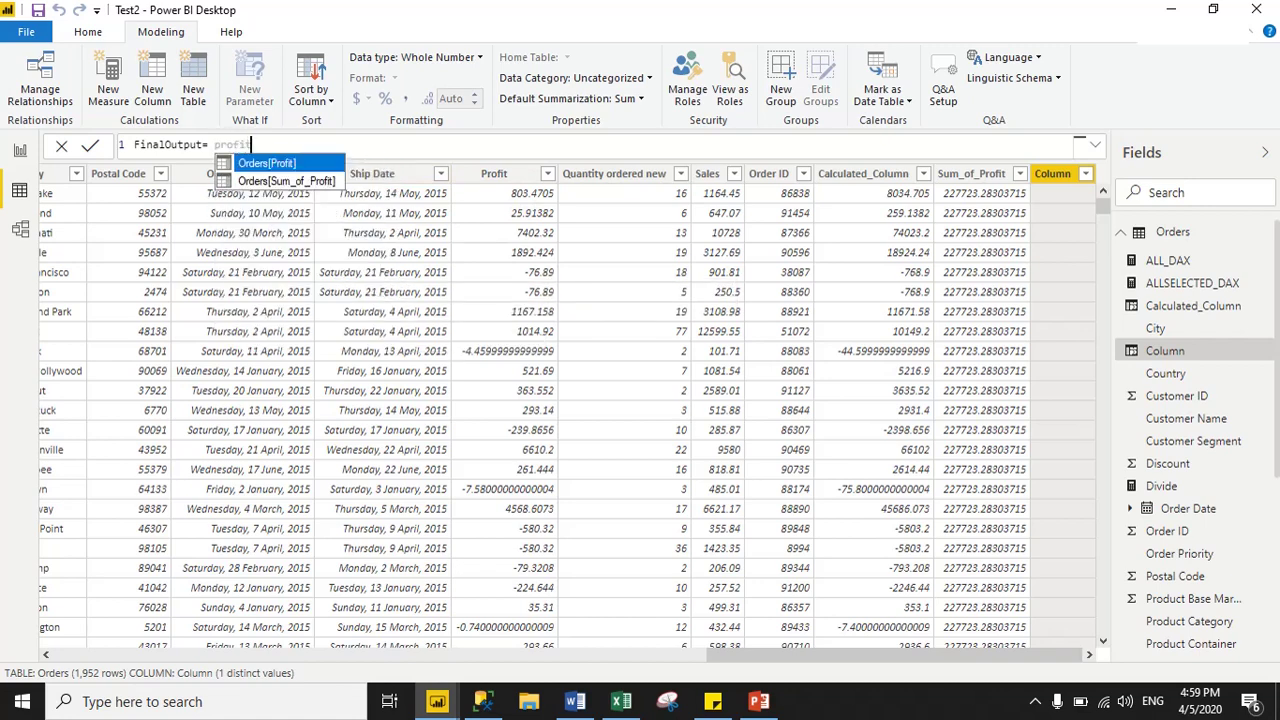
key("Tab")
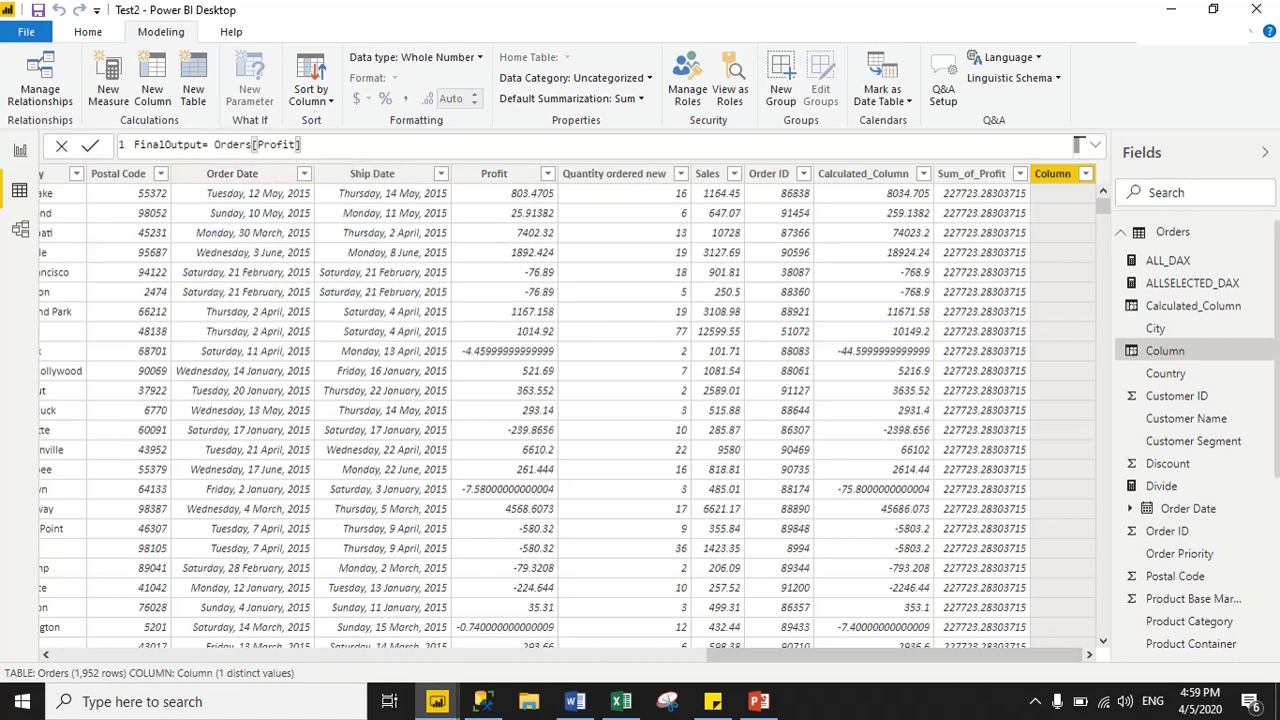
type("/sum")
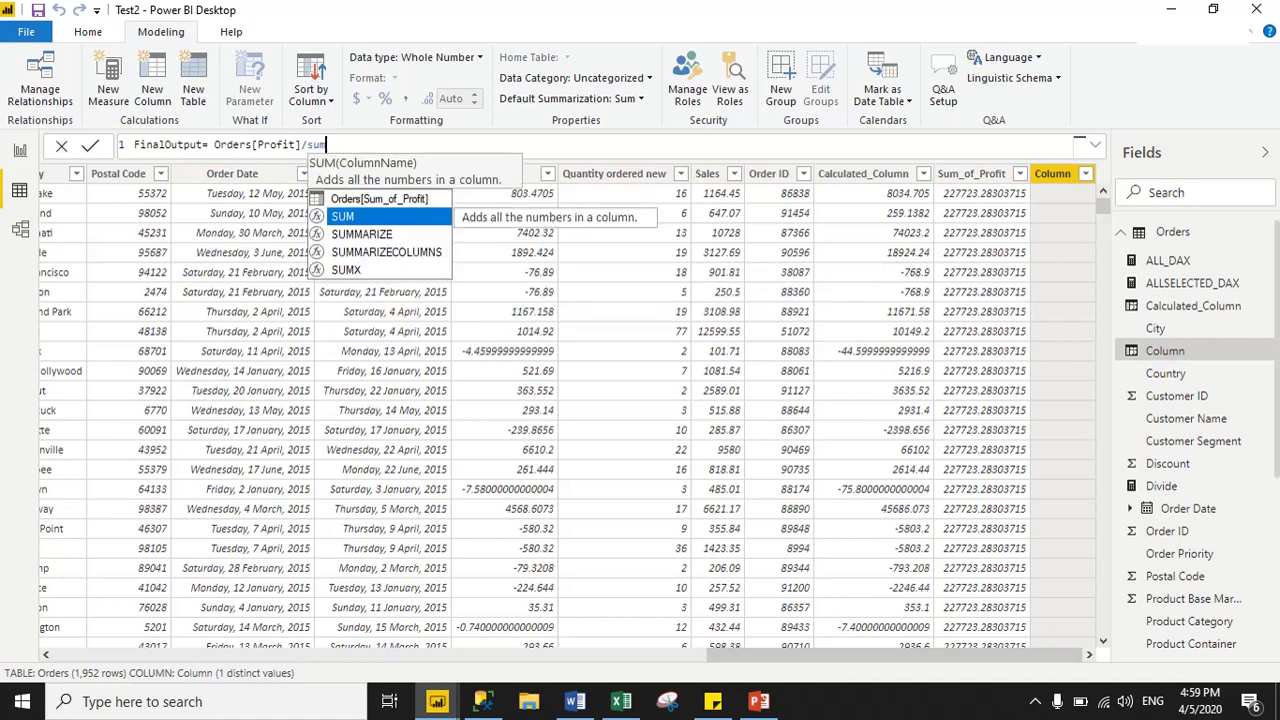
type("_")
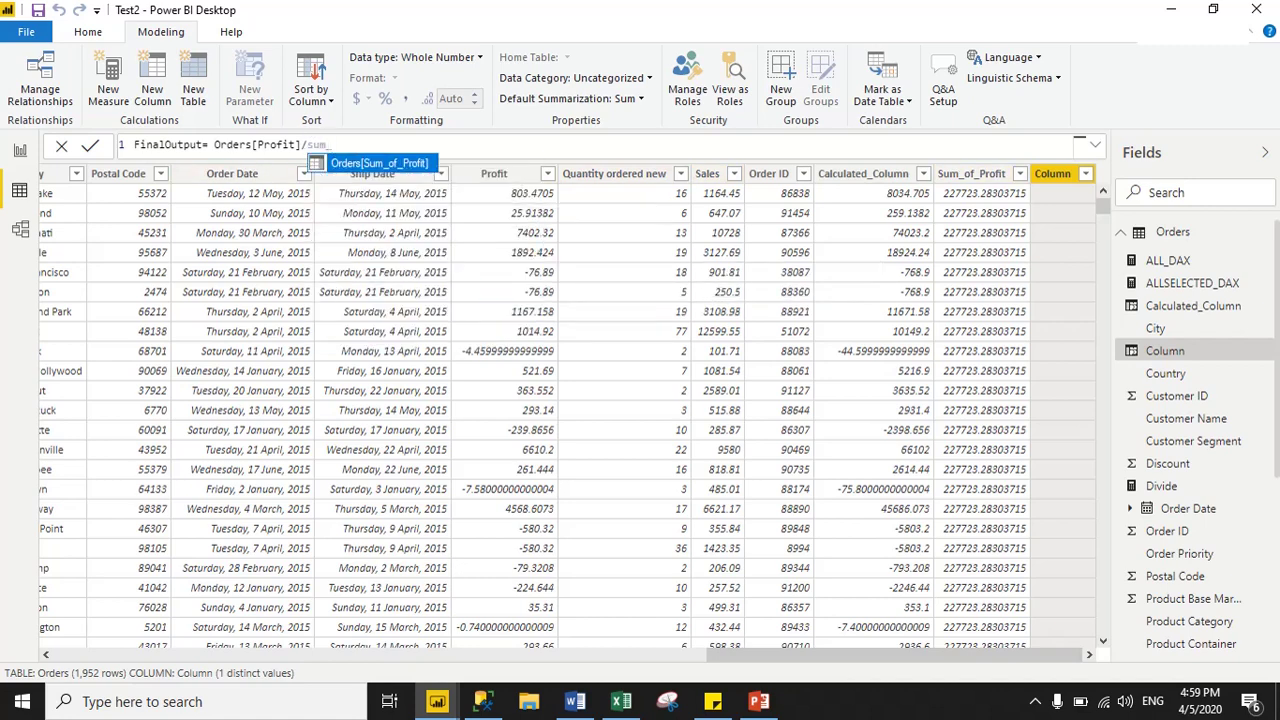
key("Tab")
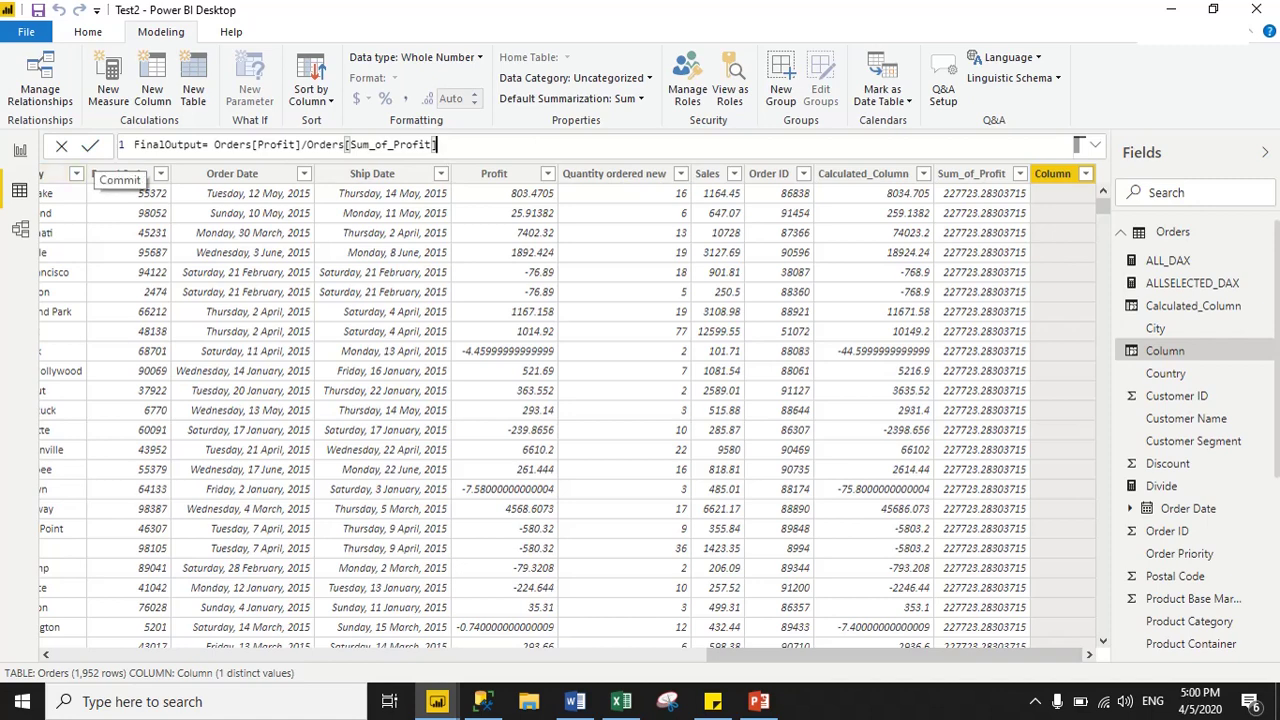
left_click(90, 145)
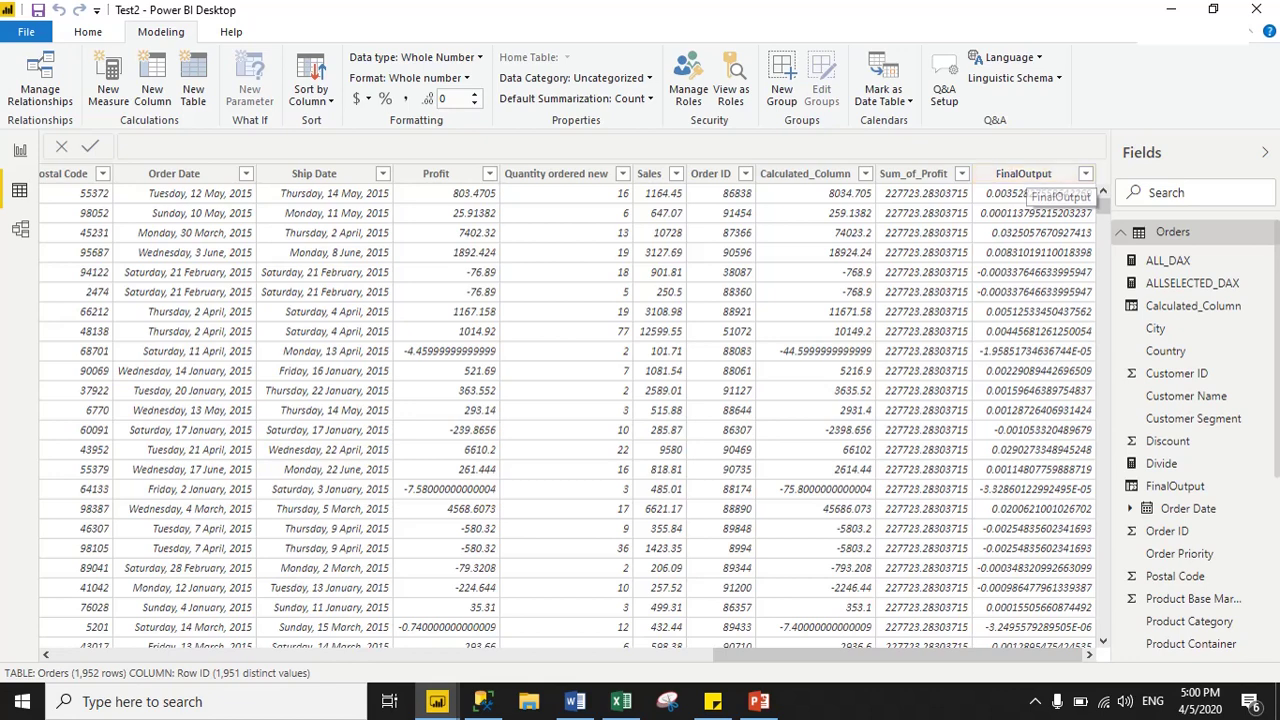
Review the calculated versus custom columns slide in PowerPoint, then look through the Orders table's columns in Power BI Desktop.
left_click(759, 701)
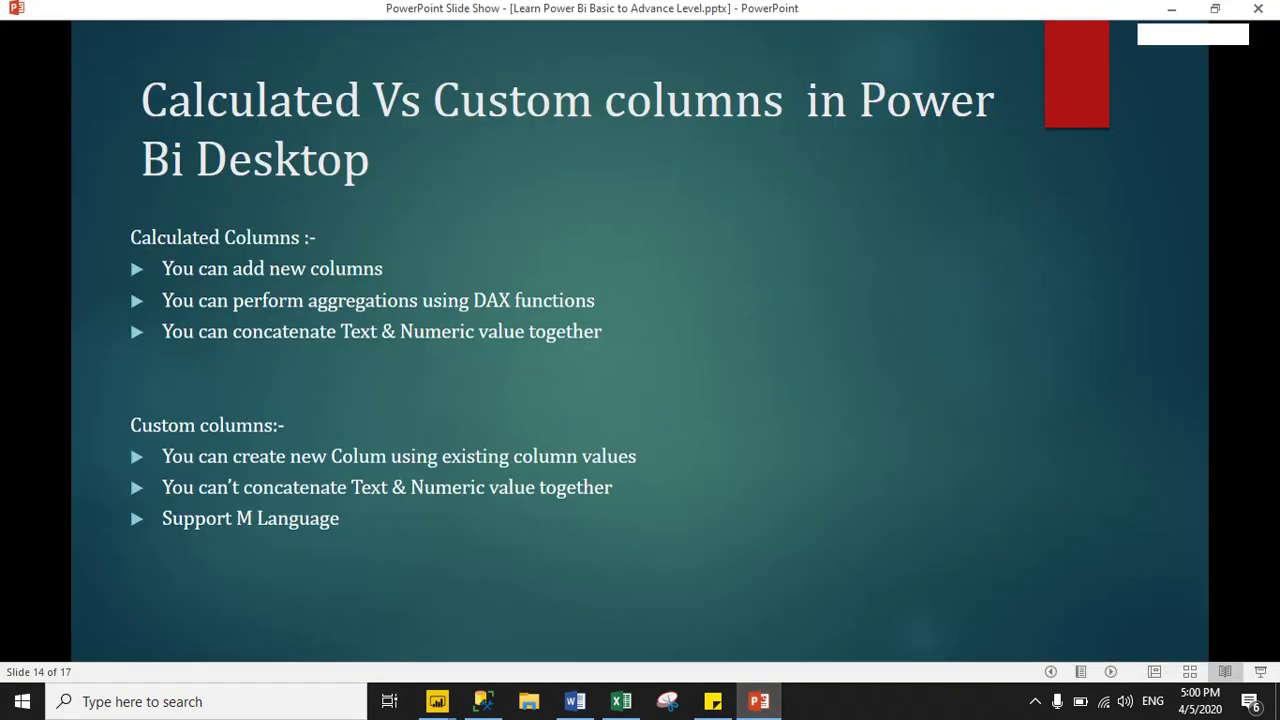
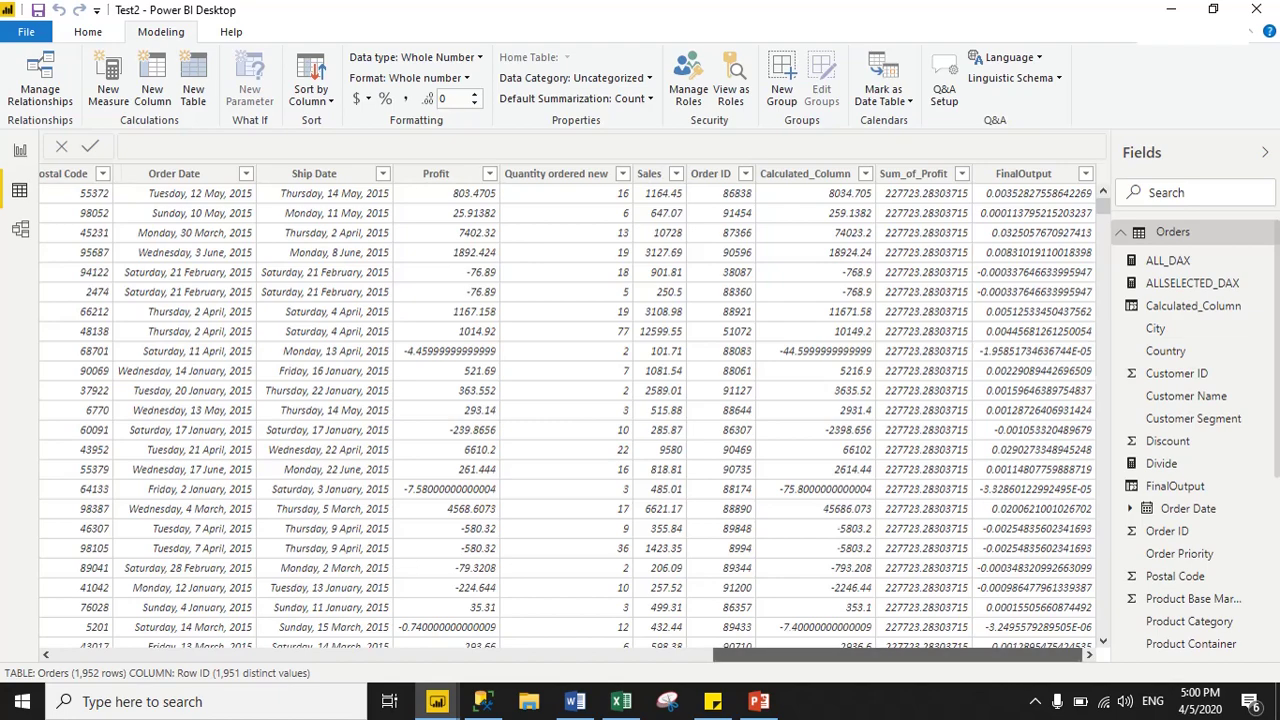
scroll(560, 410, "left", 10)
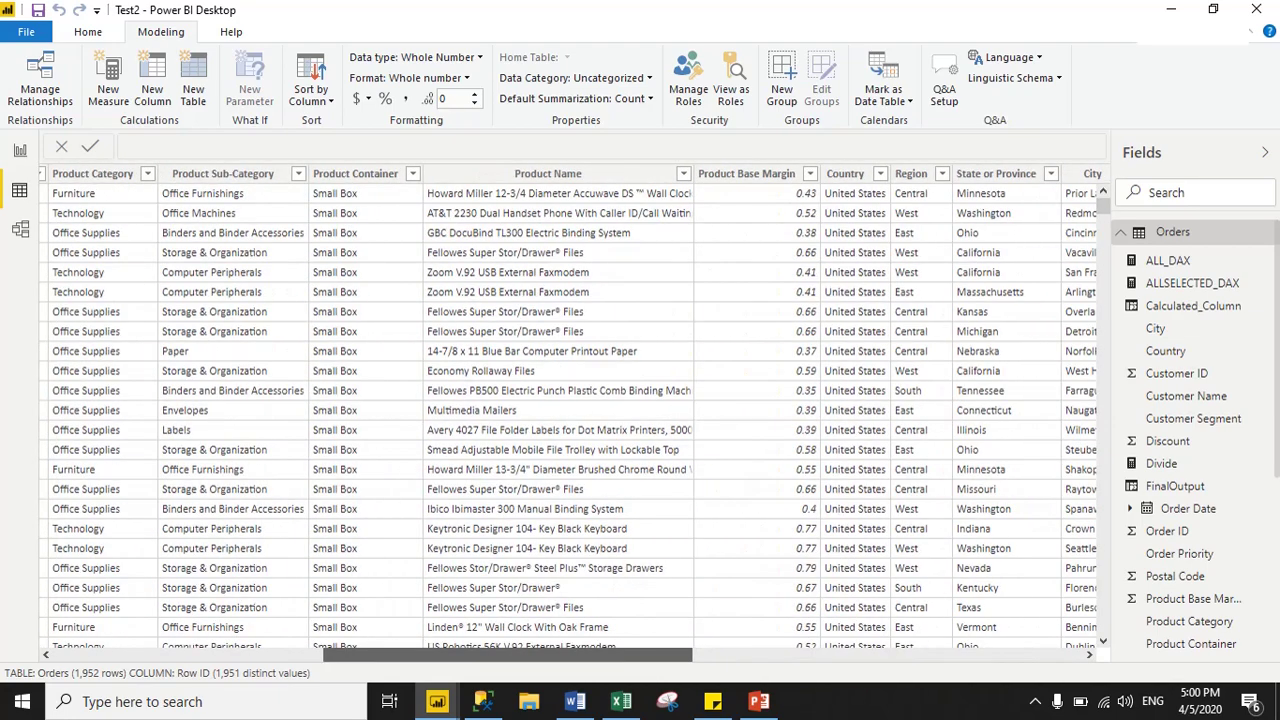
scroll(735, 200, "right", 10)
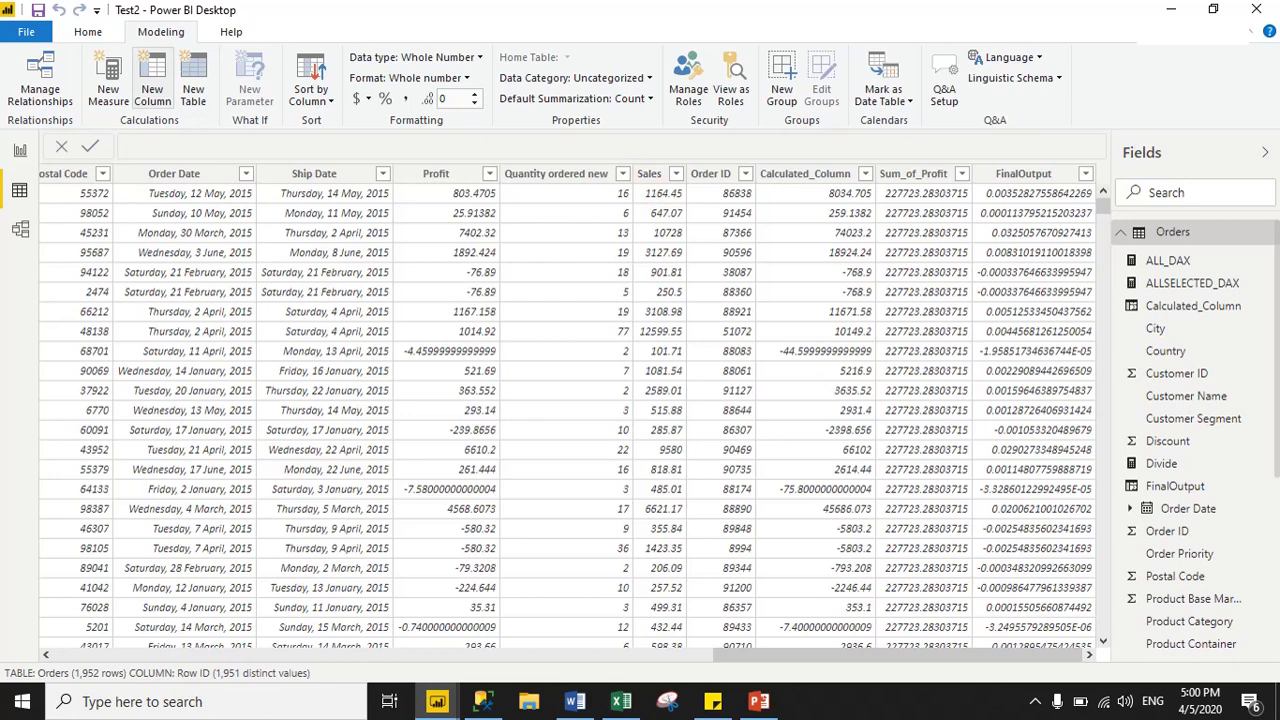
Add a new calculated column to the Orders table and name it Con_ID_Sales.
left_click(152, 75)
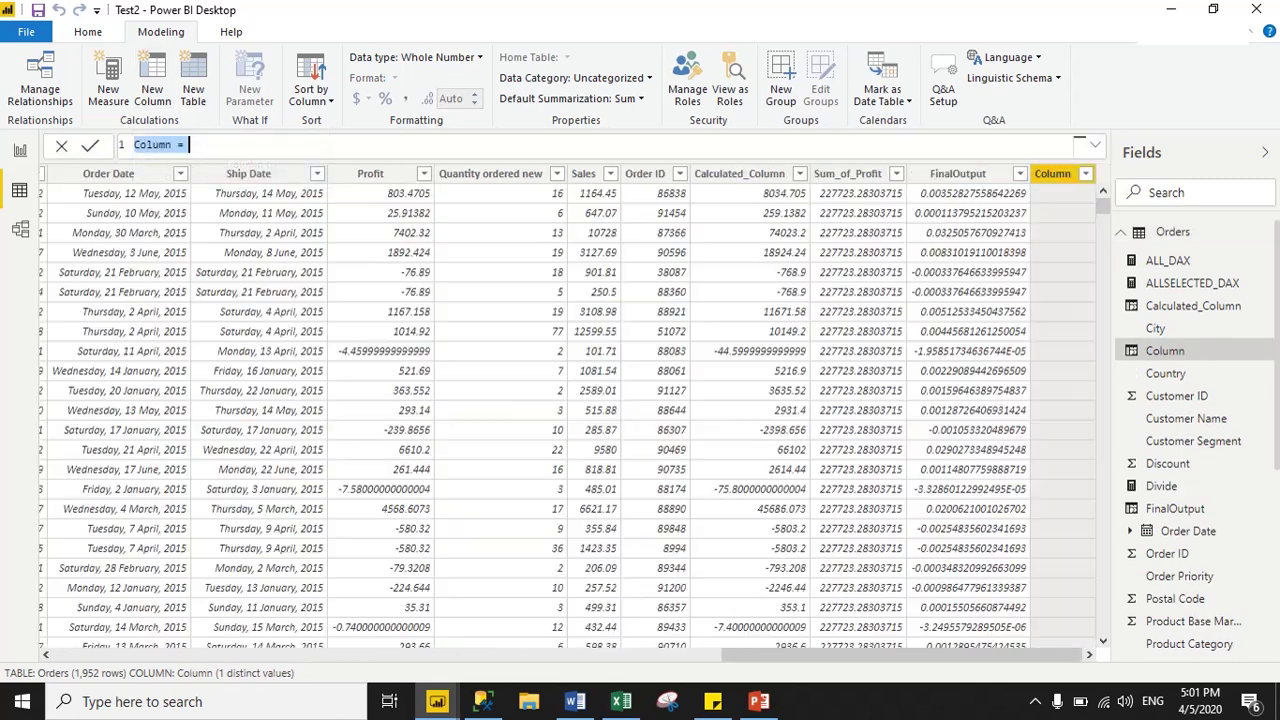
left_click_drag(134, 145, 172, 145)
type("Co")
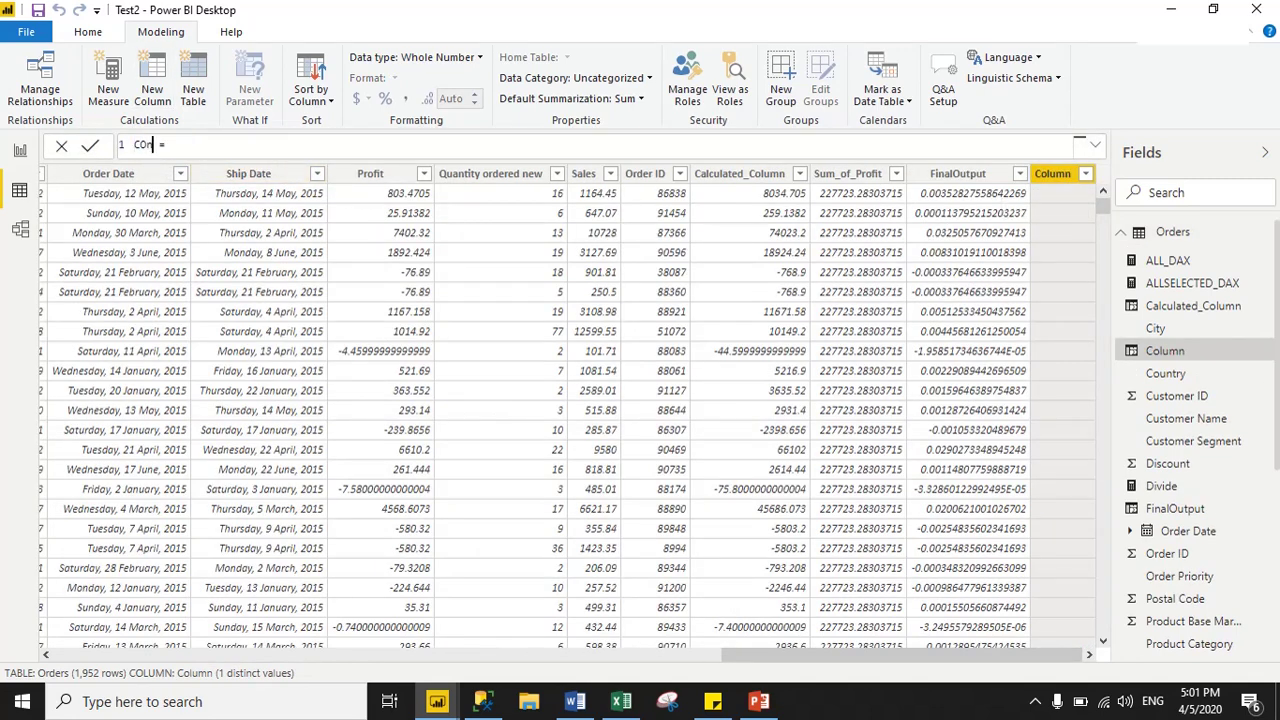
type("n_ID_Sales")
Define Con_ID_Sales as Orders[Sales] & "-" & Orders[Order ID] and commit the formula.
left_click(226, 145)
type("Sales")
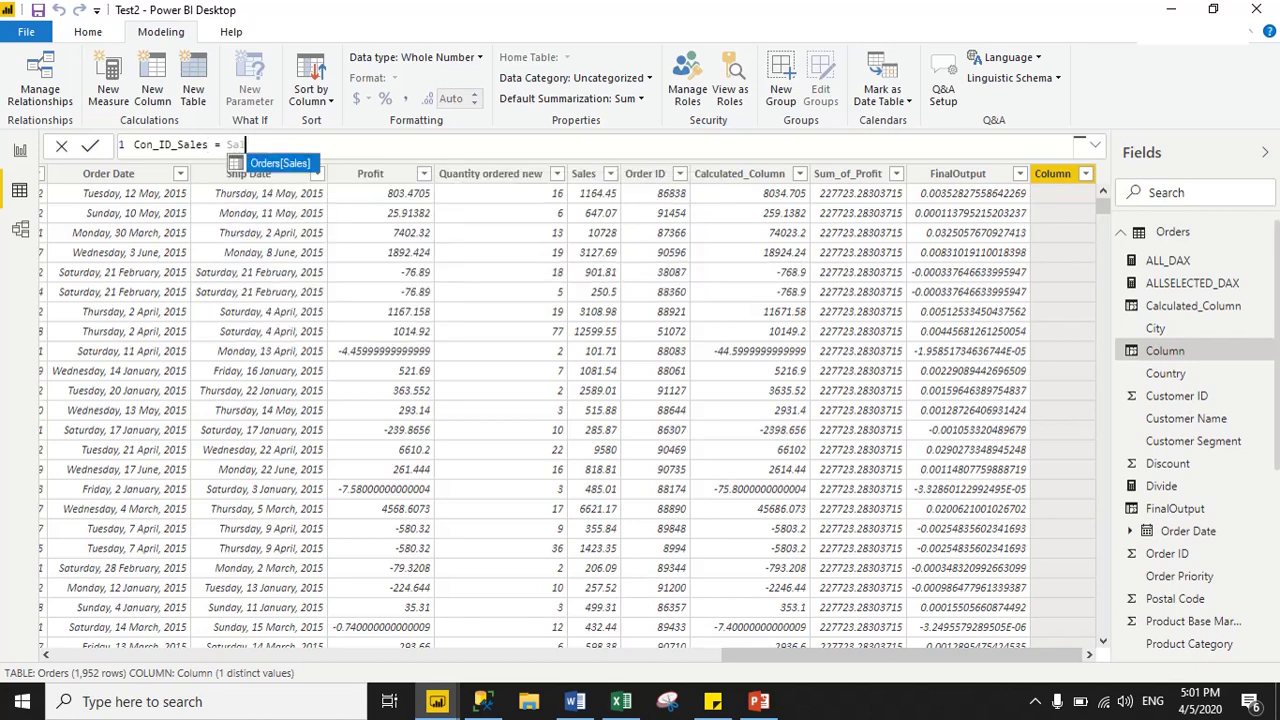
key("Tab")
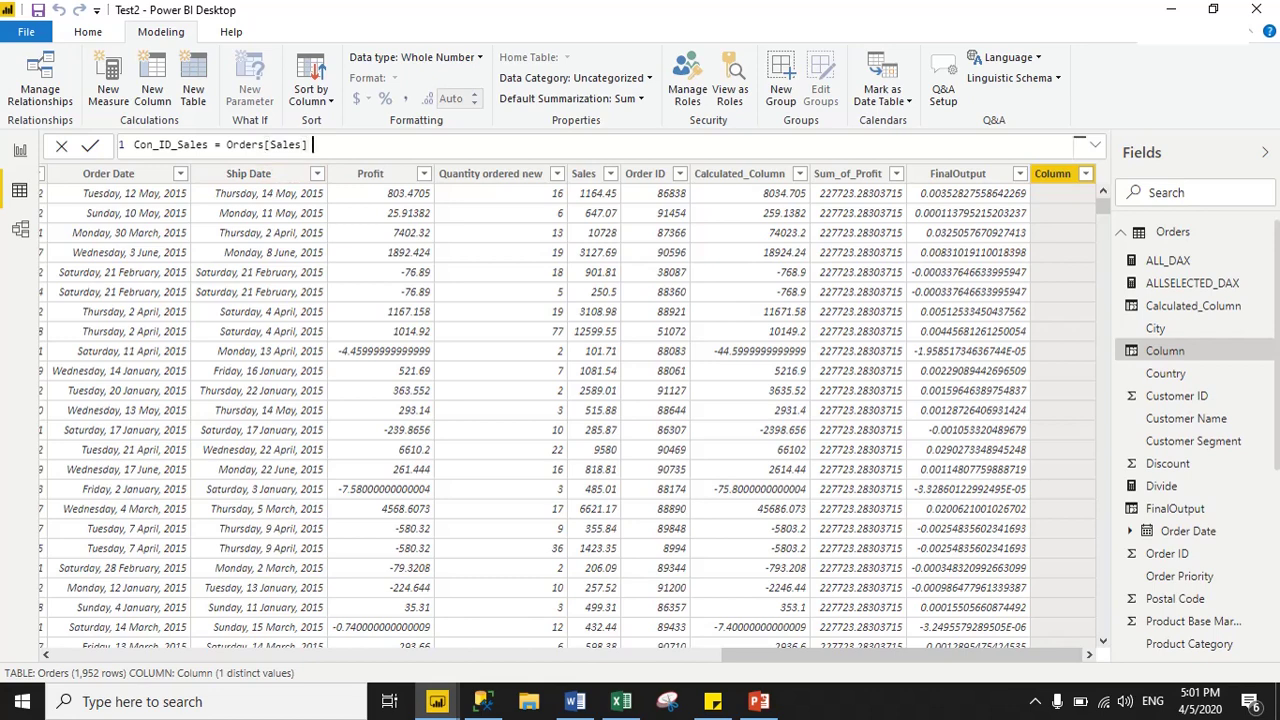
type("&")
type("\"-\" &")
type("order")
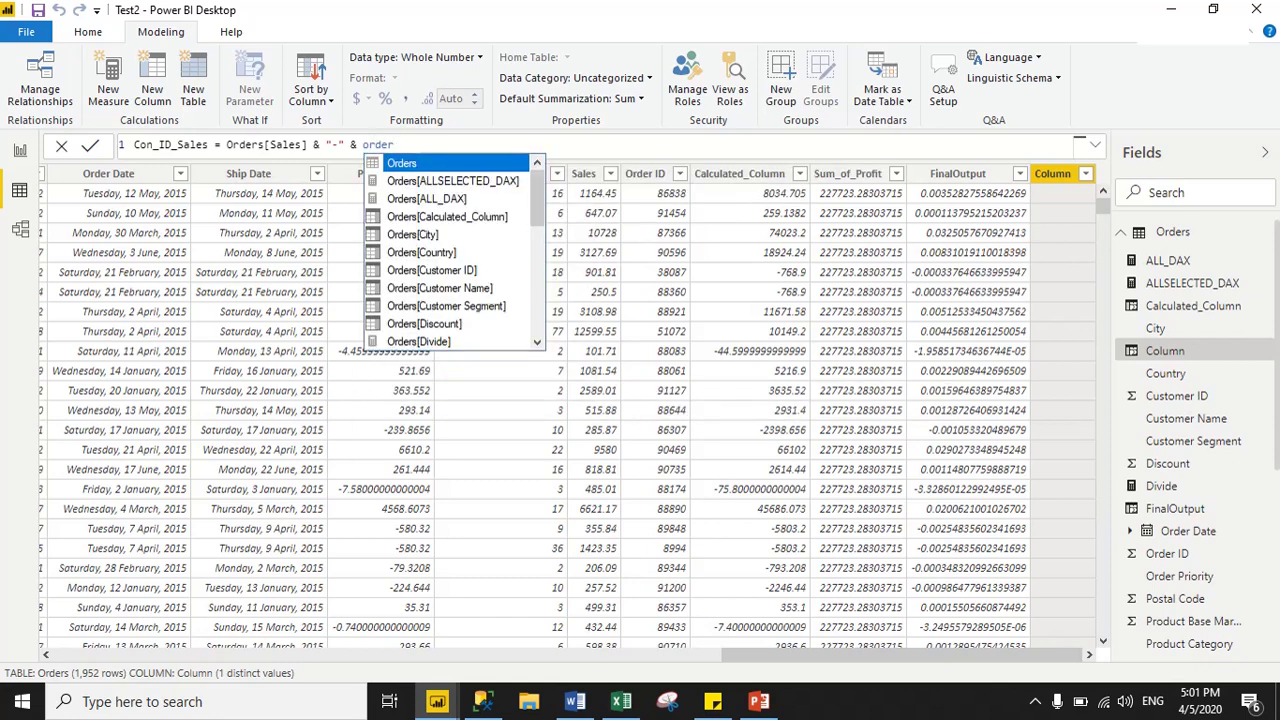
scroll(455, 255, "down", 3)
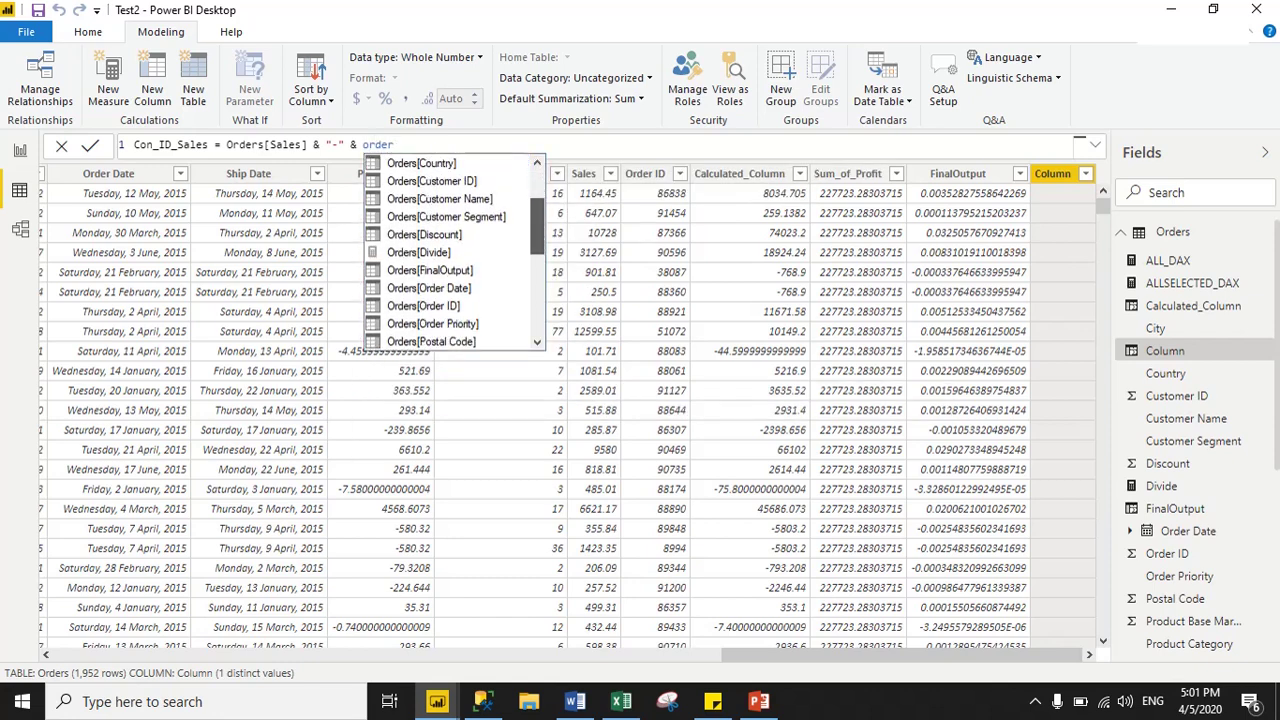
scroll(455, 255, "down", 2)
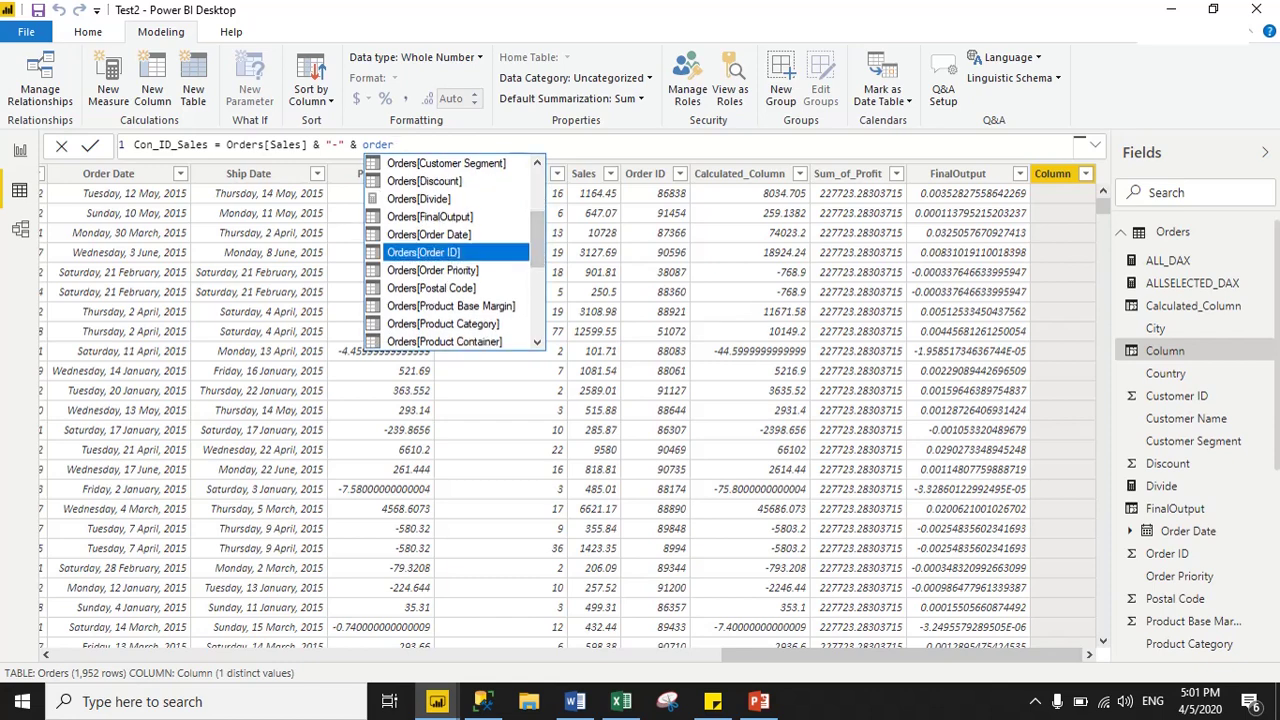
left_click(455, 252)
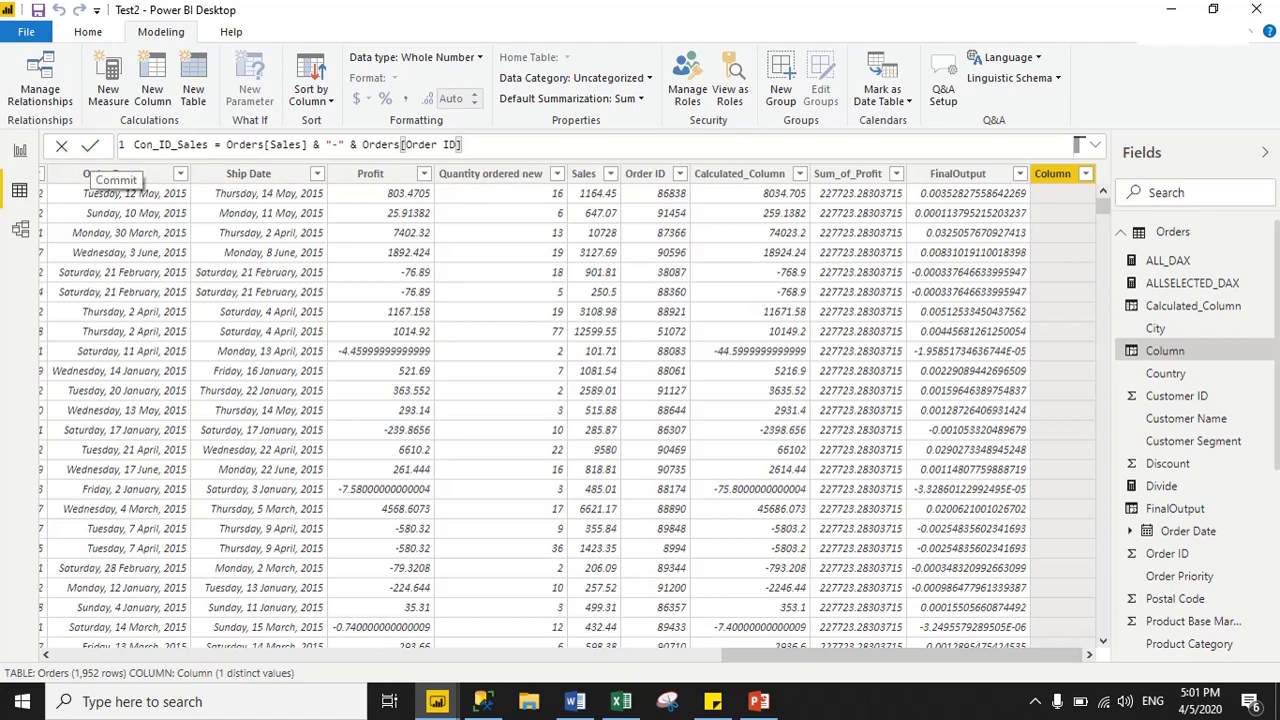
left_click(90, 146)
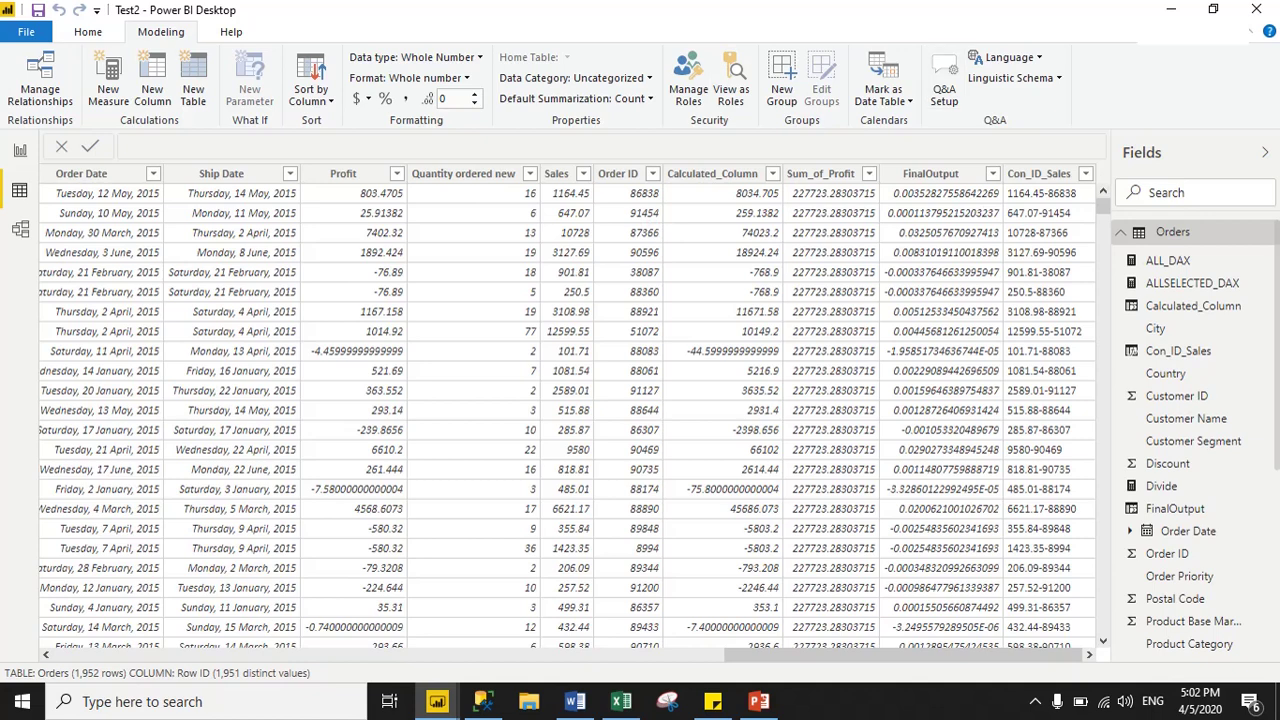
Add one more calculated column to the Orders table and name it Num_Text.
left_click(152, 80)
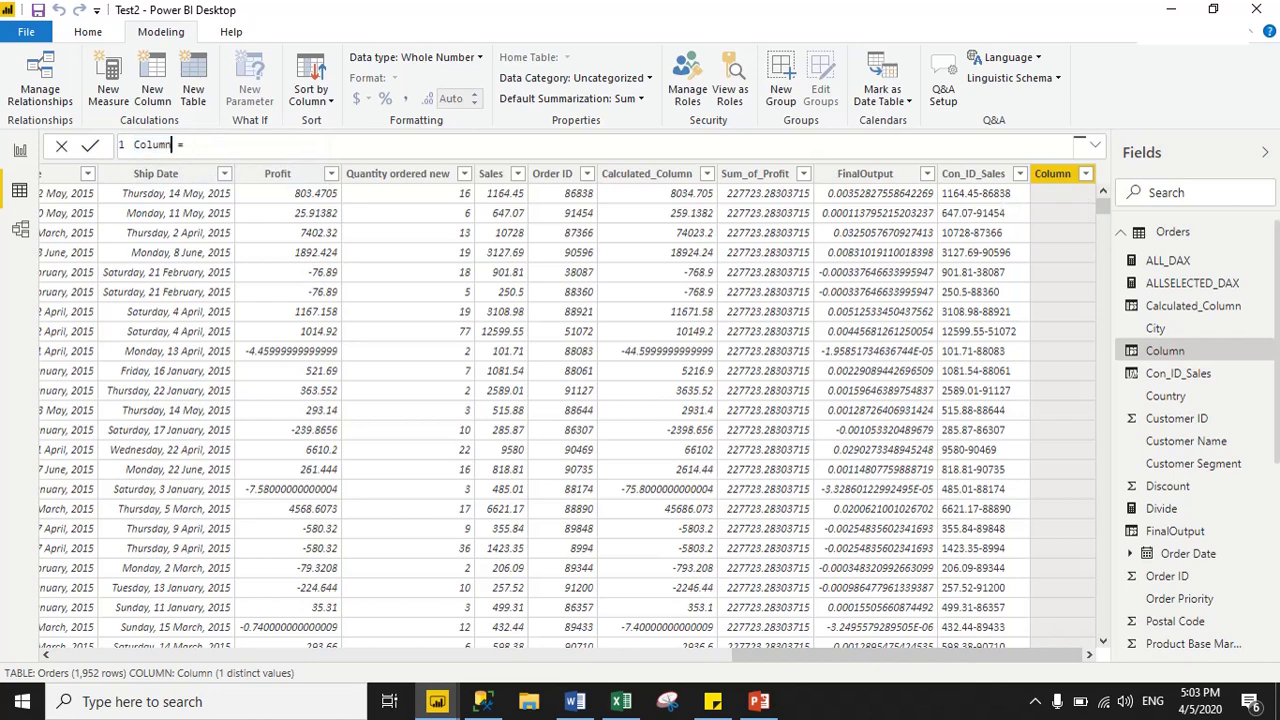
key("BackSpace")
type("Num_")
type("Text = Orders[")
Define Num_Text as Orders[Sales] & "-"& Orders[City] and commit the formula.
type("Sal")
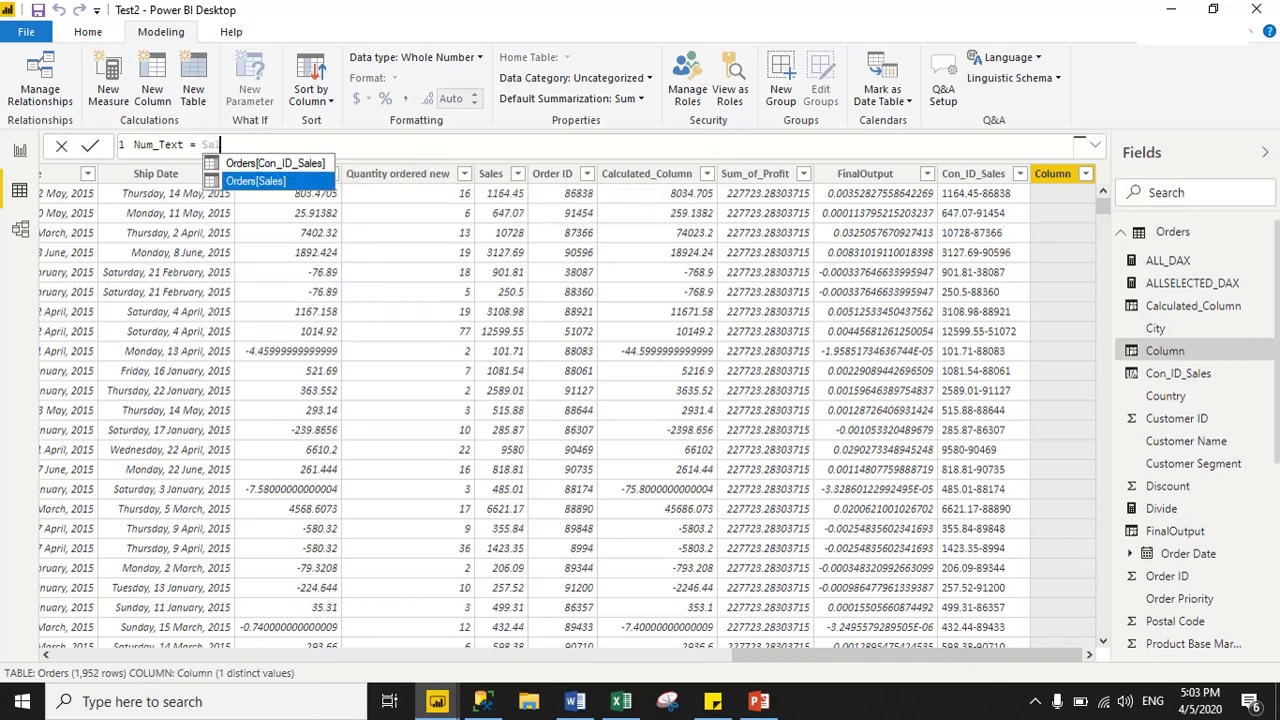
type("es")
key("Tab")
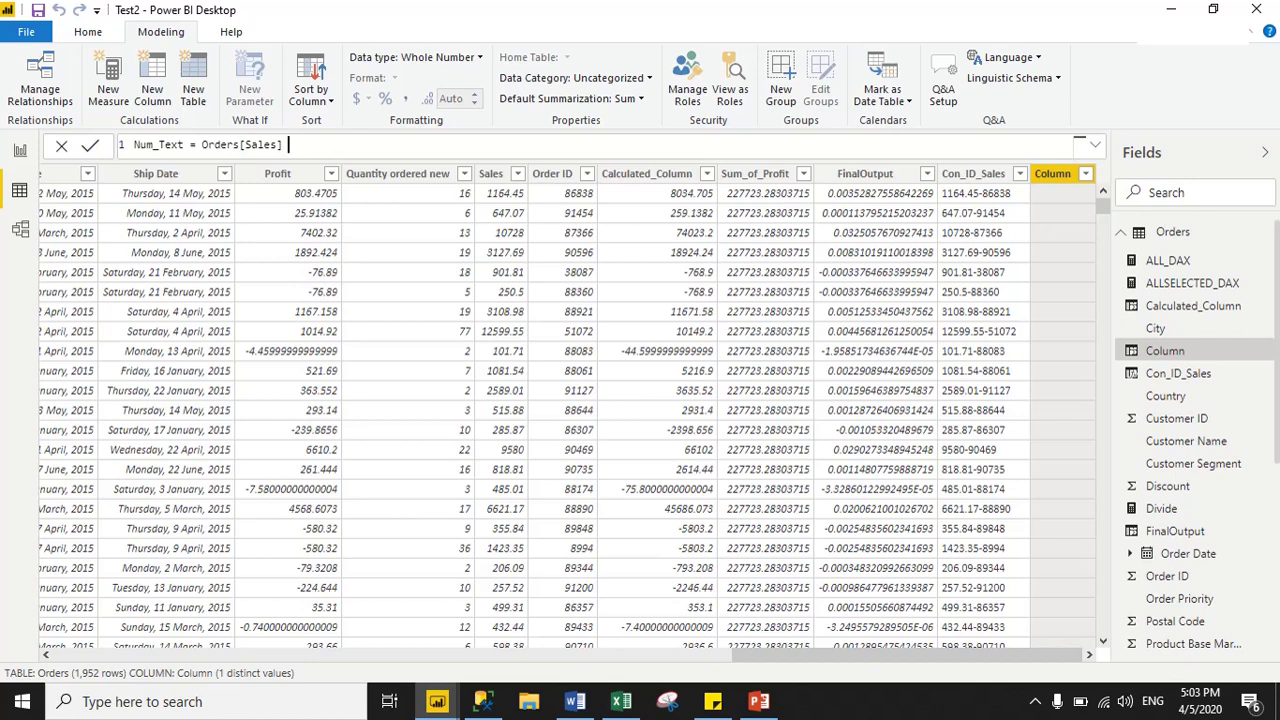
type("& \"-\"&")
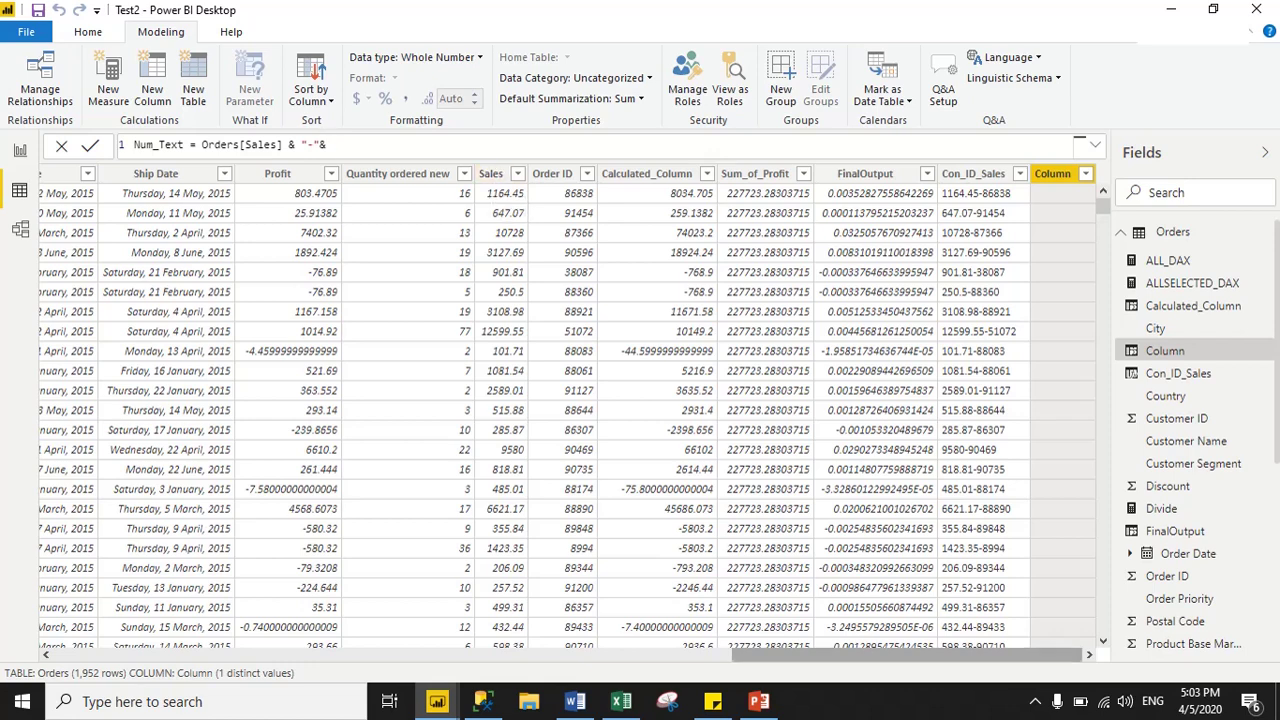
left_click_drag(905, 655, 730, 655)
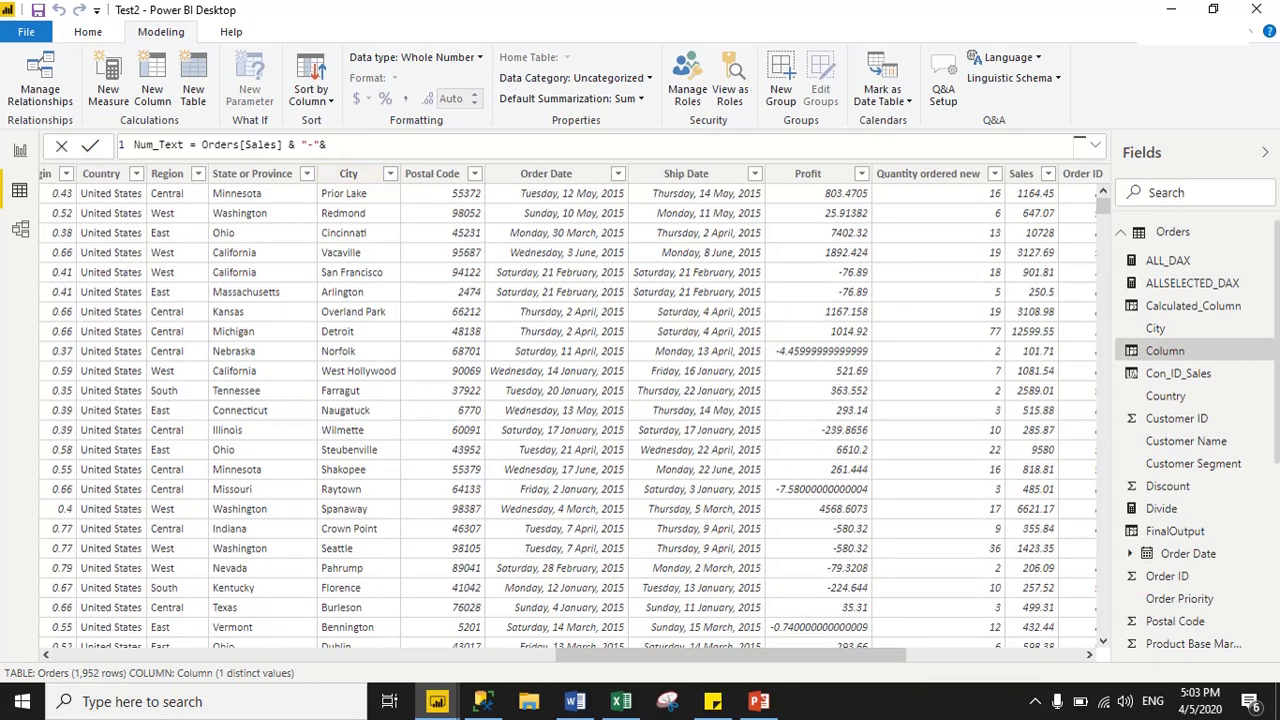
type("City")
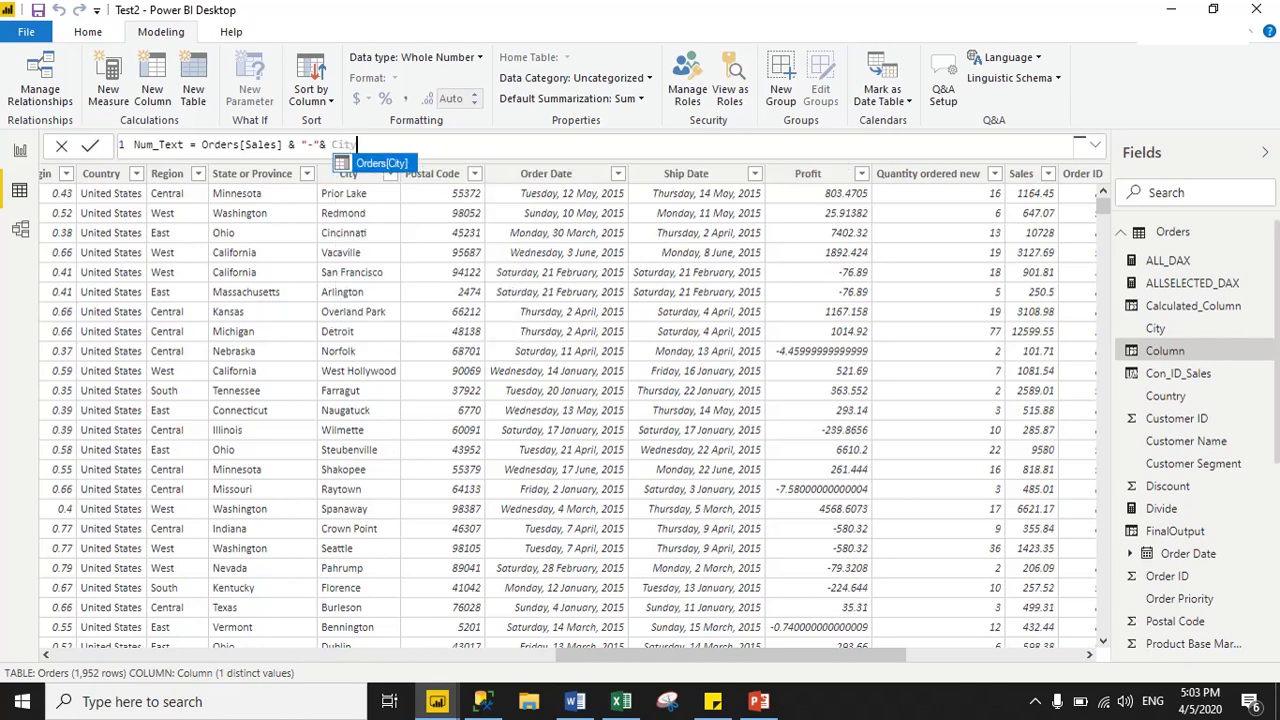
key("Tab")
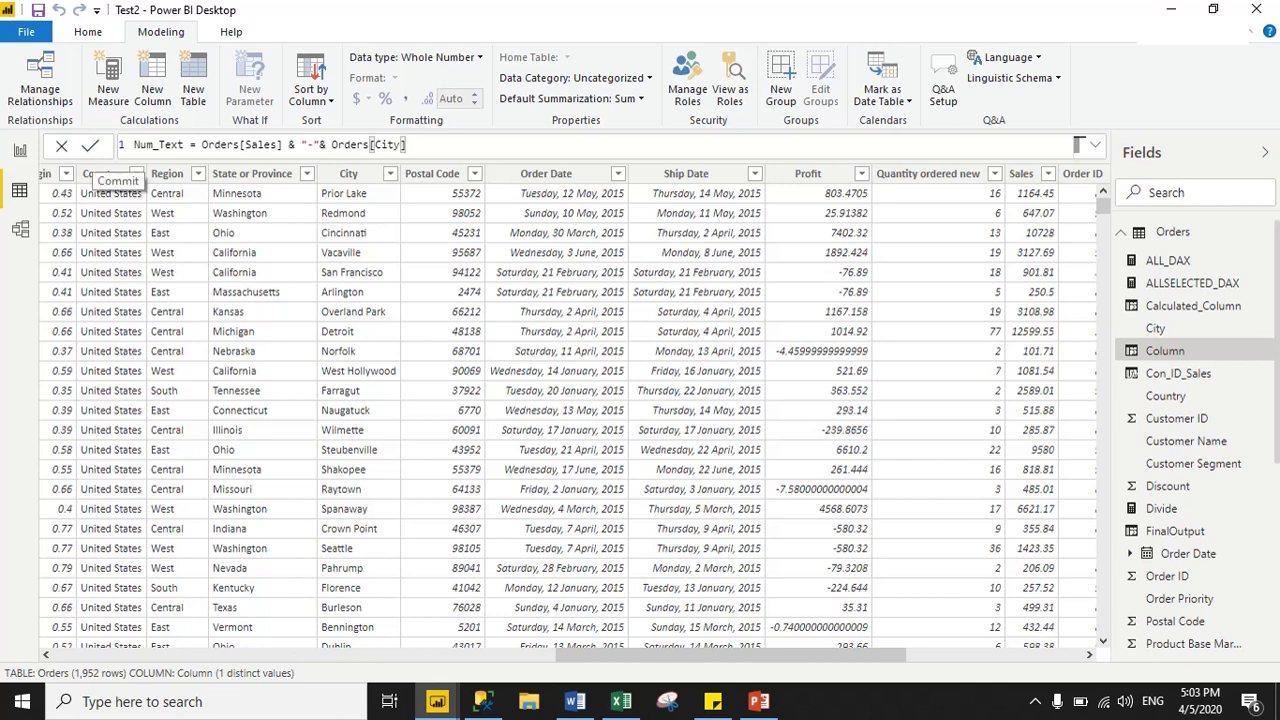
left_click(90, 145)
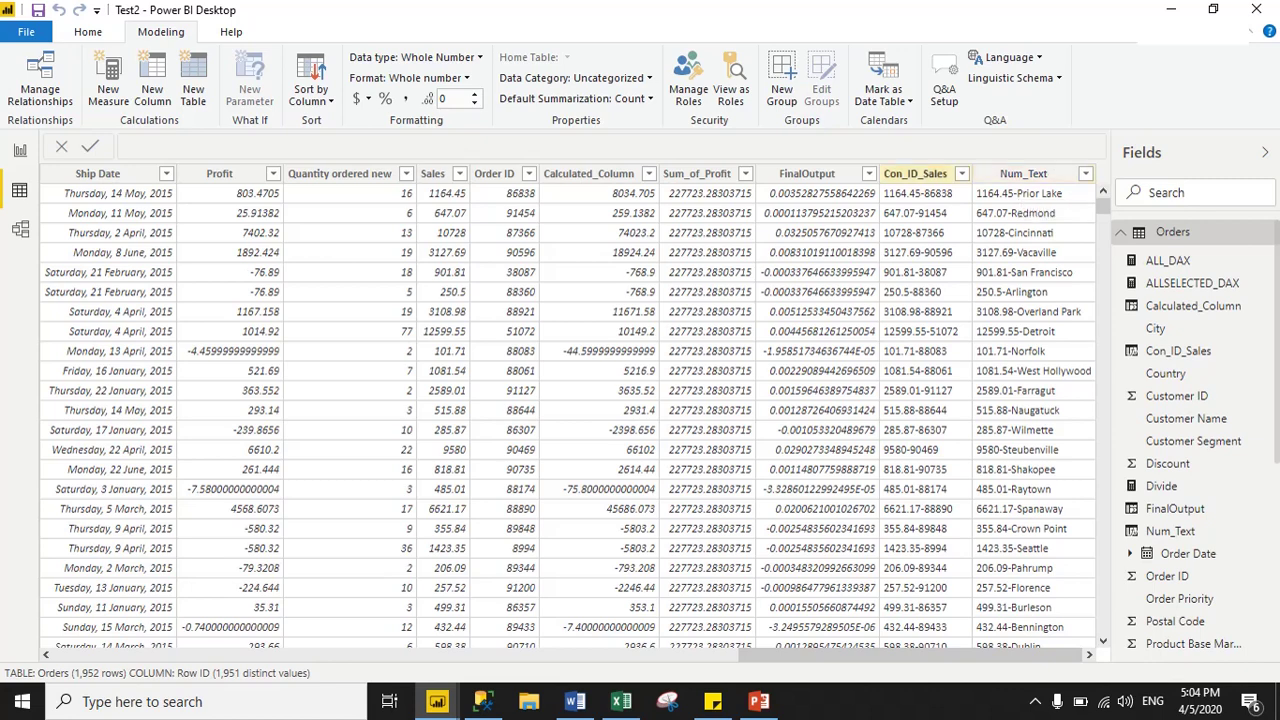
Review the Con_ID_Sales and FinalOutput columns in the Orders table and switch to the report view.
left_click(918, 176)
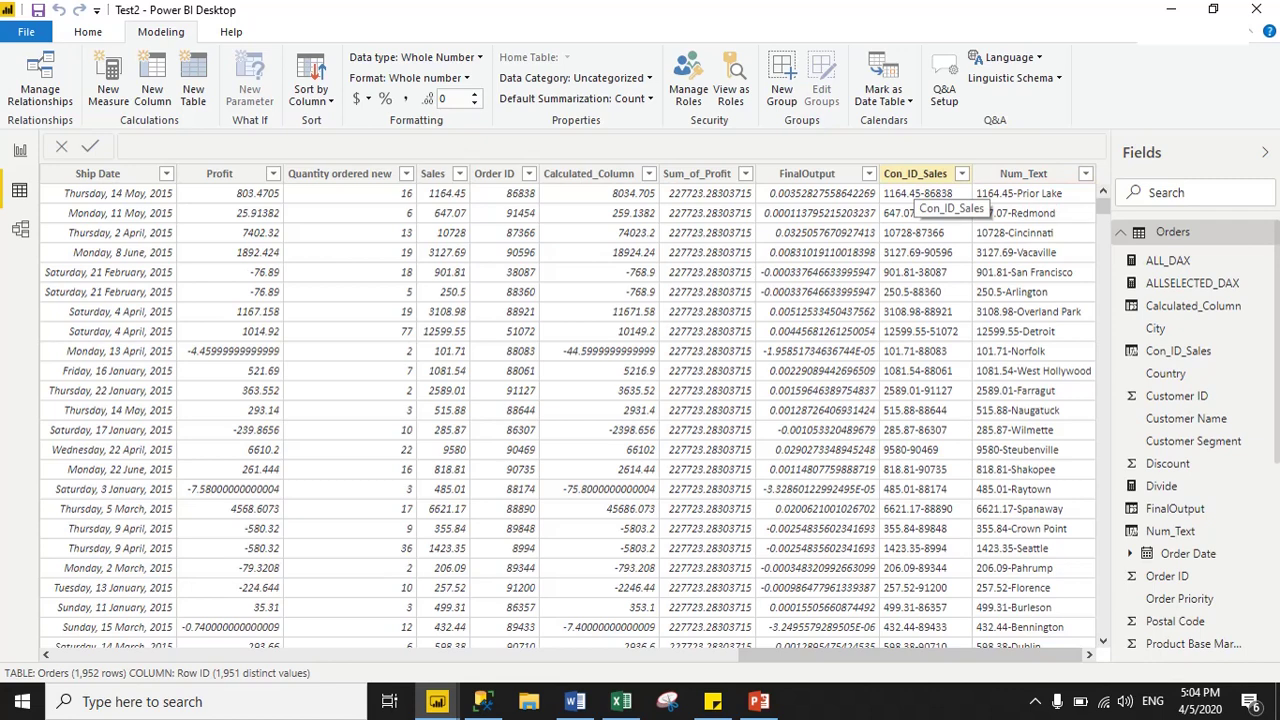
left_click(820, 176)
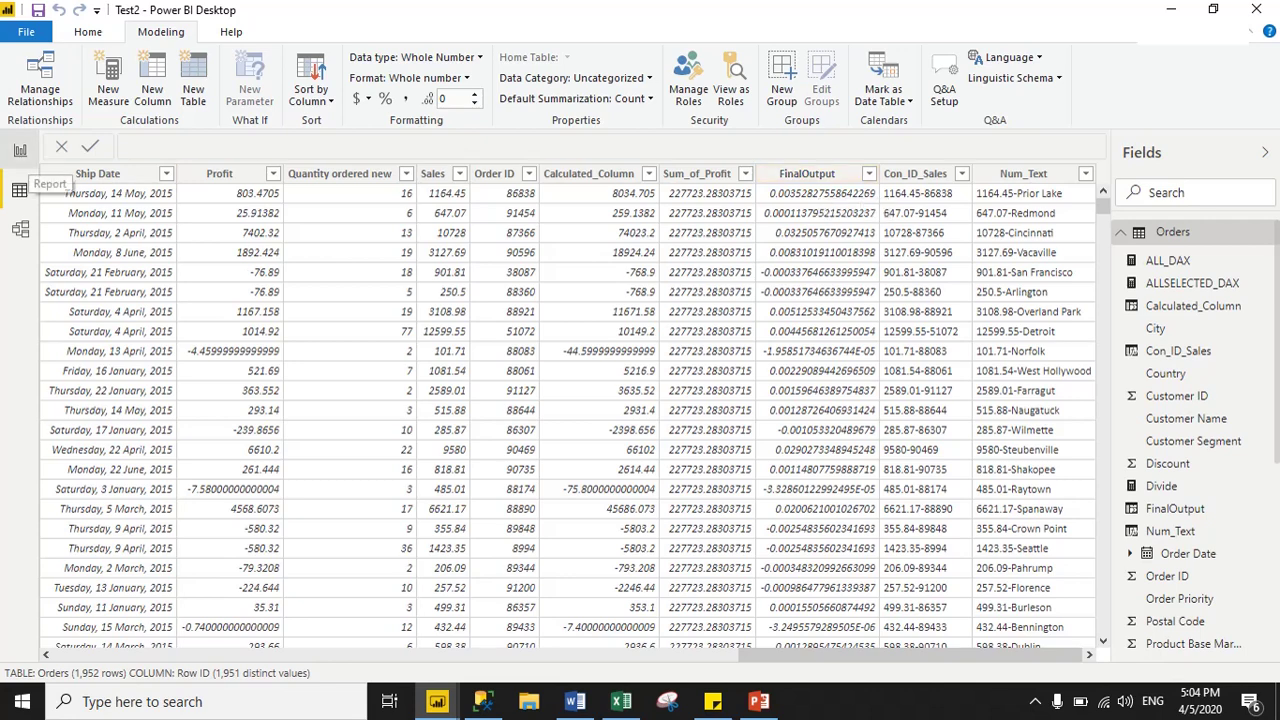
left_click(20, 150)
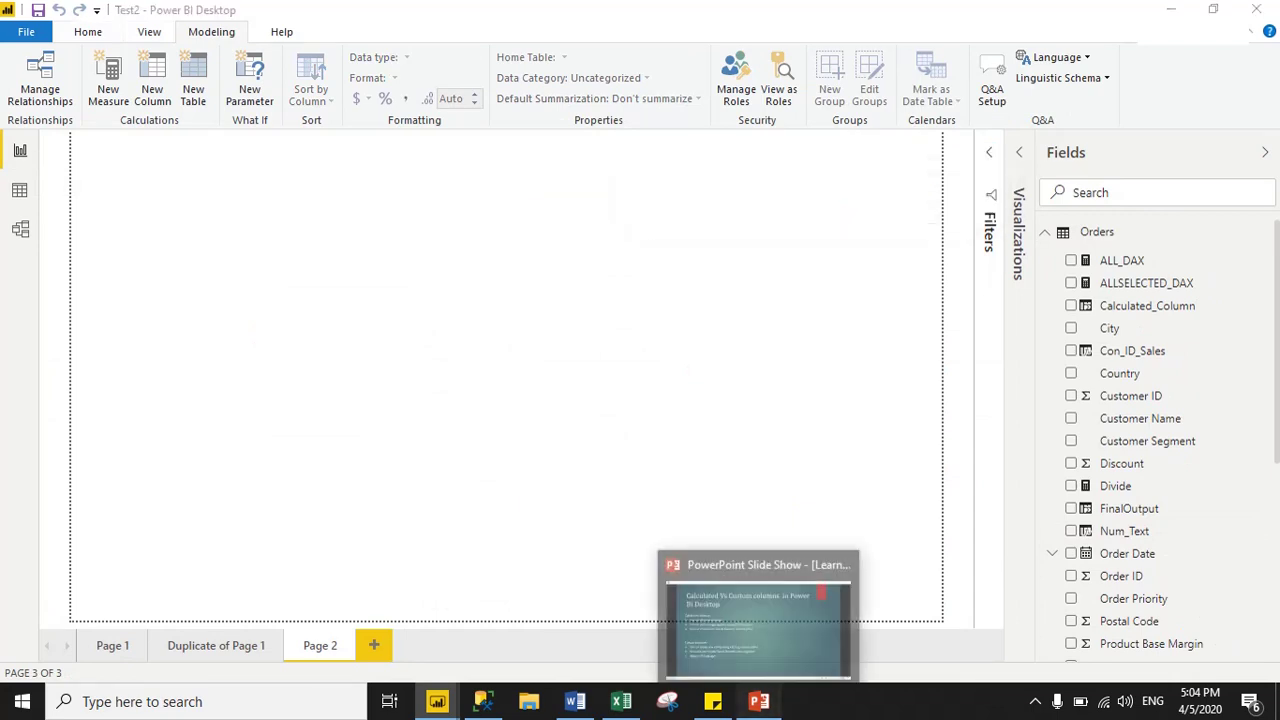
Review the custom columns points on the PowerPoint comparison slide and return to Power BI Desktop.
left_click(759, 701)
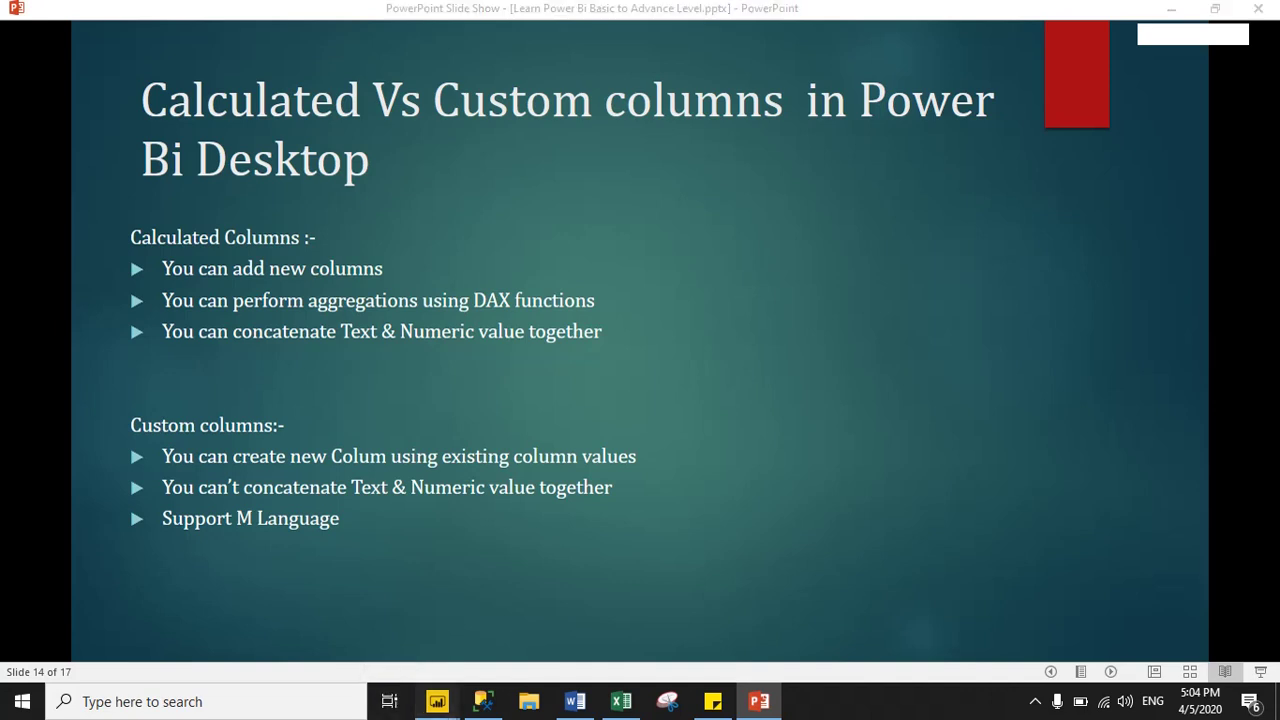
mouse_move(437, 701)
left_click(335, 620)
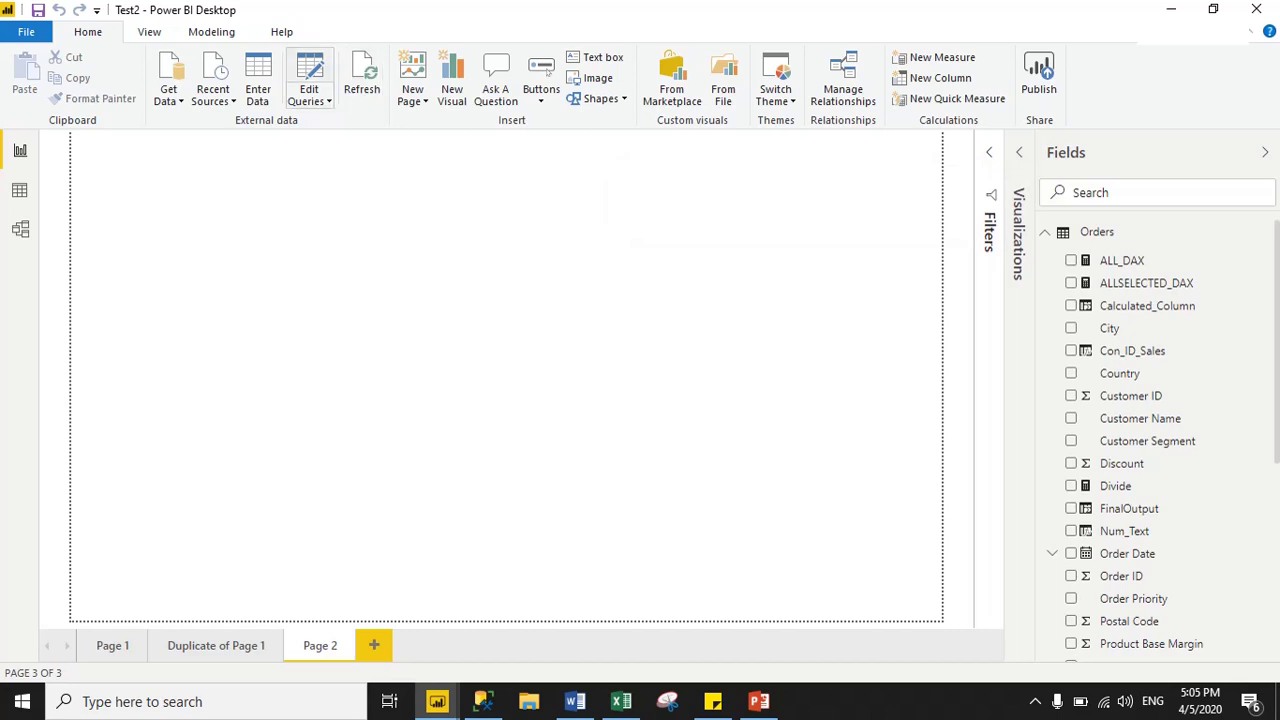
Open the query editor on the Orders table and start a custom column named Custom_Con.
left_click(309, 75)
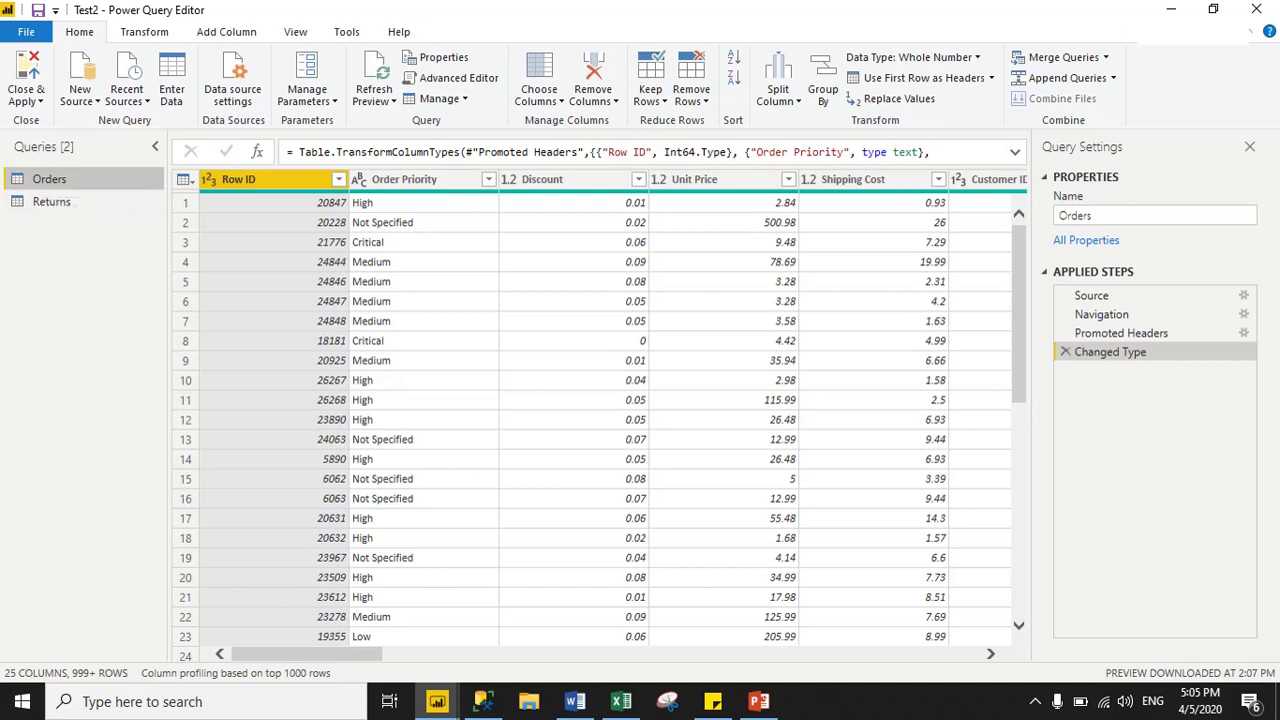
key("alt+a")
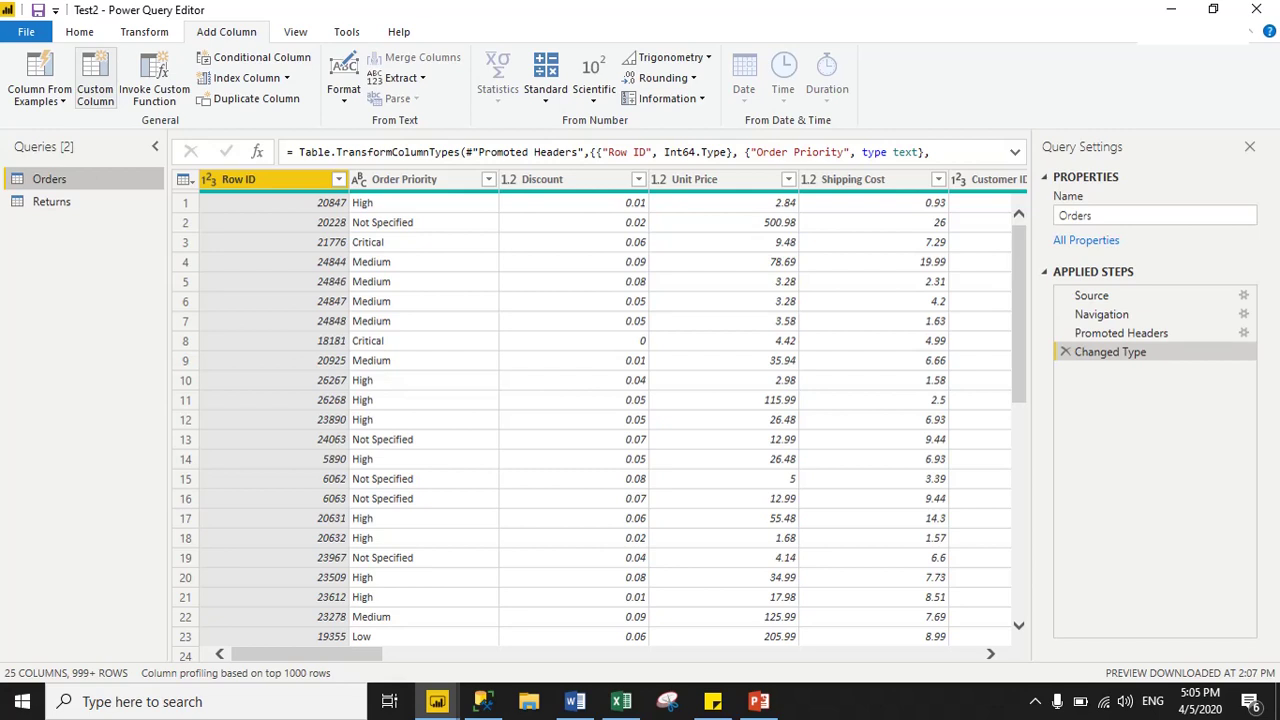
left_click(95, 88)
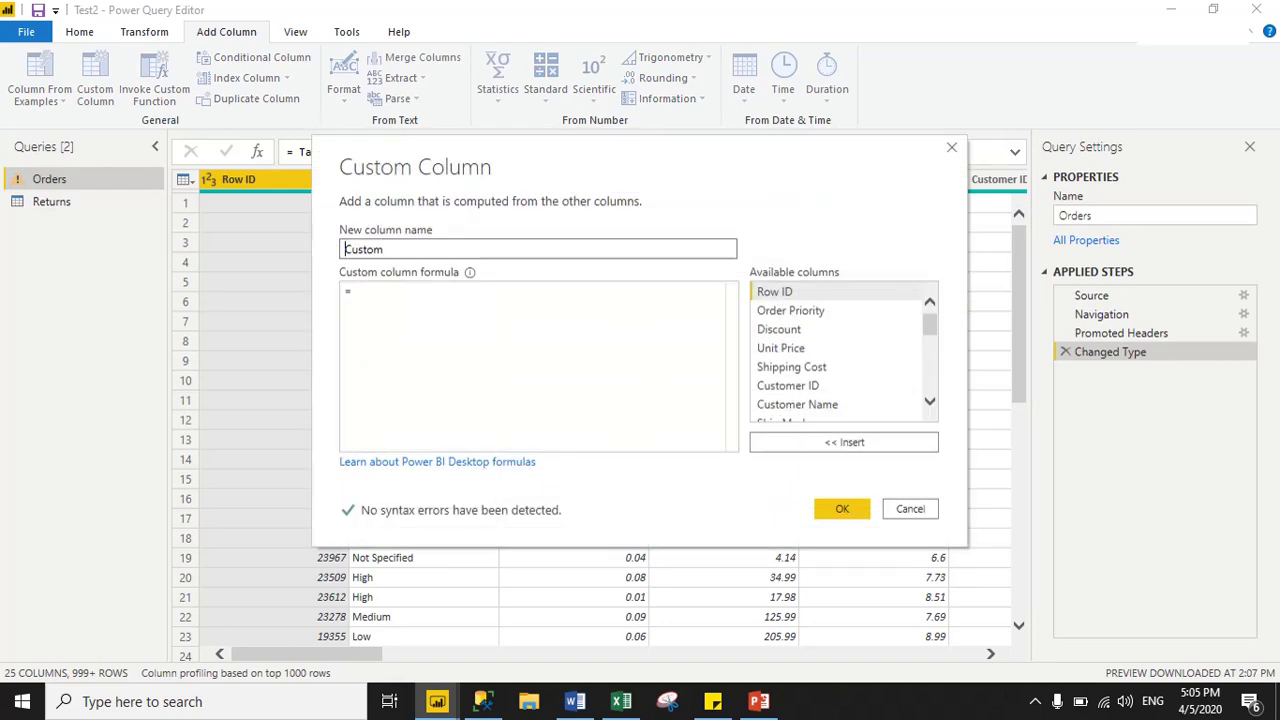
left_click(383, 249)
type("_Con")
Define Custom_Con as [Unit Price] & "-" & [Customer ID] and add the column to Orders.
left_click(356, 291)
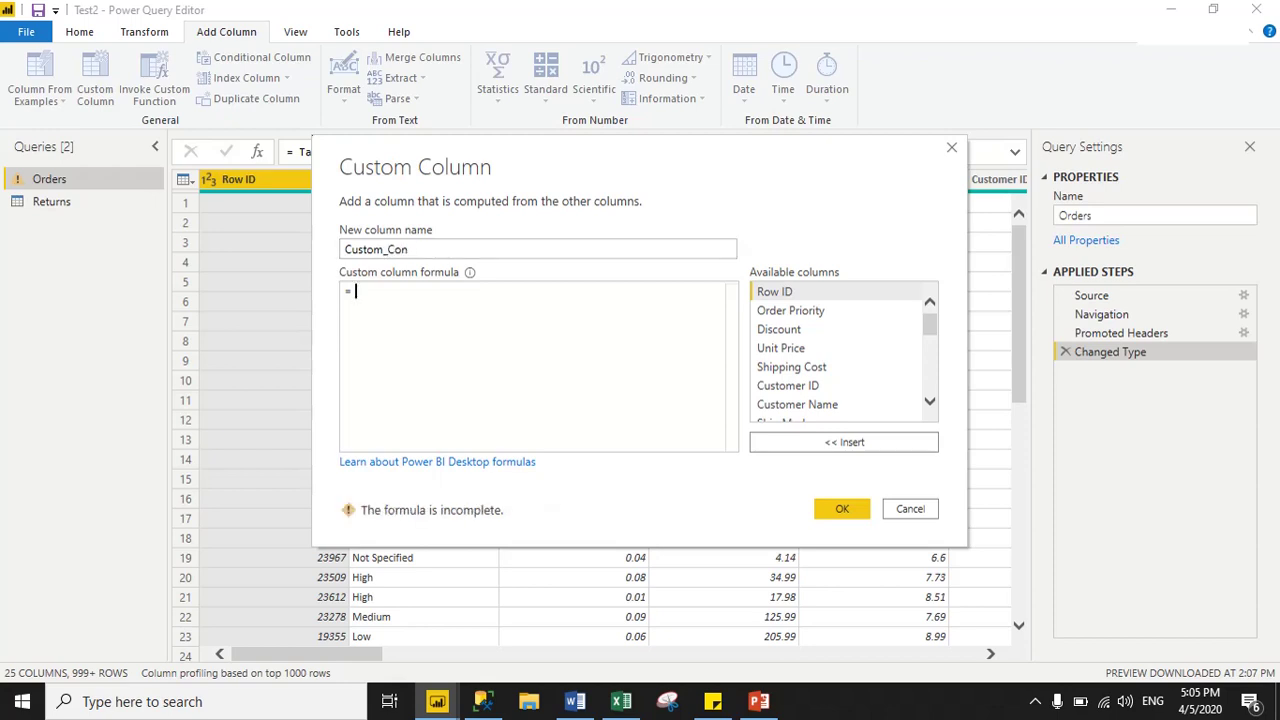
left_click(787, 385)
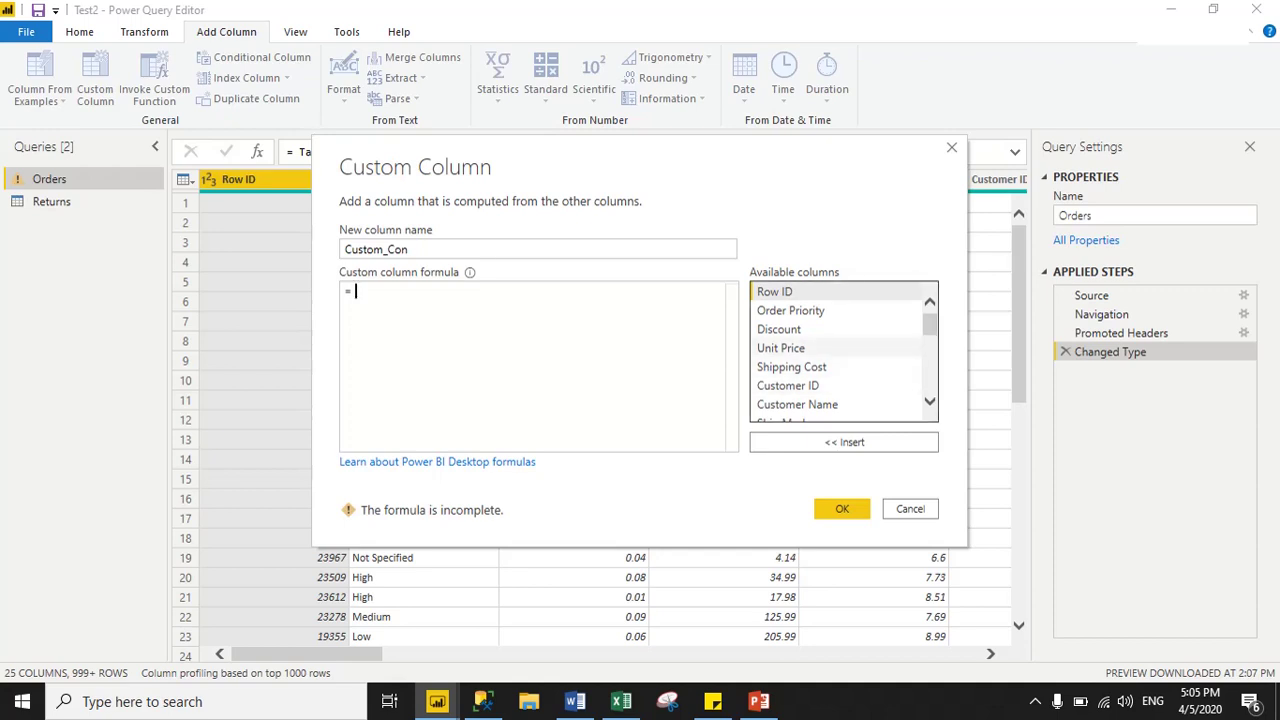
left_click(780, 348)
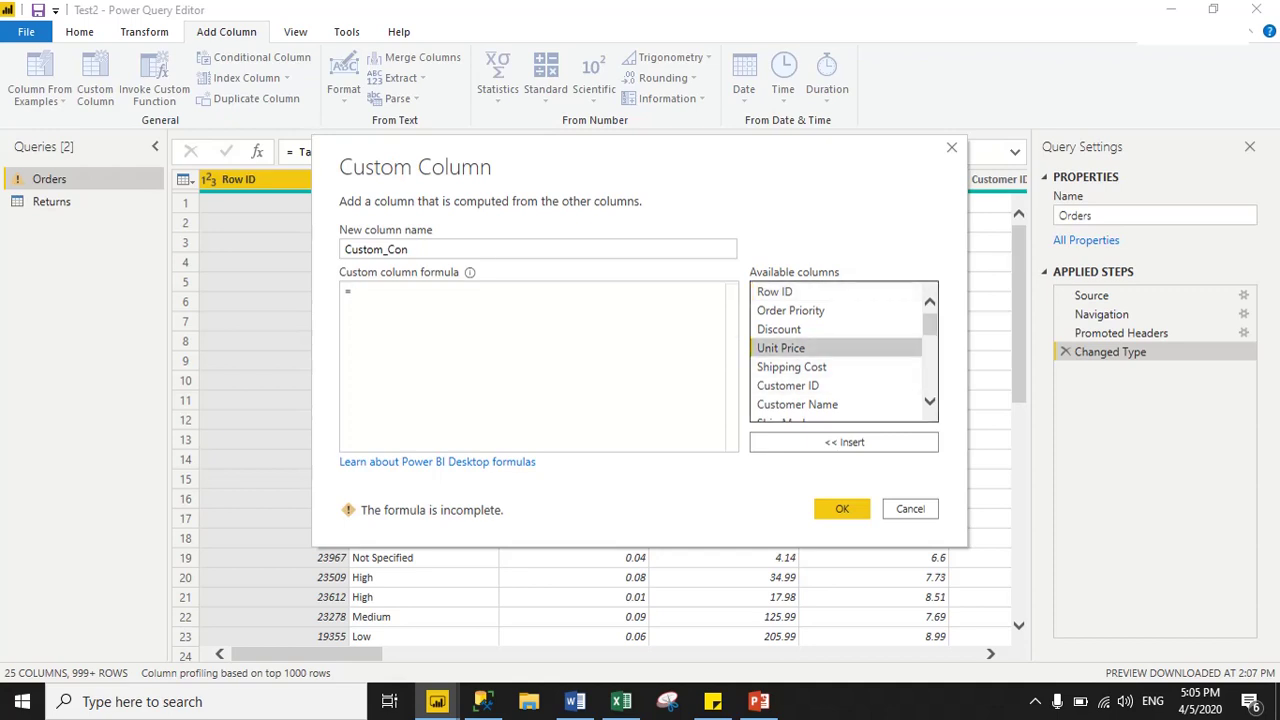
double_click(780, 348)
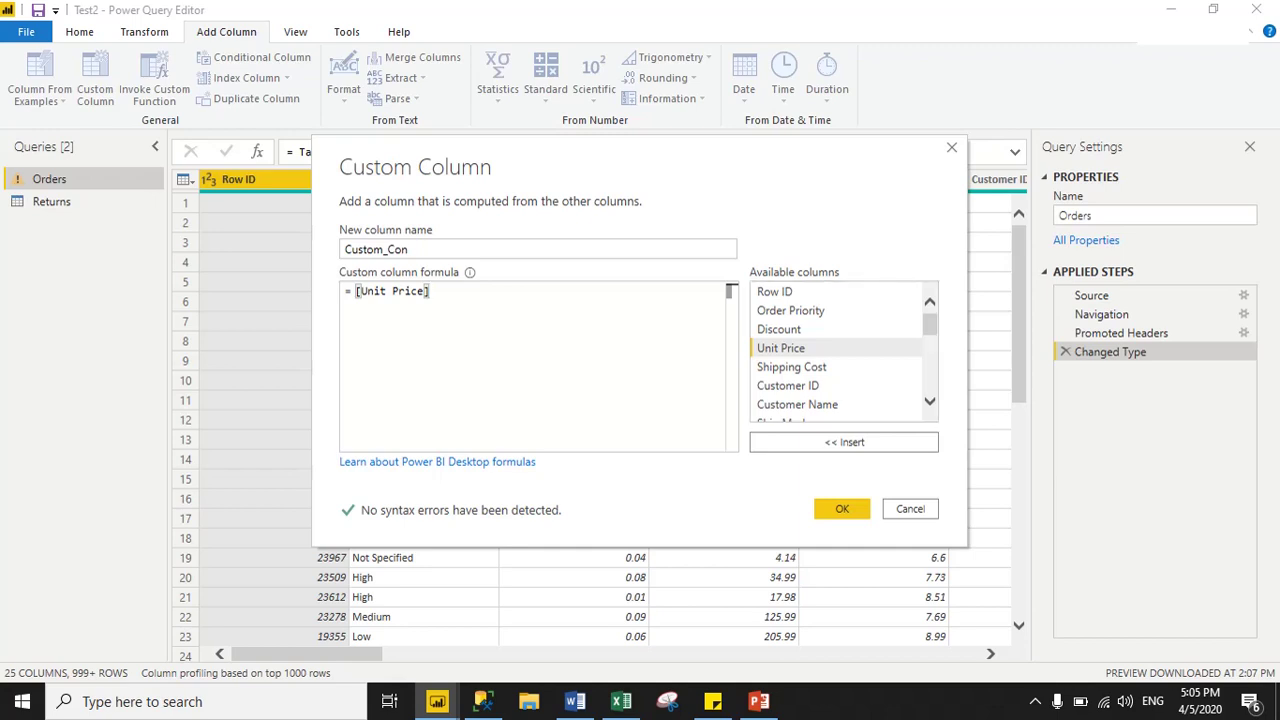
type("&")
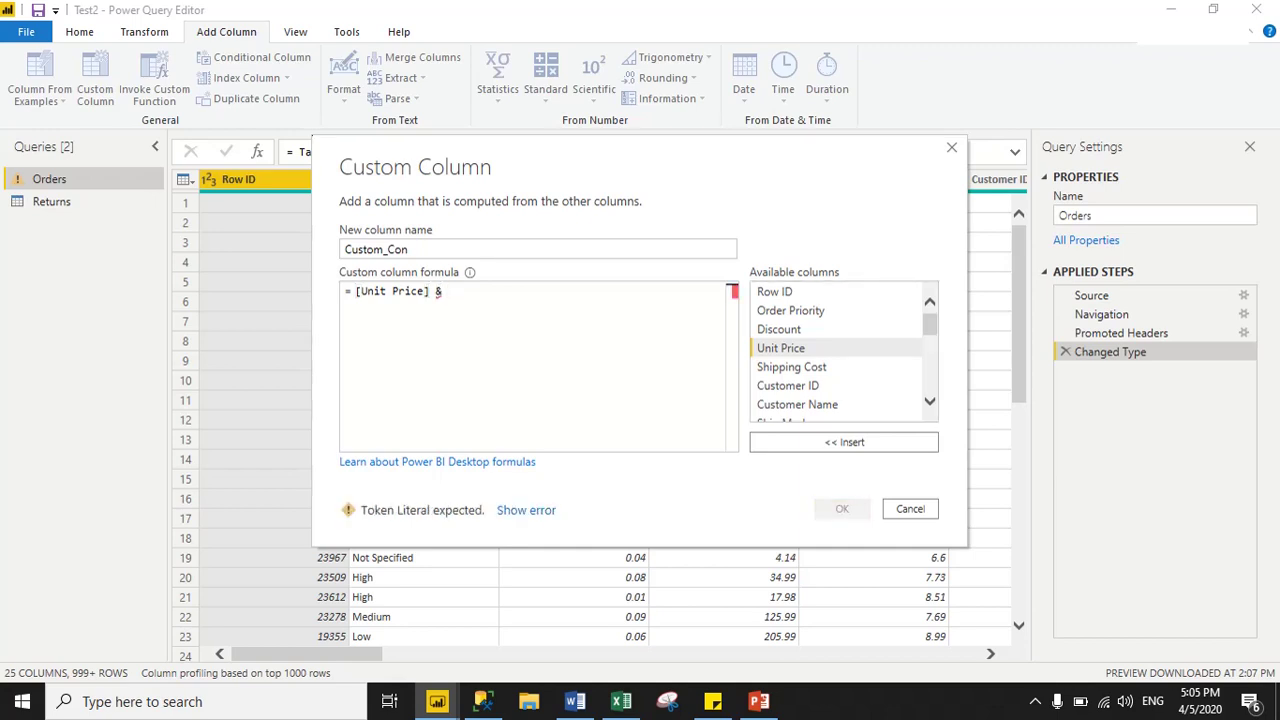
type(" \"-\"")
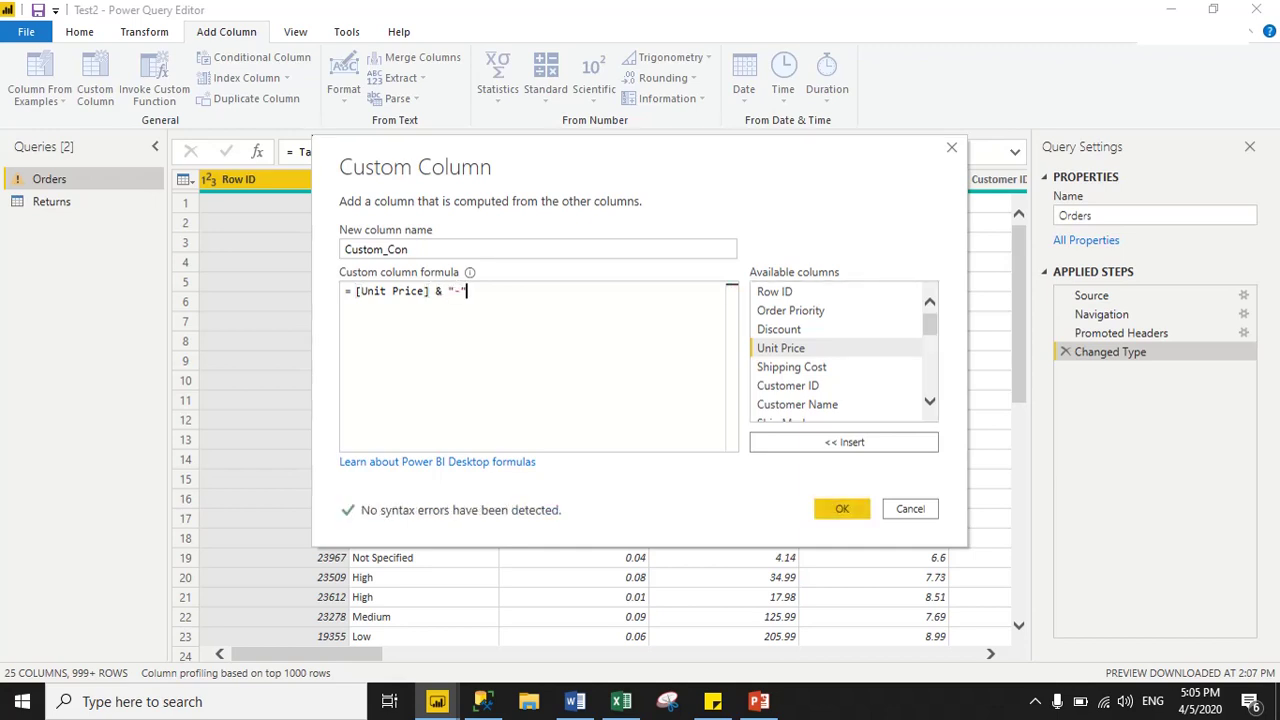
type(" &")
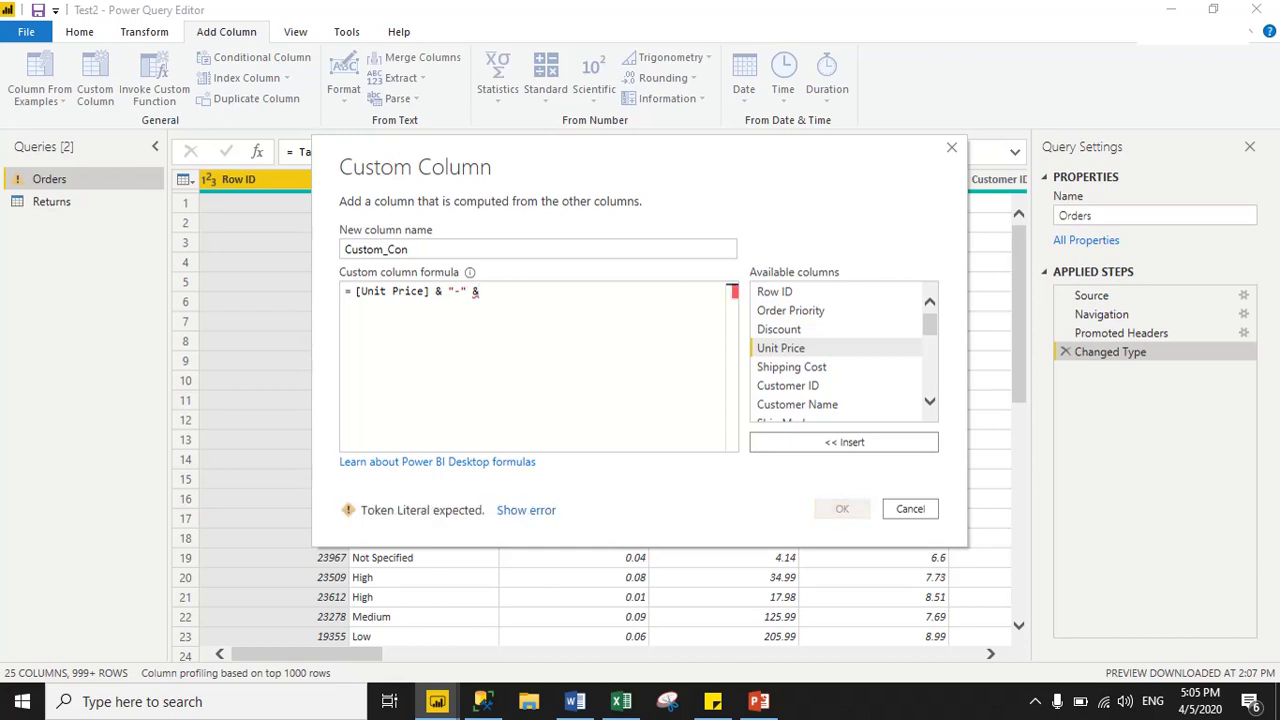
left_click(787, 385)
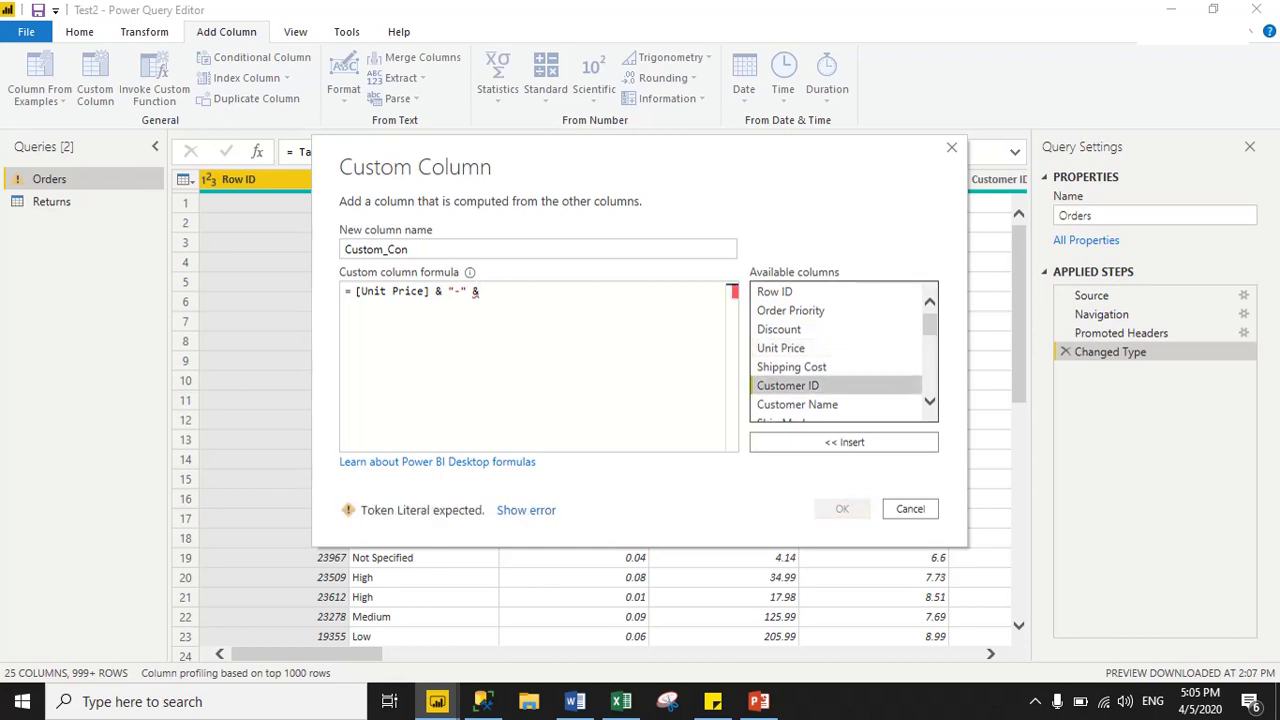
double_click(787, 385)
left_click(484, 291)
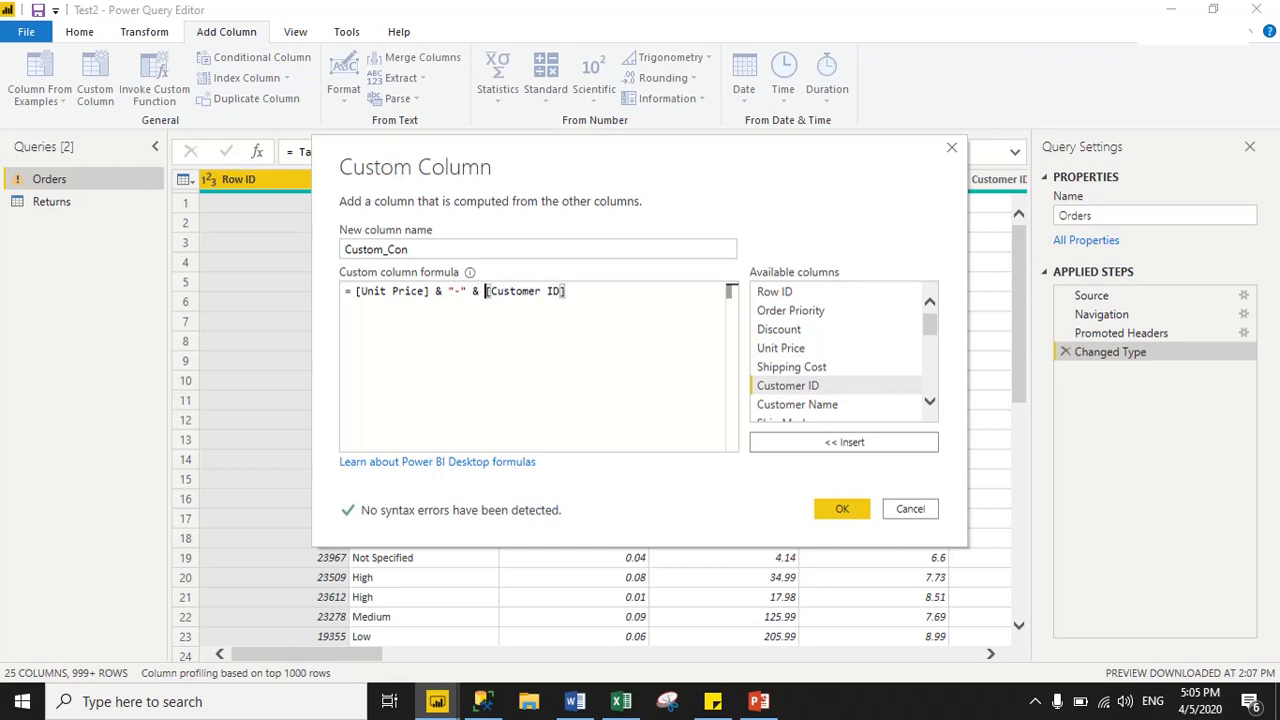
left_click(842, 509)
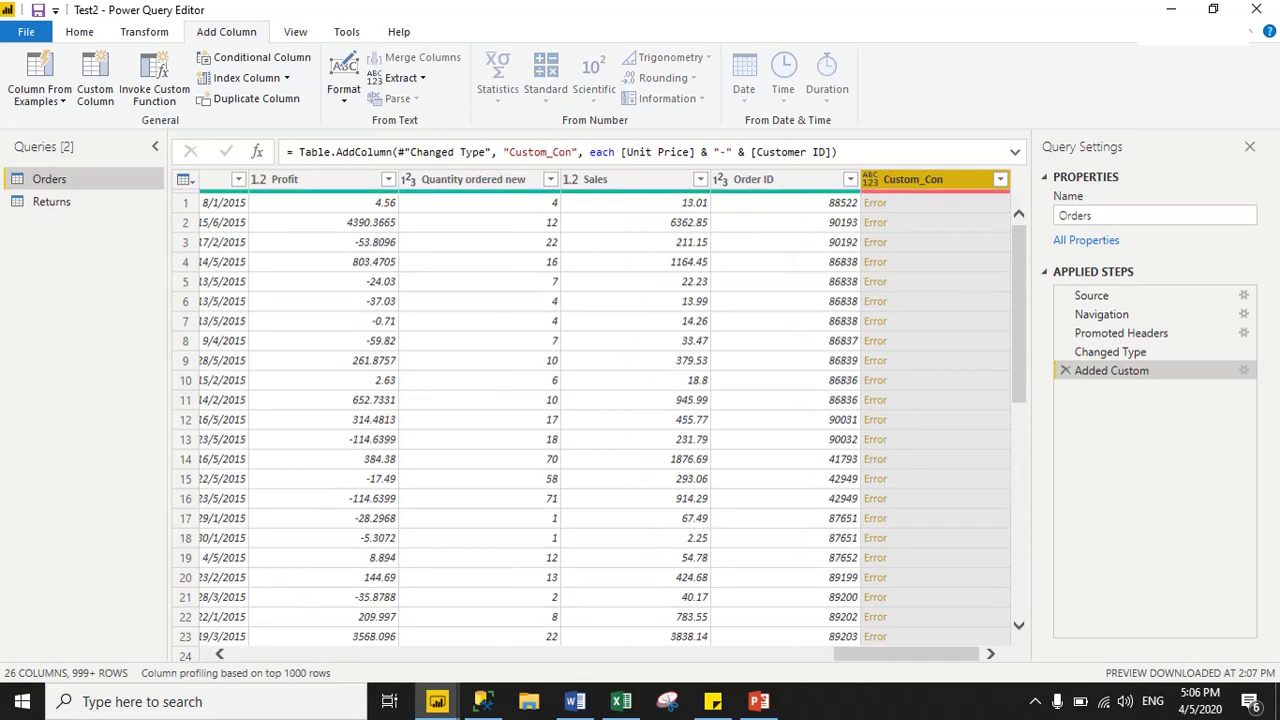
Review the custom columns points on the PowerPoint slide, return to Power Query Editor and examine the Custom_Con formula's column references and separator.
left_click(759, 701)
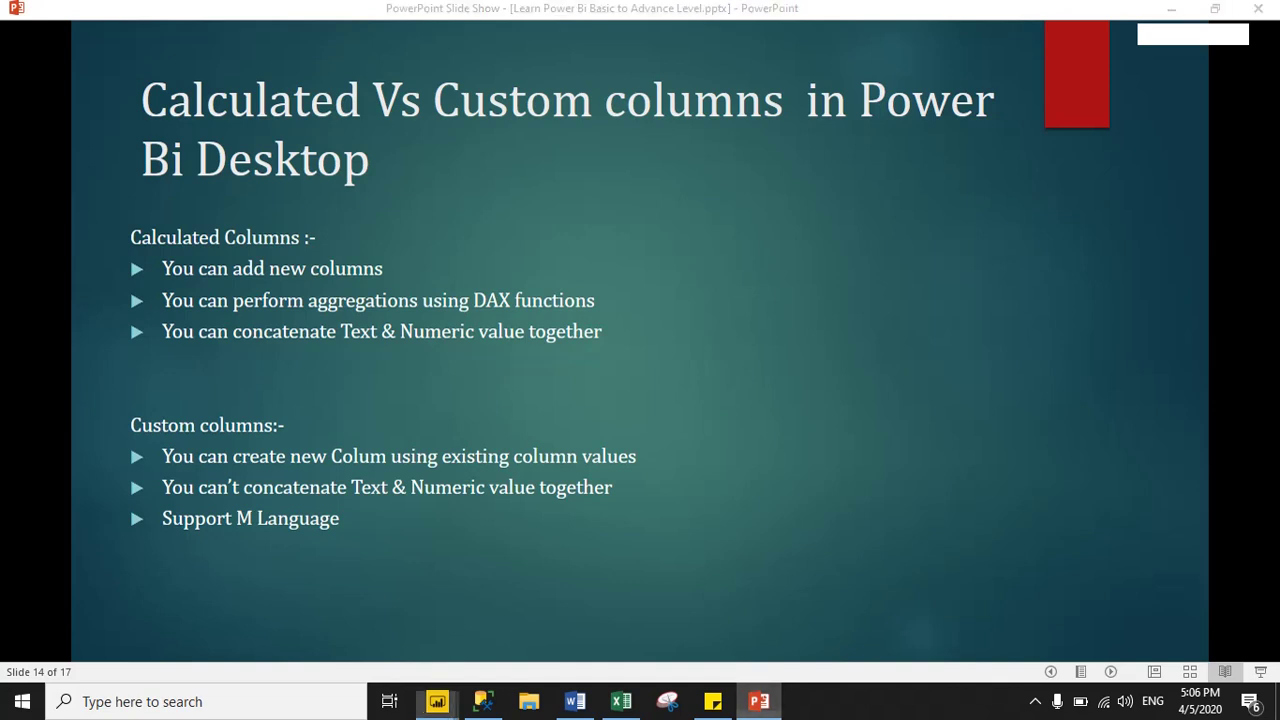
left_click(437, 701)
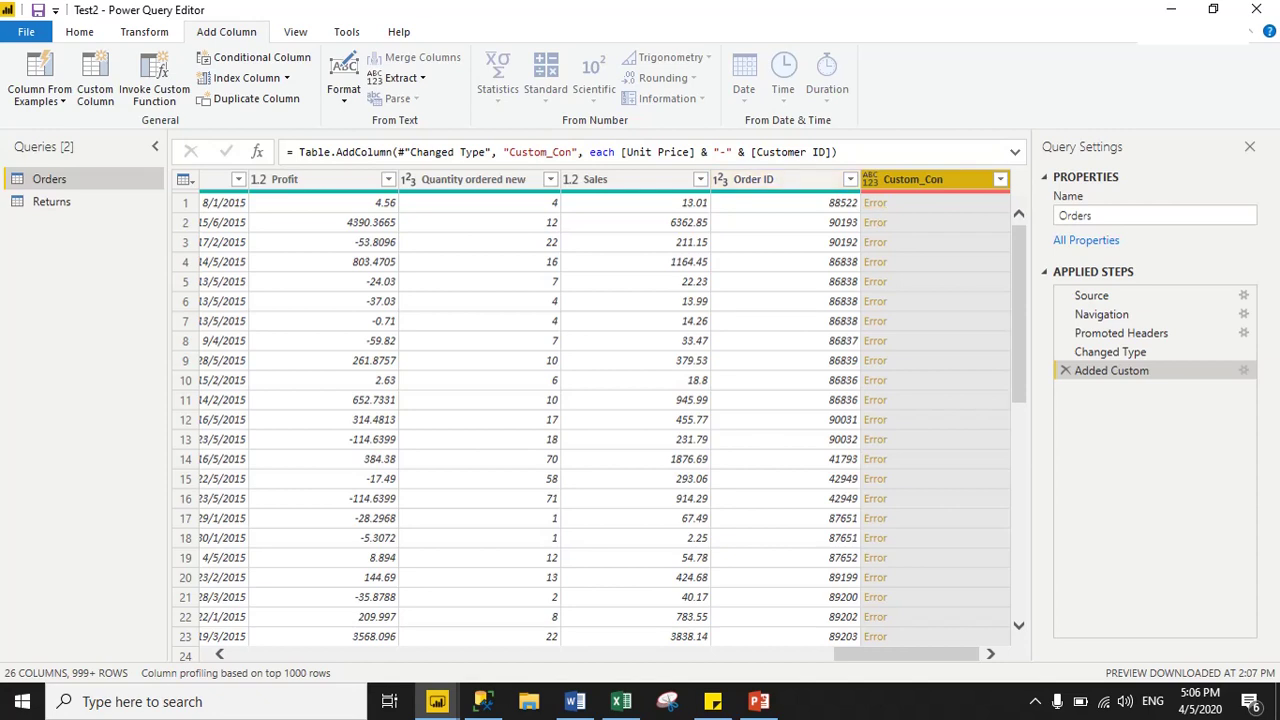
left_click_drag(621, 152, 832, 152)
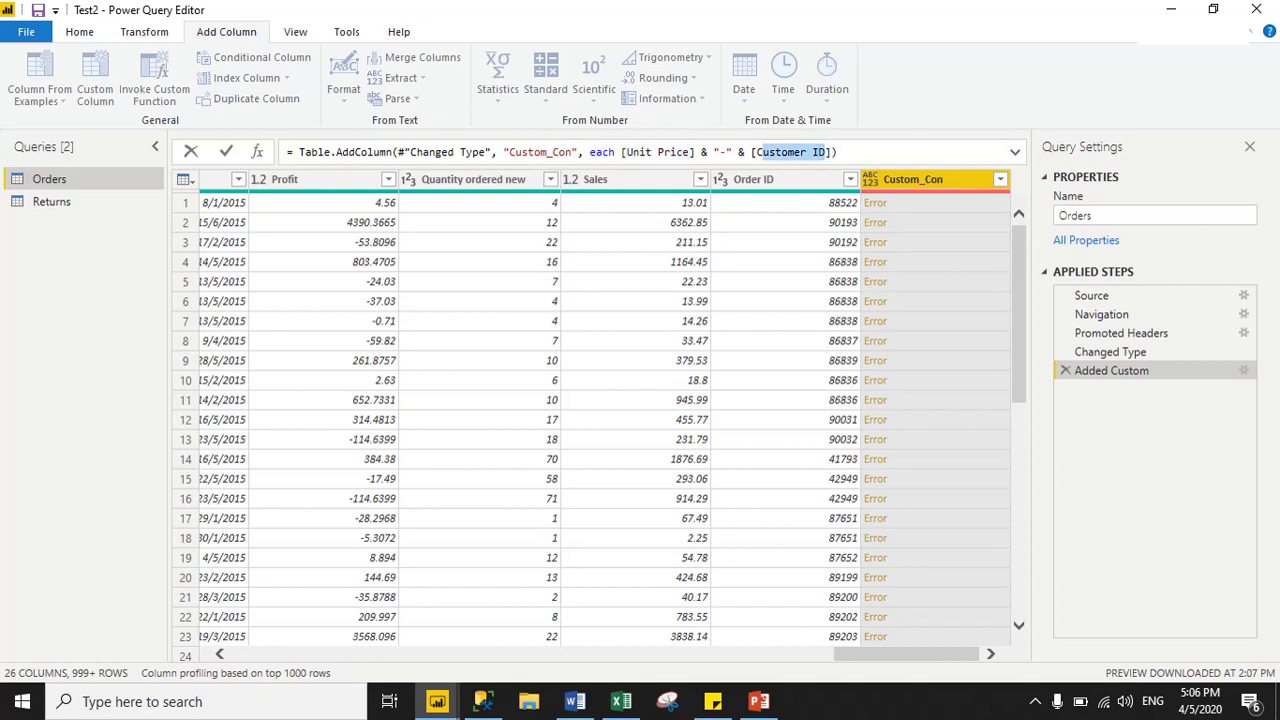
left_click(714, 152)
left_click_drag(714, 152, 729, 152)
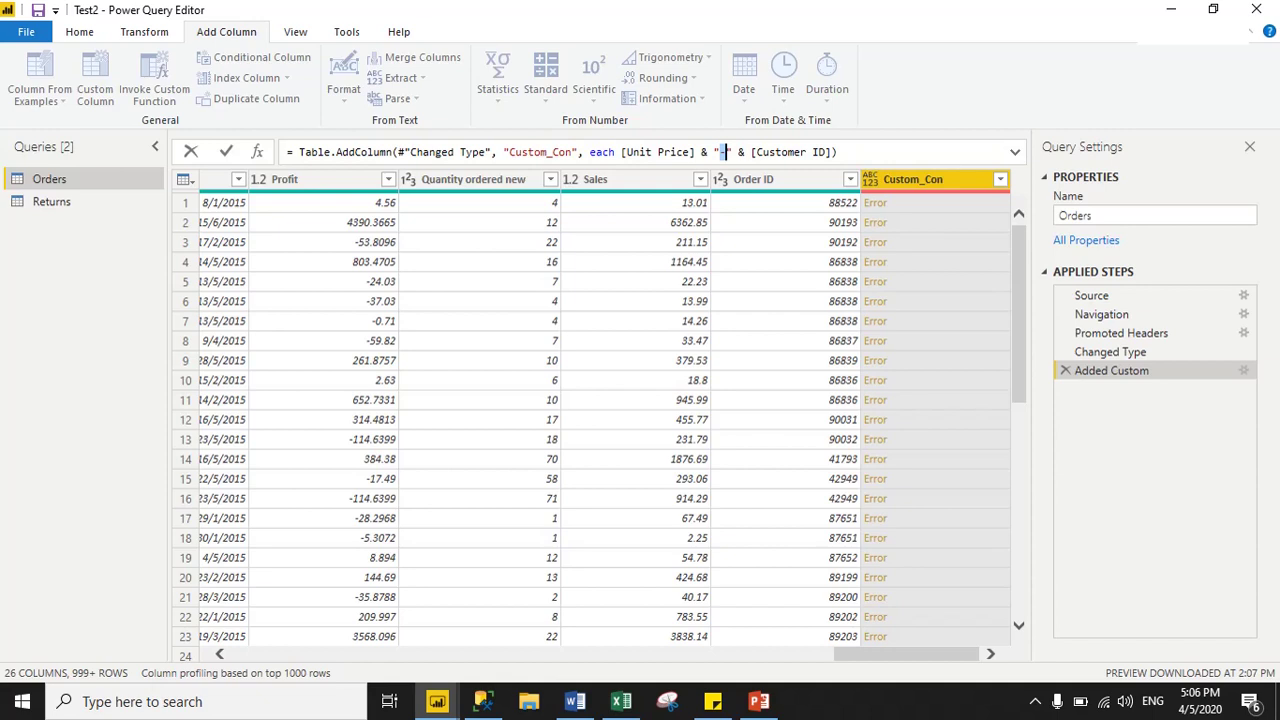
Replace the & "-" & part of the Custom_Con formula with + and commit [Unit Price] + [Customer ID].
left_click_drag(746, 152, 702, 152)
type("+")
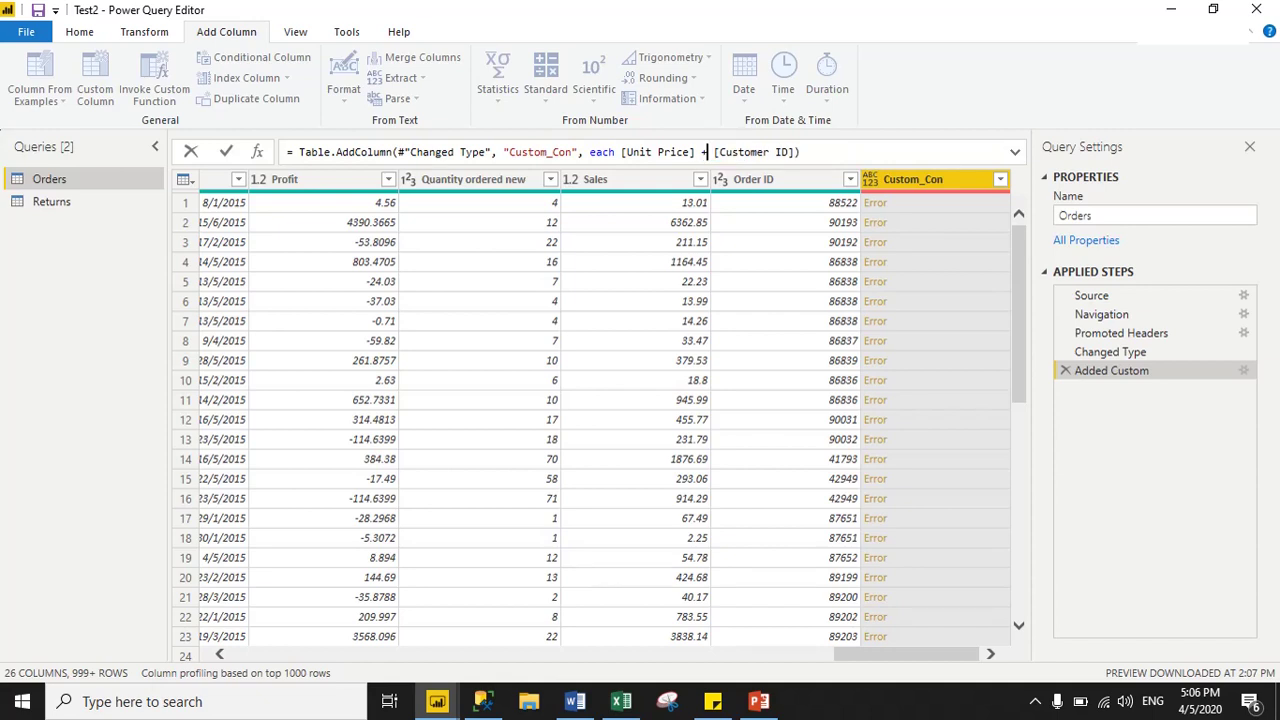
key("Return")
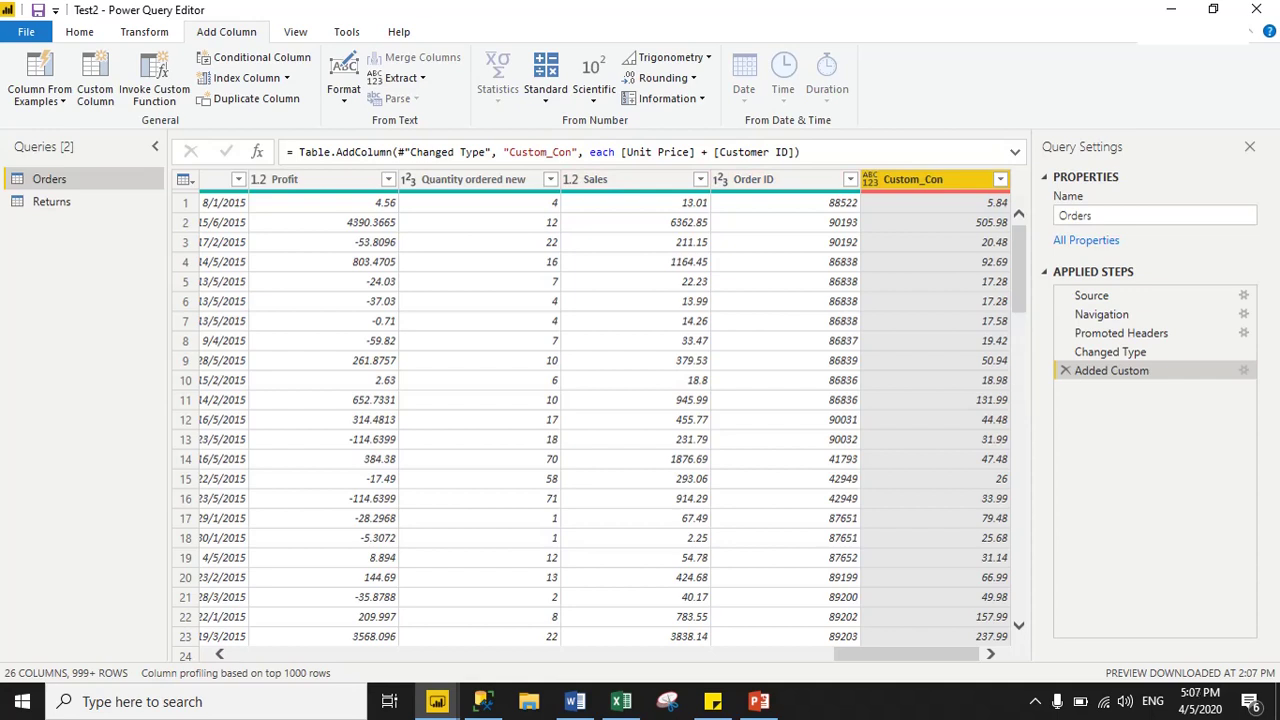
Add a custom column to Orders under the default name with the formula [Product Category] & "-" & [#"Product Sub-Category"].
left_click(95, 90)
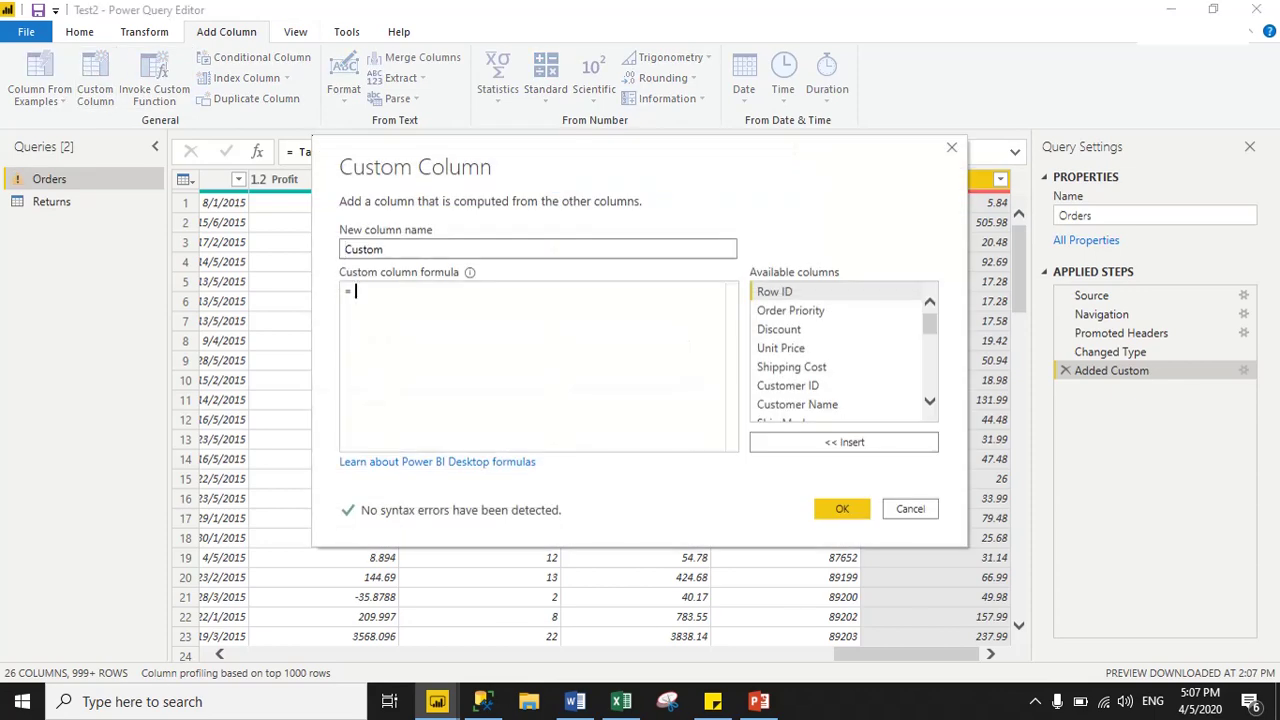
scroll(843, 350, "down", 2)
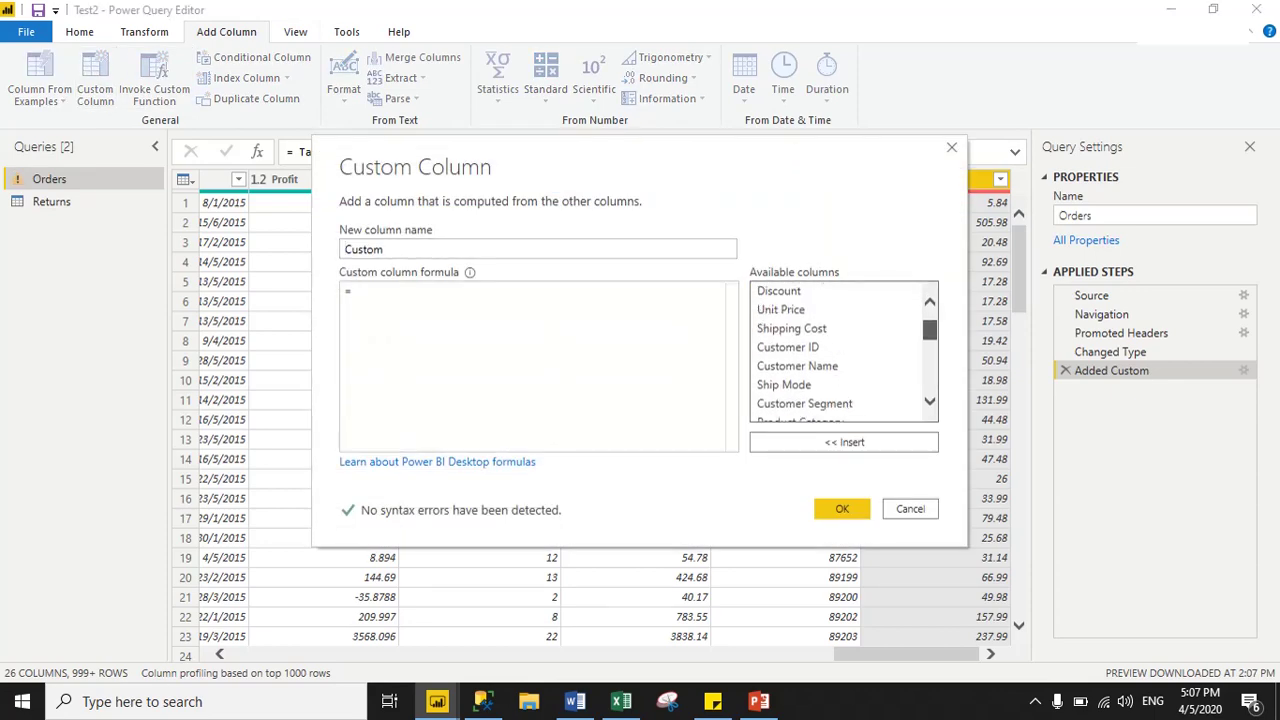
scroll(843, 350, "down", 1)
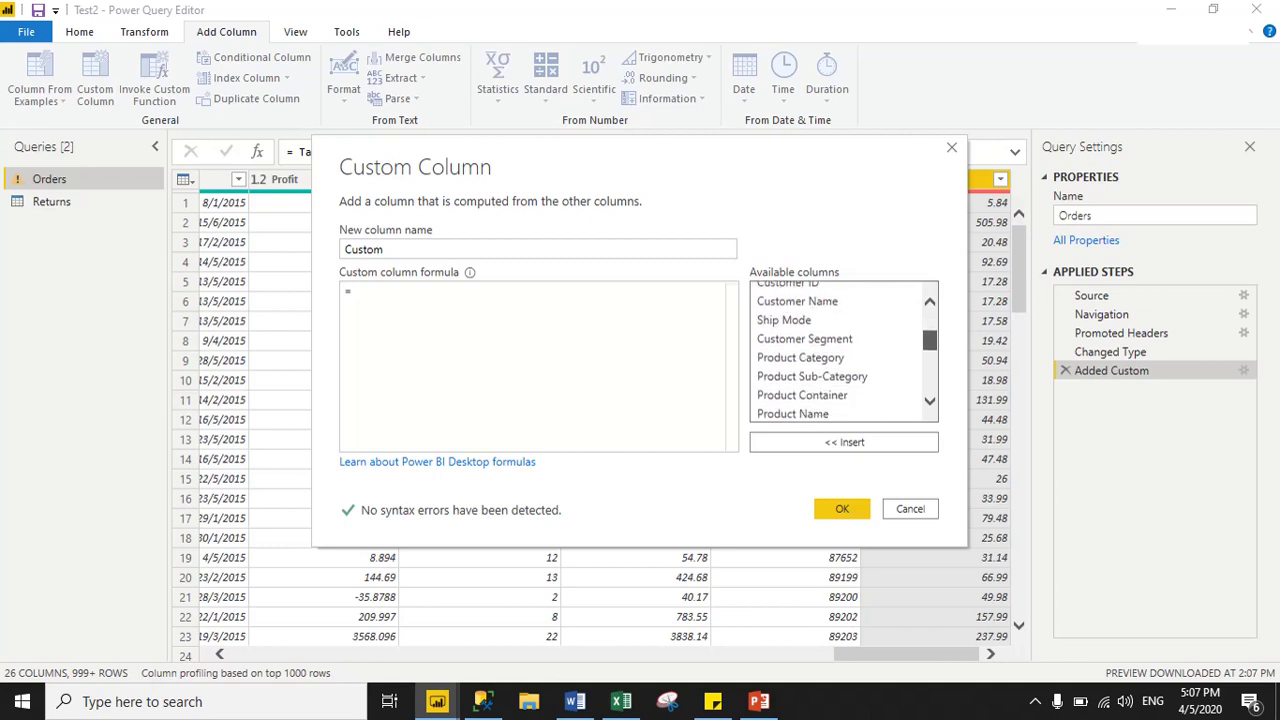
scroll(843, 340, "down", 1)
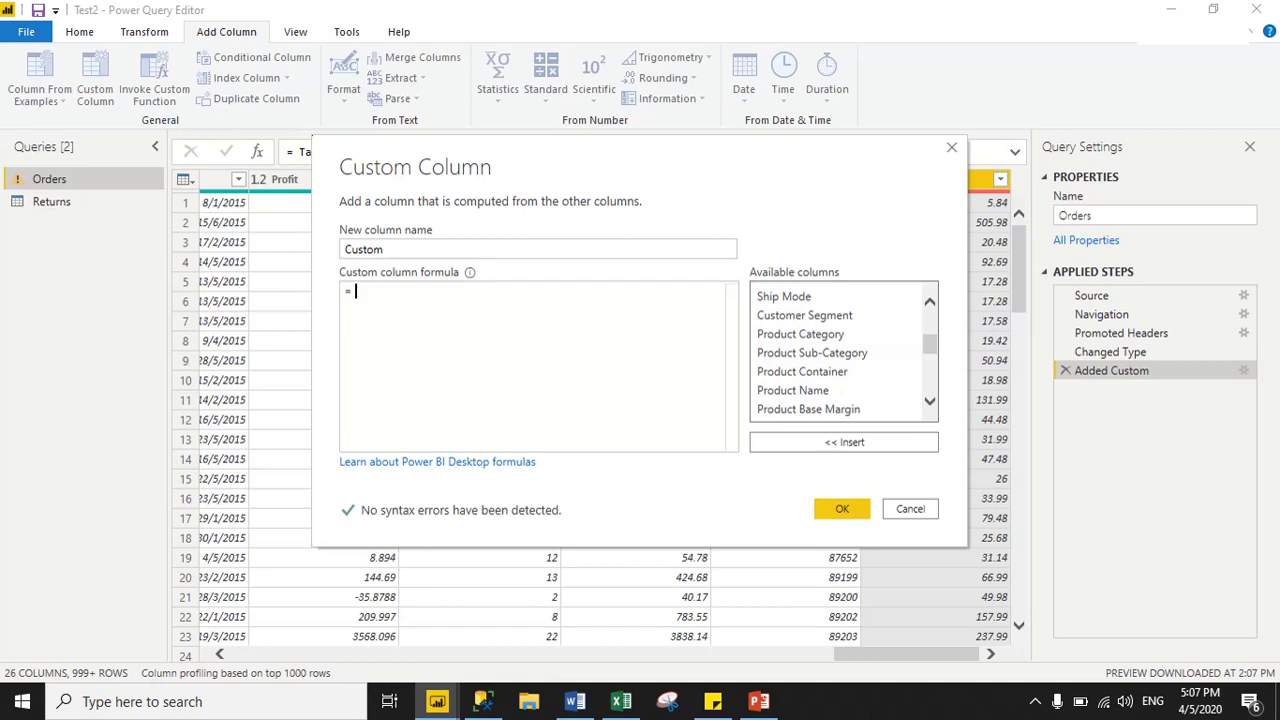
left_click(800, 334)
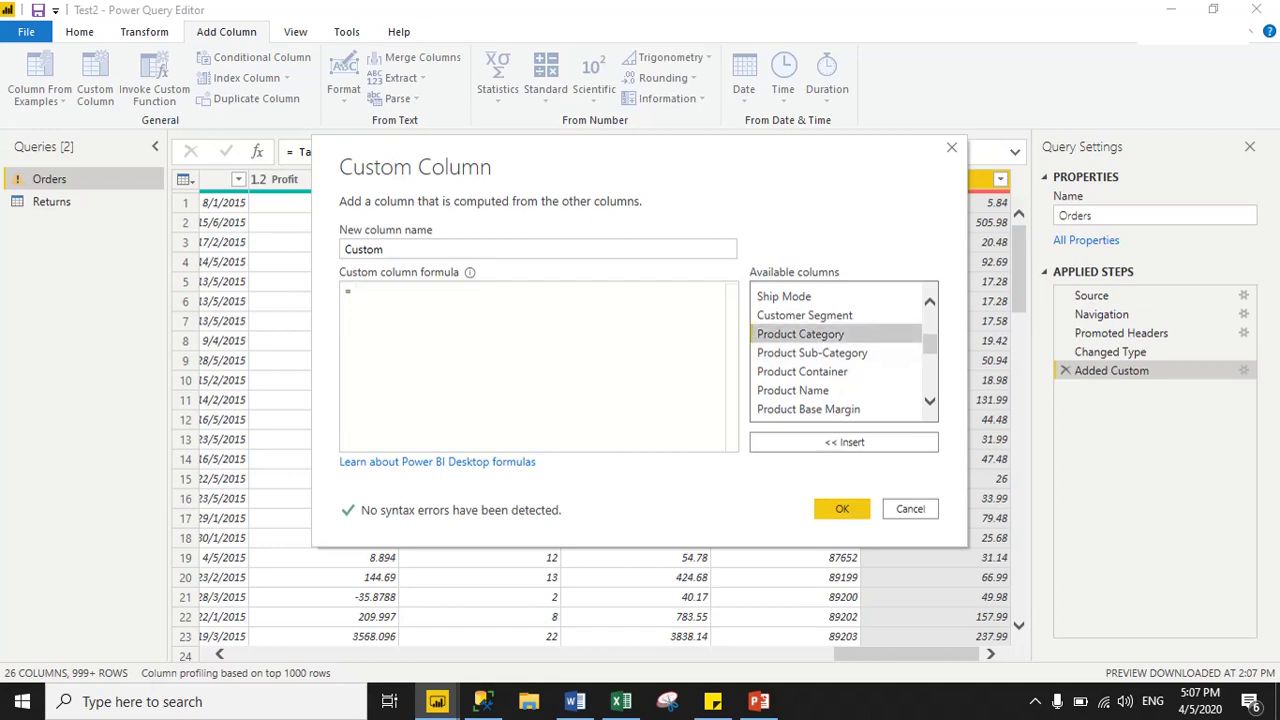
left_click(844, 442)
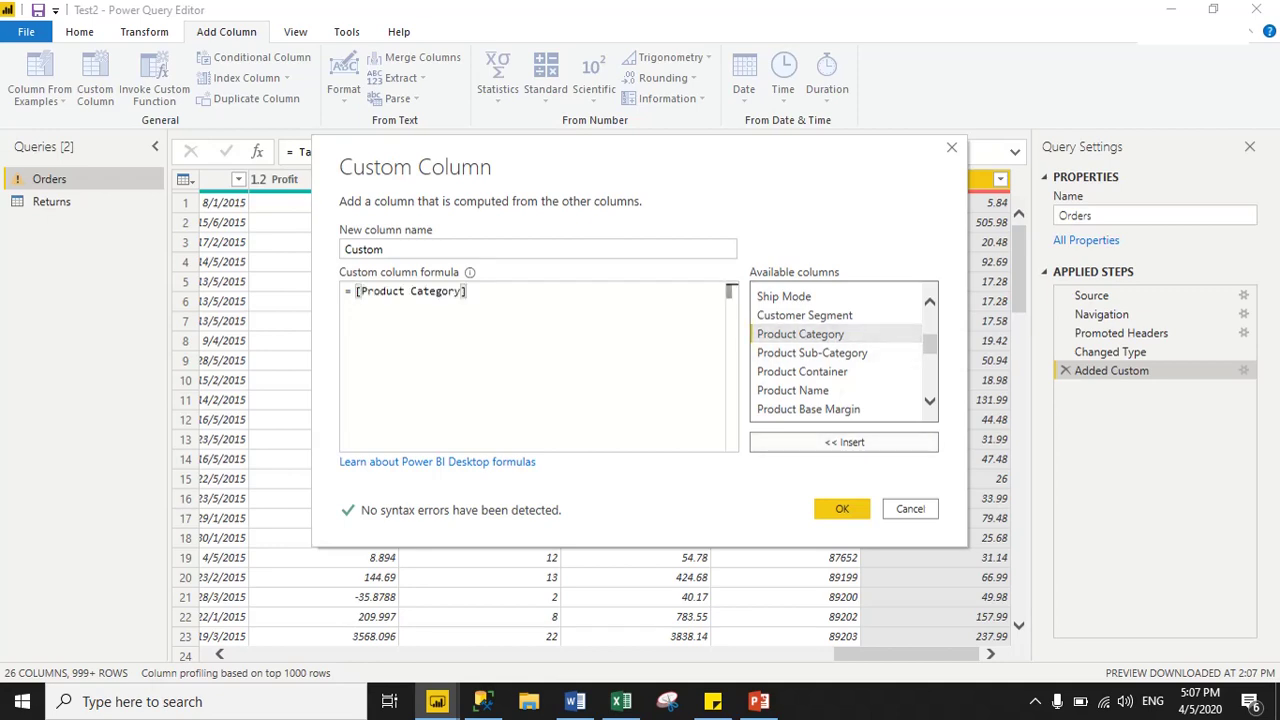
type("& \"-\" &")
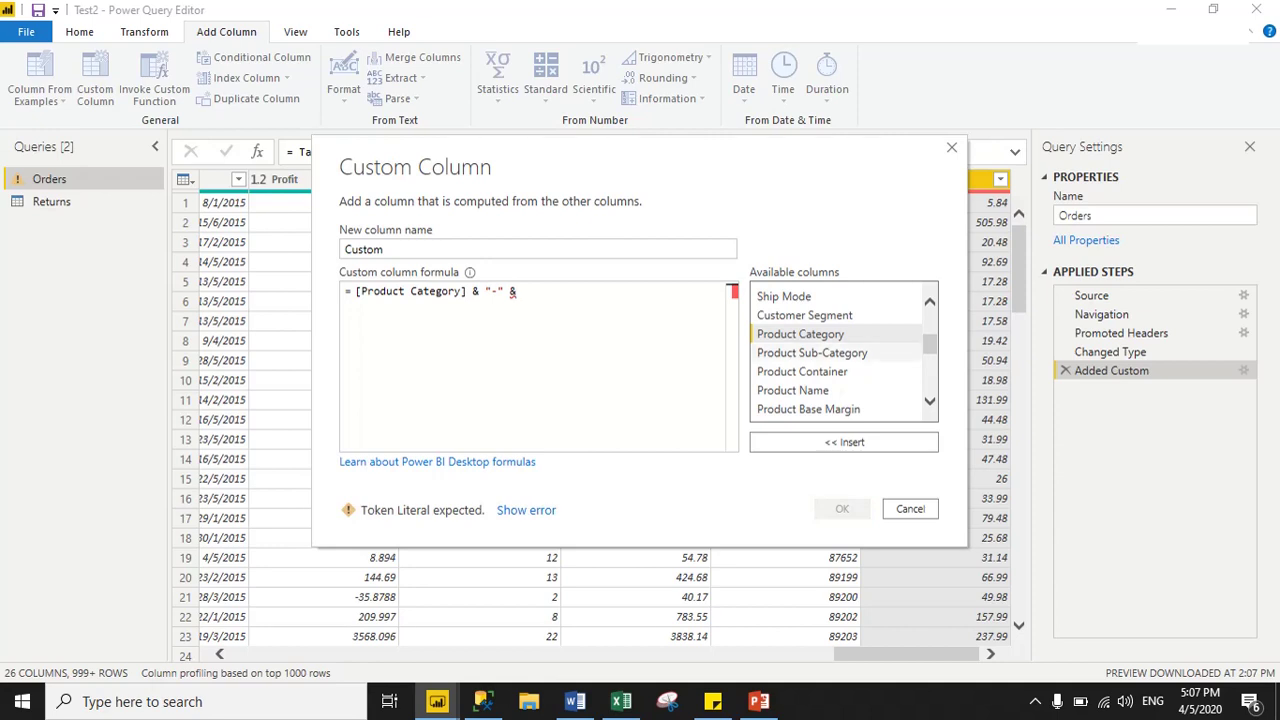
left_click(840, 352)
left_click(844, 441)
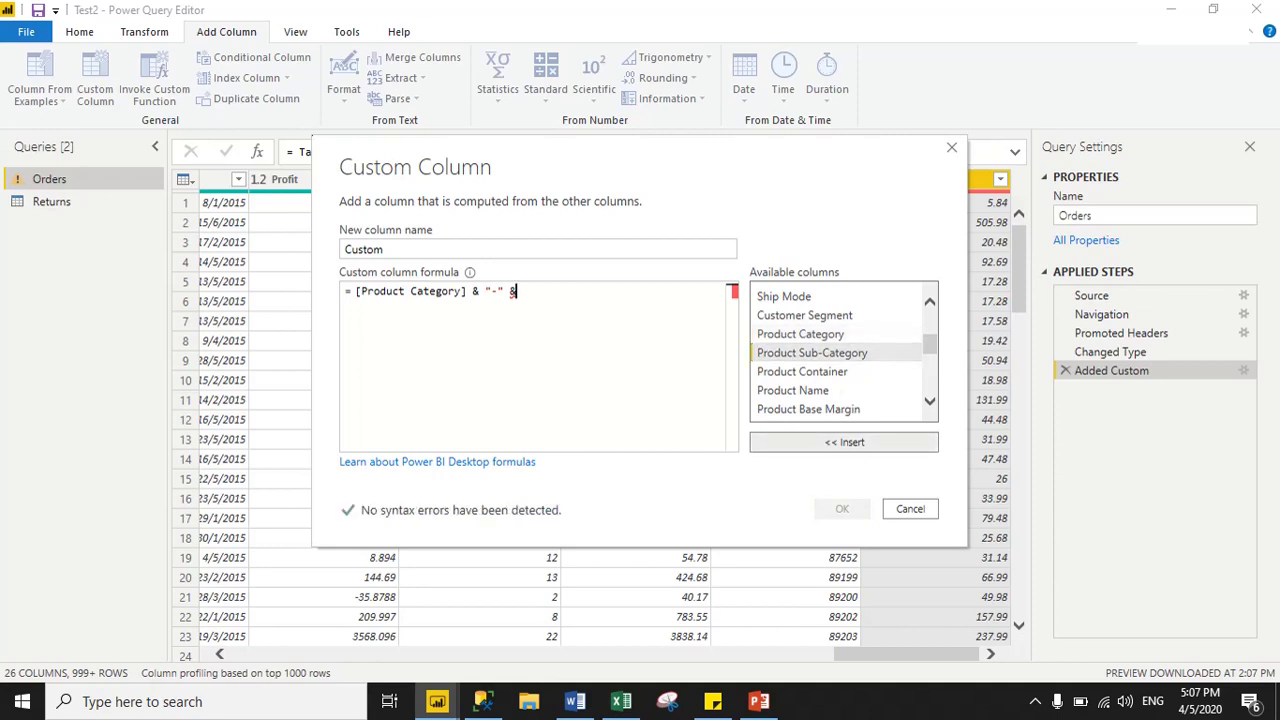
left_click(517, 291)
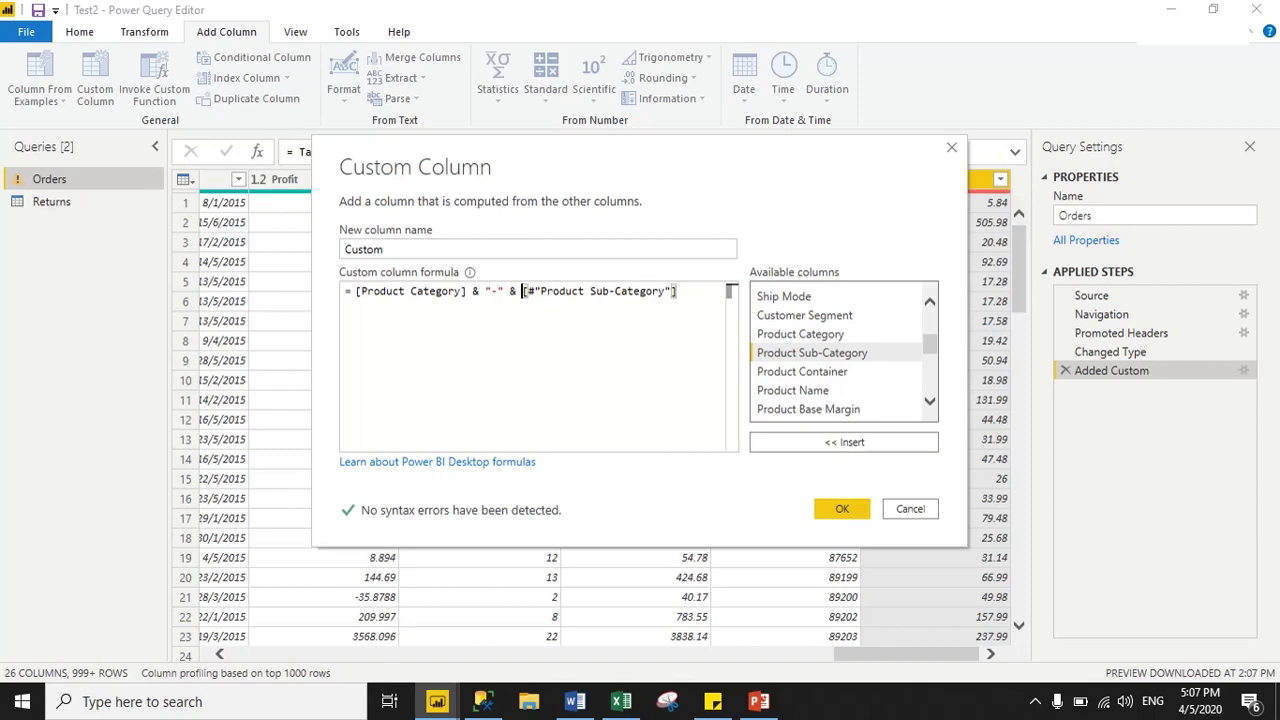
key("Return")
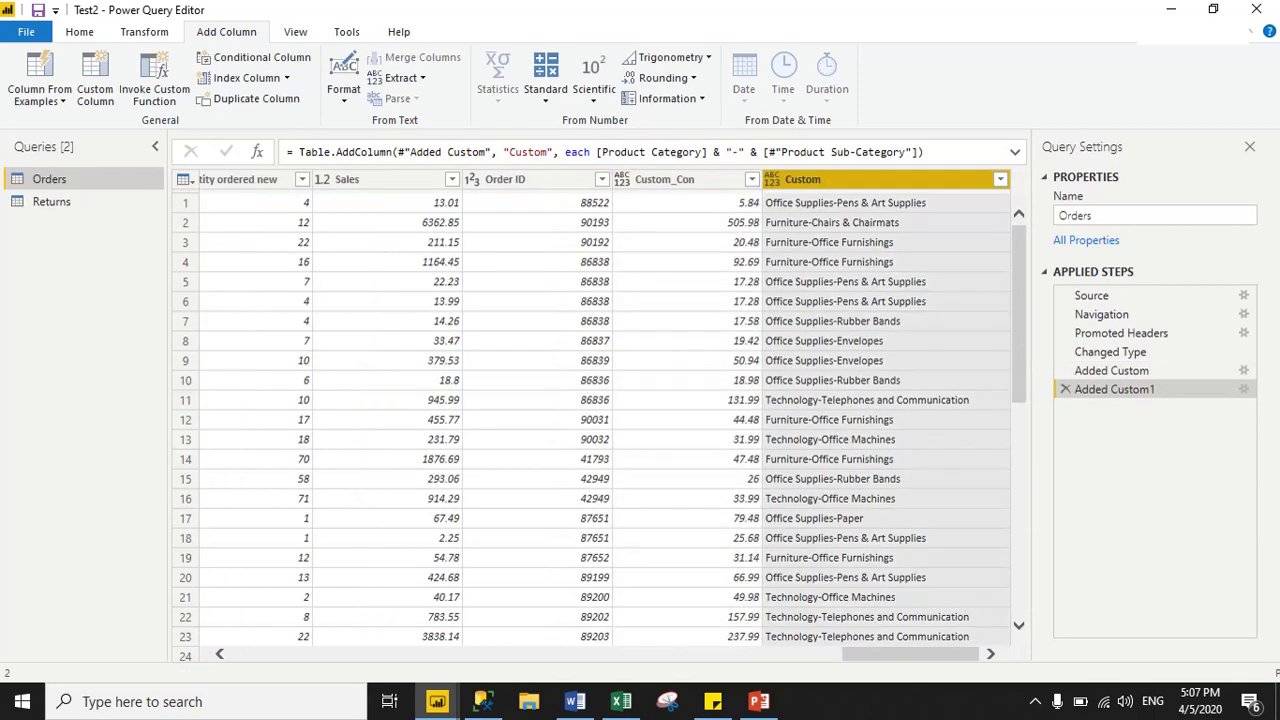
Examine the new Custom column's values and the Product Category reference in its formula.
mouse_move(886, 191)
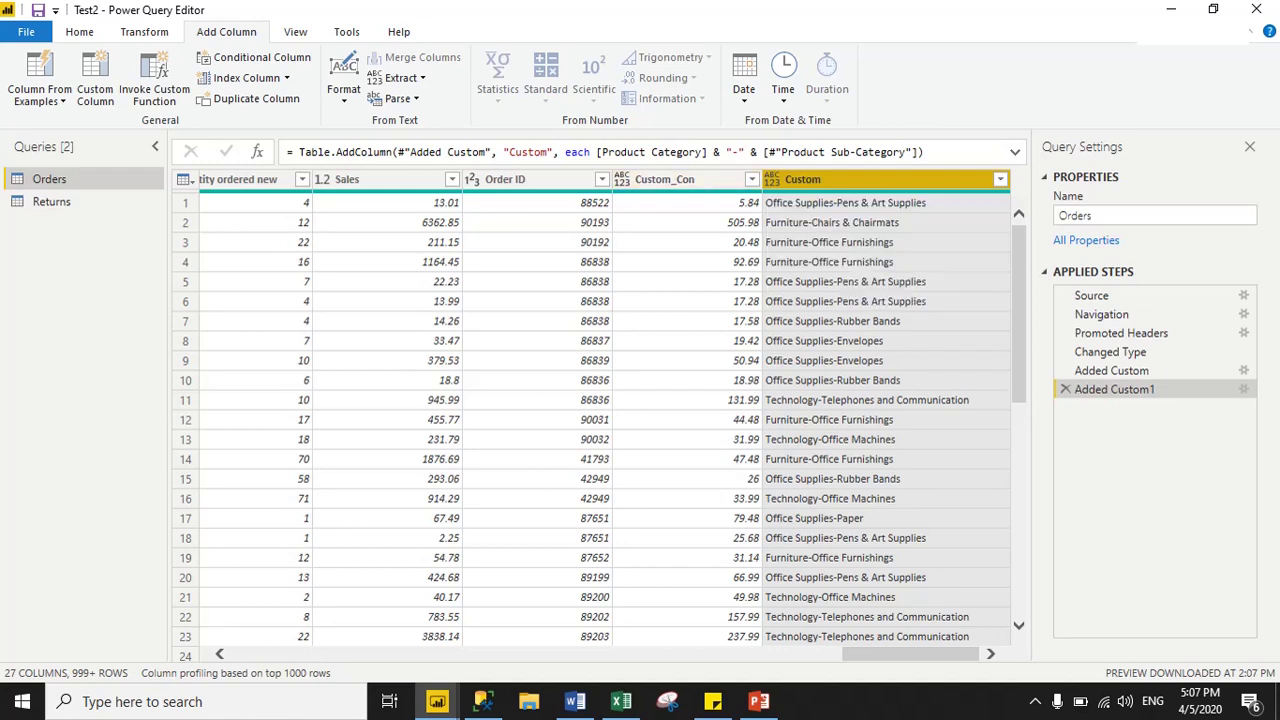
left_click_drag(600, 152, 704, 152)
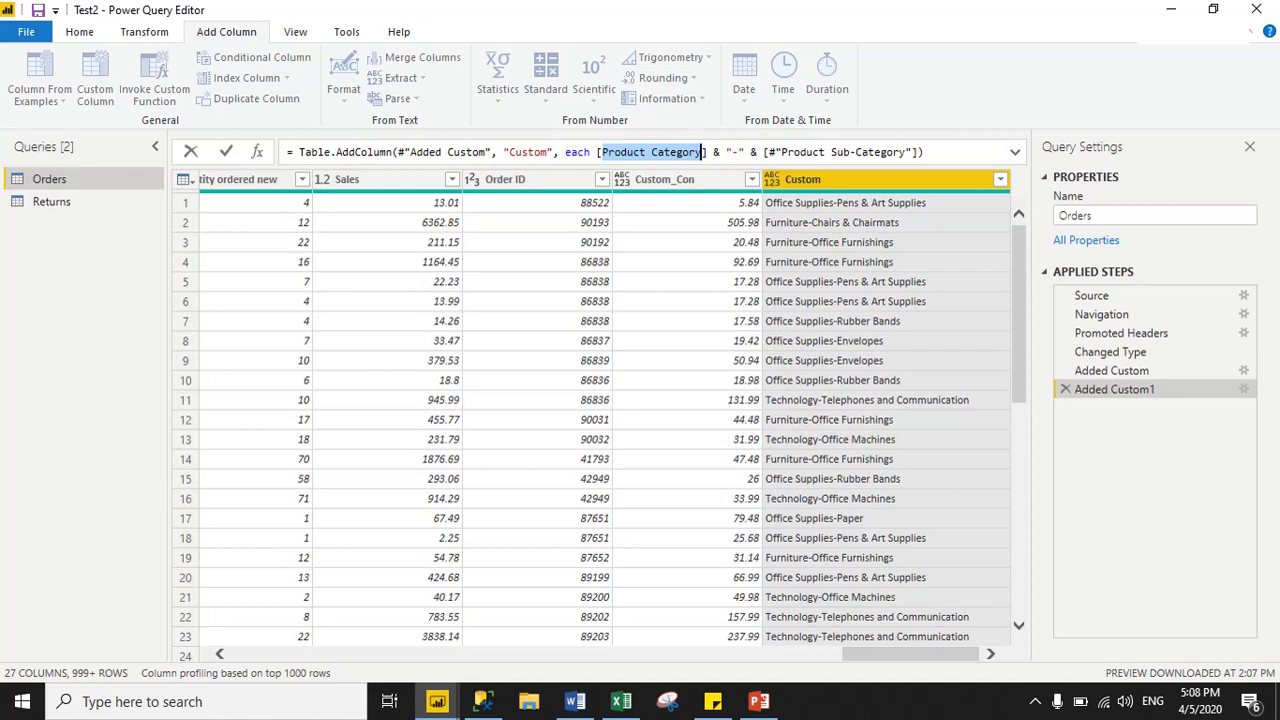
key("Return")
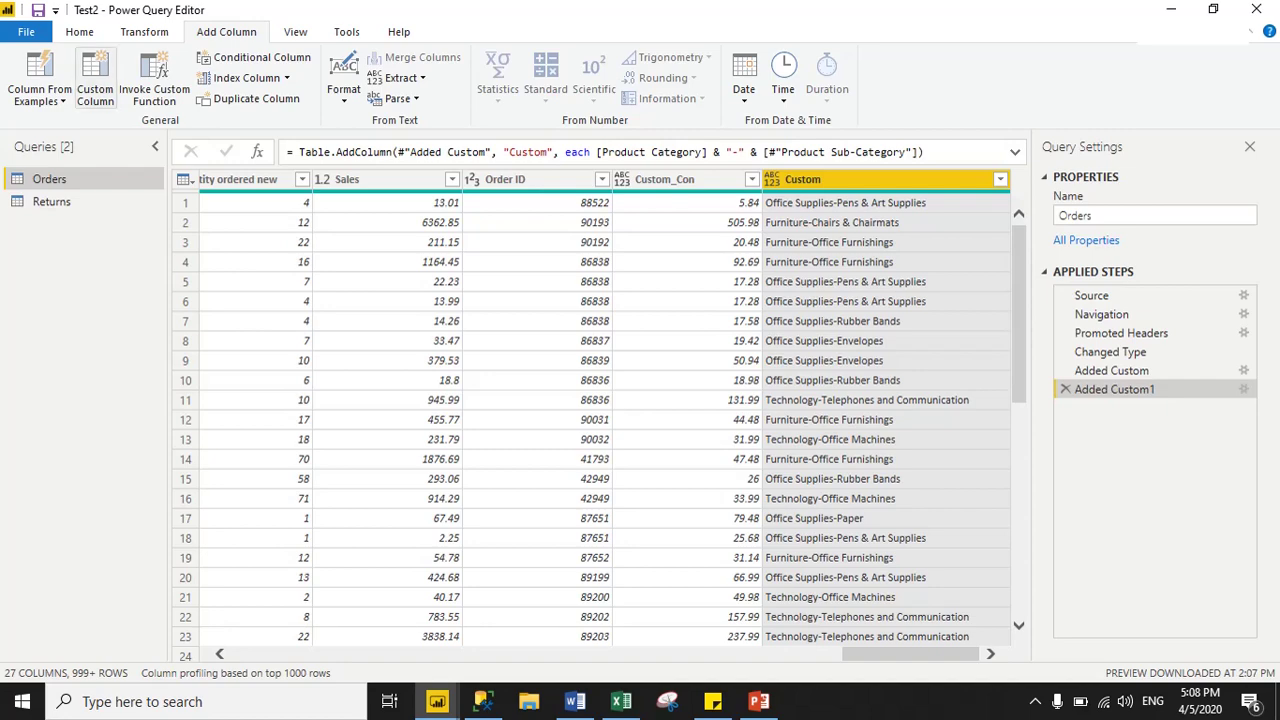
Add a custom column to Orders under the default name with the formula [Unit Price]*10.
left_click(95, 80)
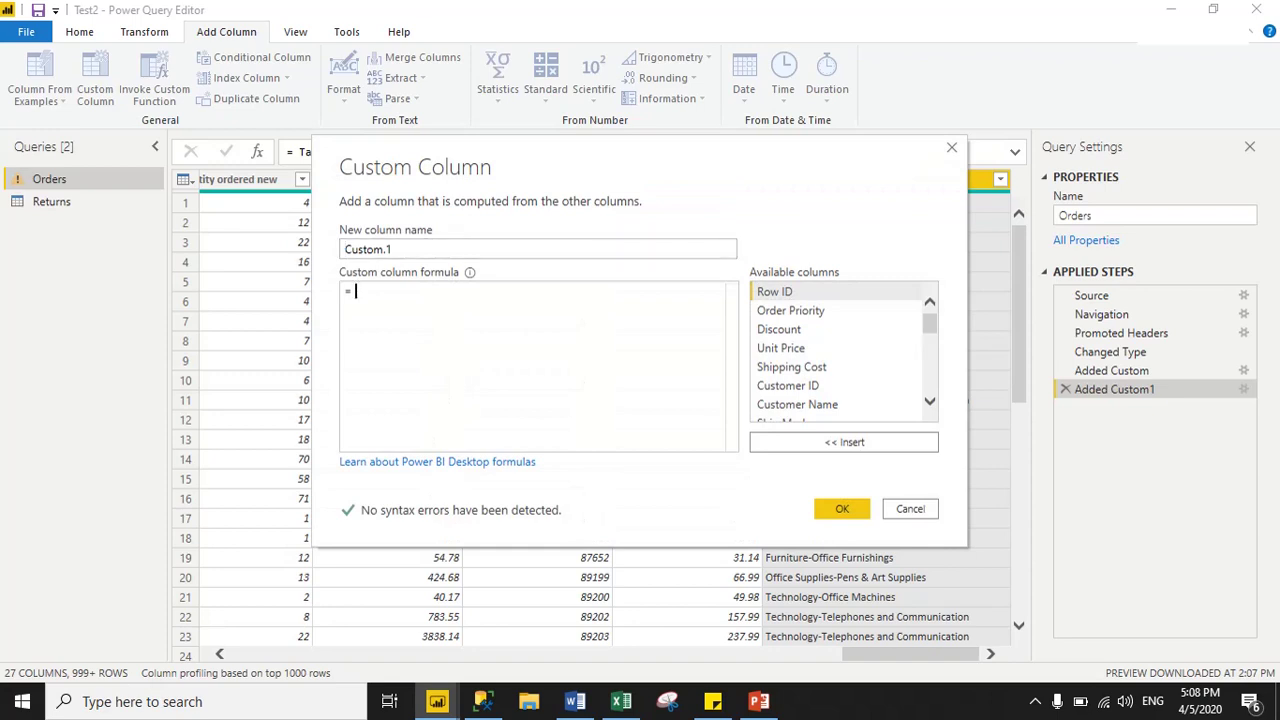
key("shift+Tab")
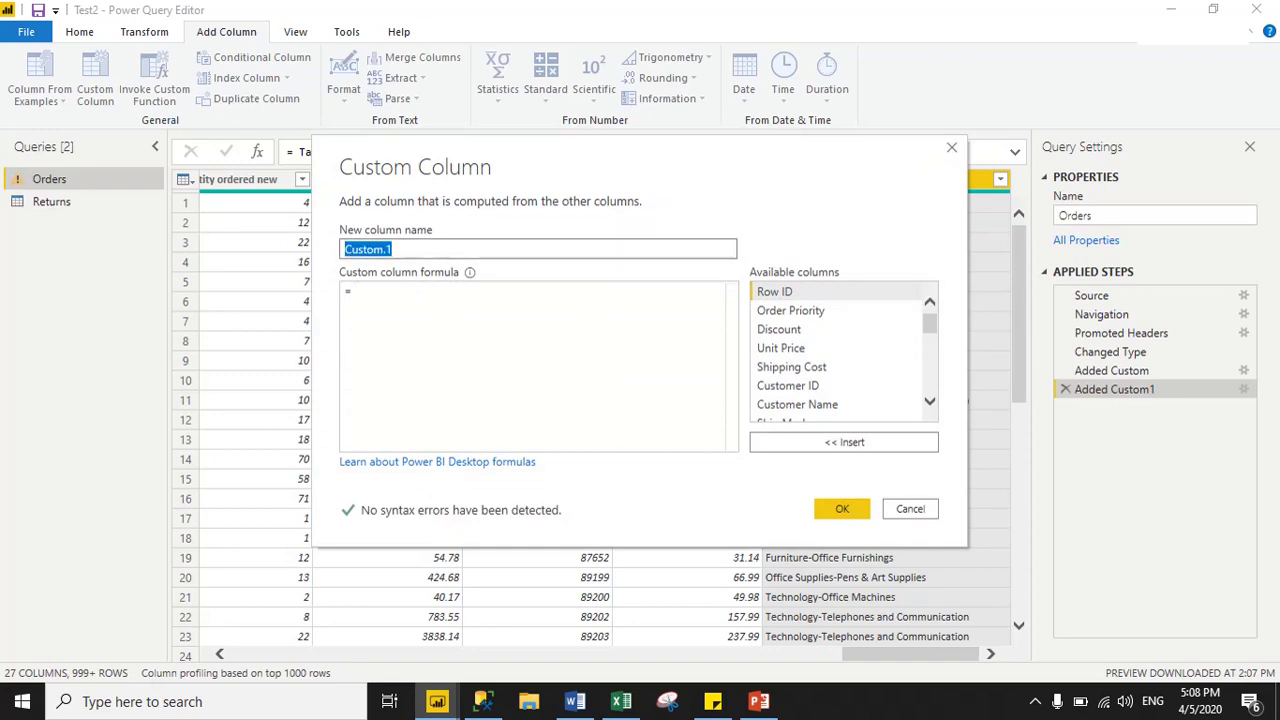
key("Tab")
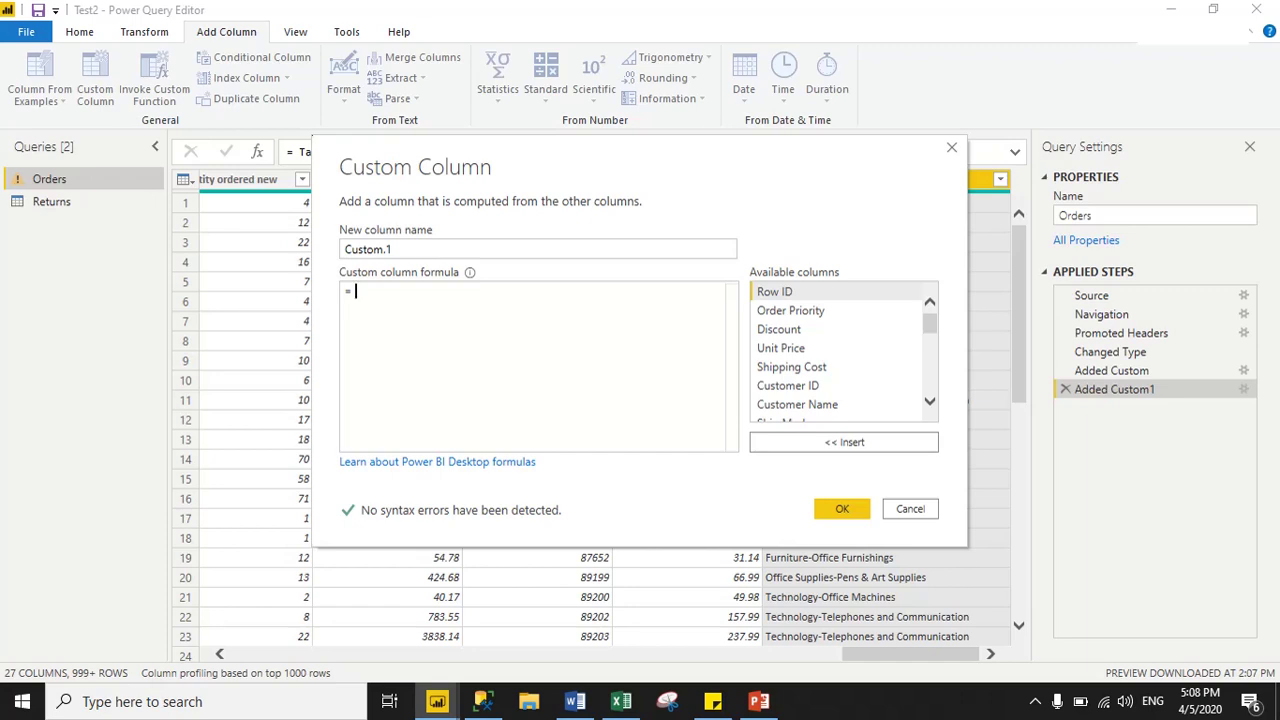
key("Tab")
key("shift+Tab")
type("uni")
key("Tab")
type("*")
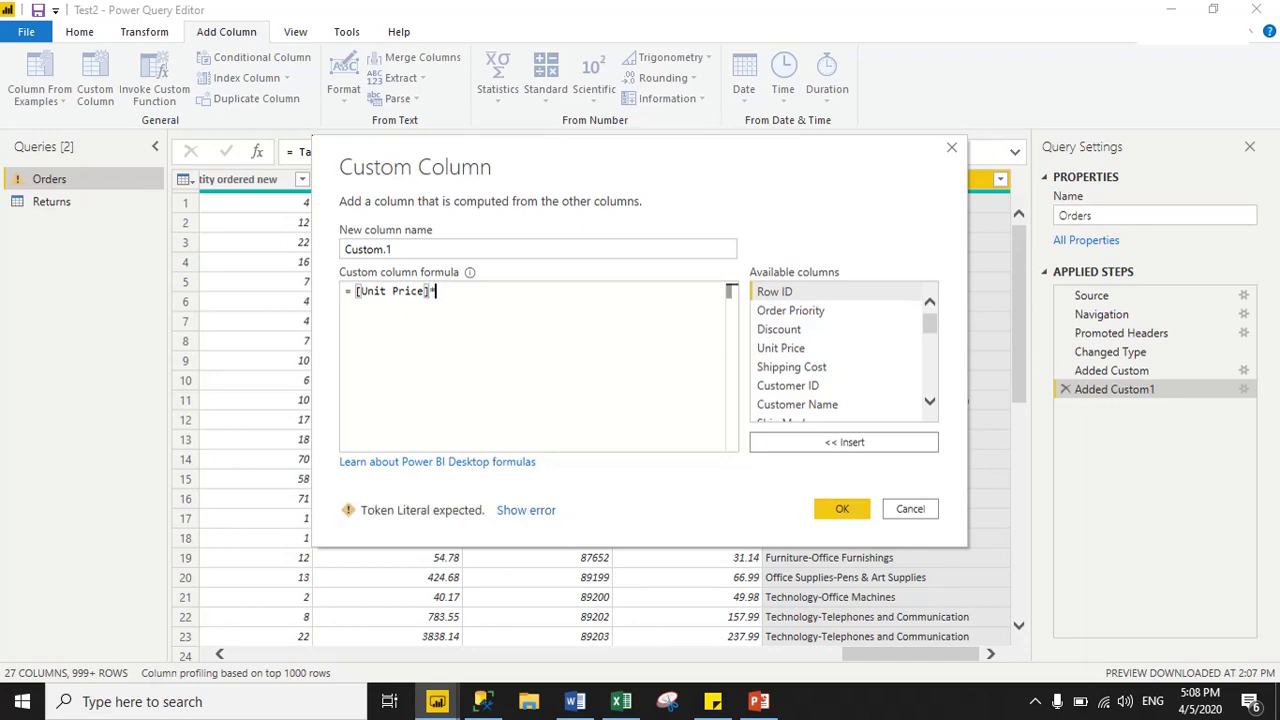
type("10")
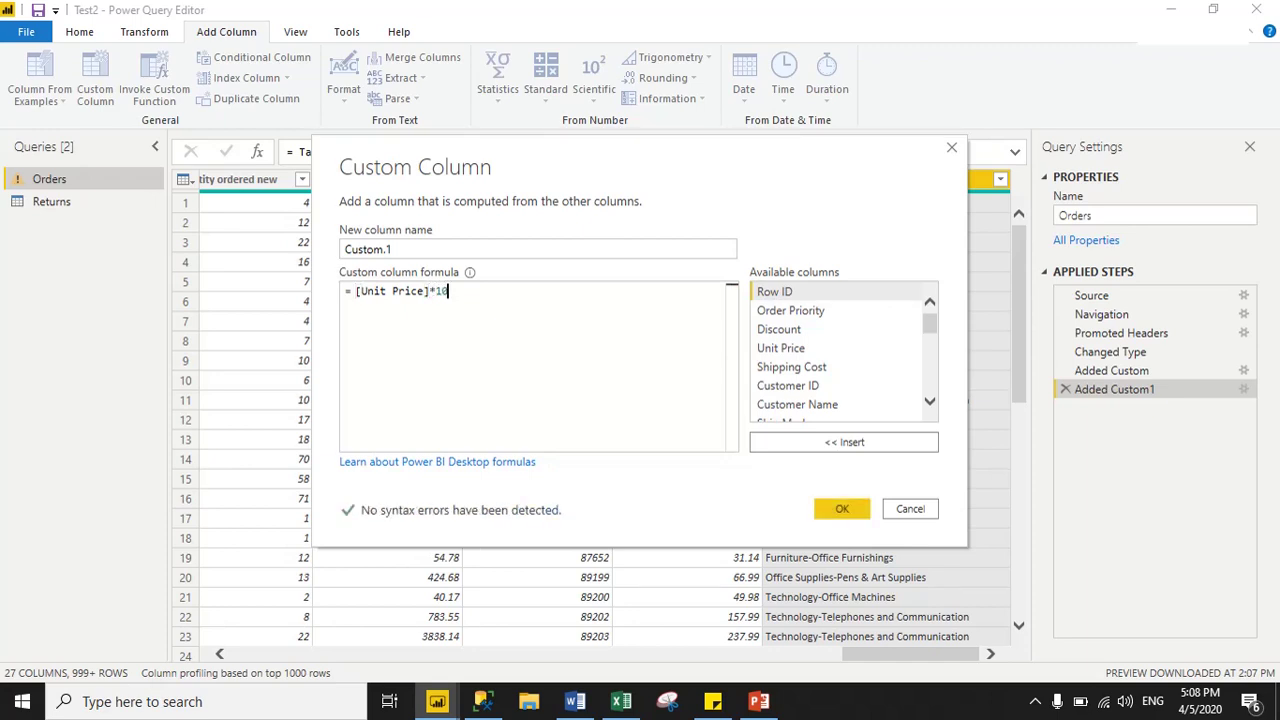
key("Return")
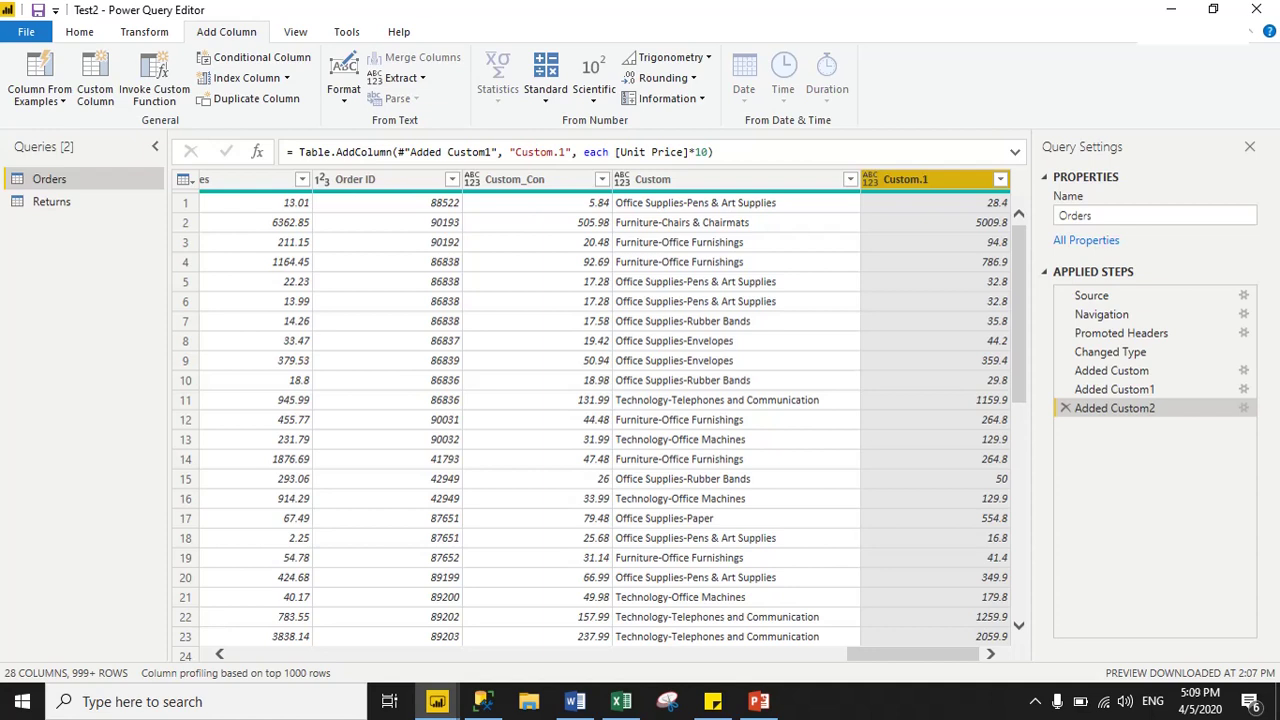
Close Power Query Editor and apply the query changes to the model, then switch to the PowerPoint presentation.
left_click(79, 31)
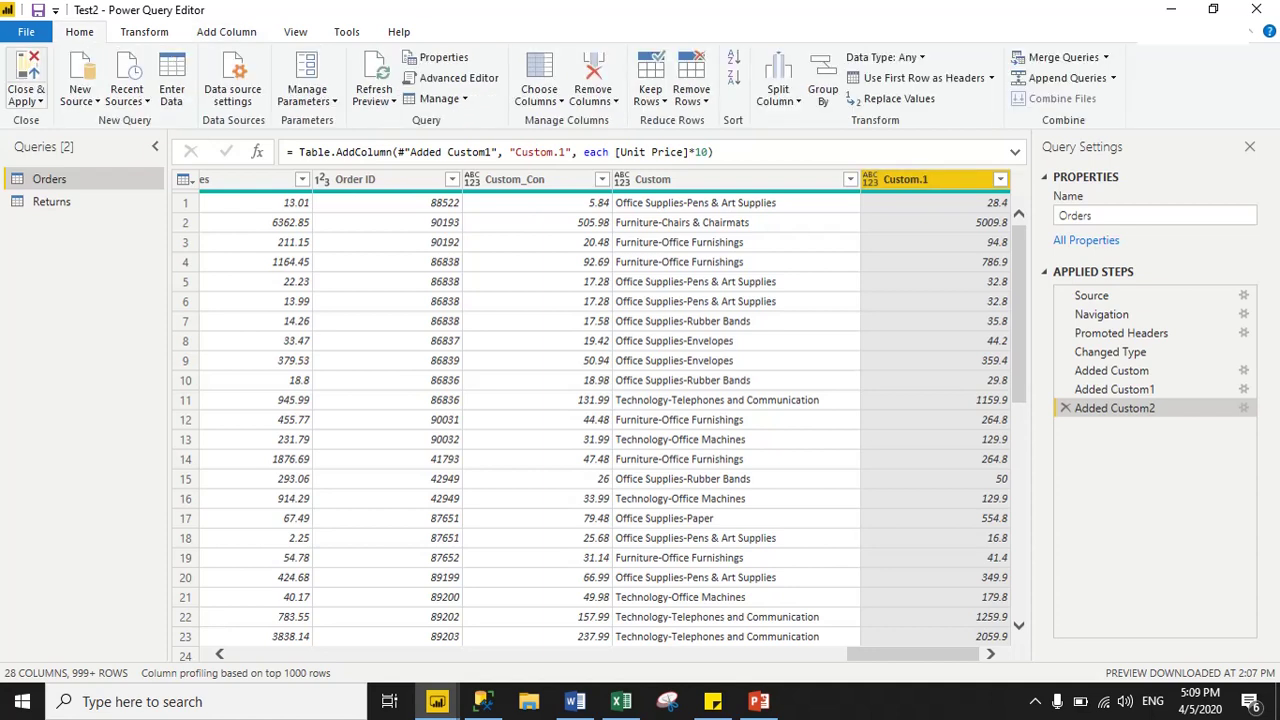
left_click(26, 96)
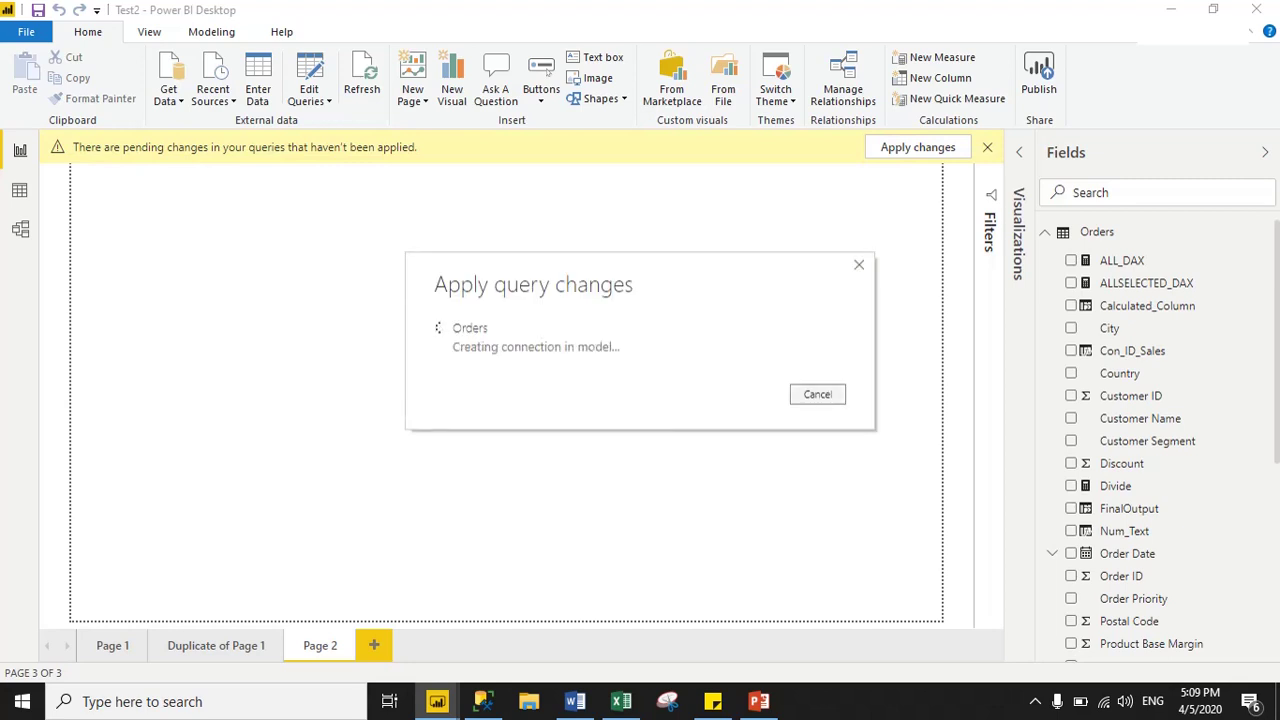
left_click(759, 701)
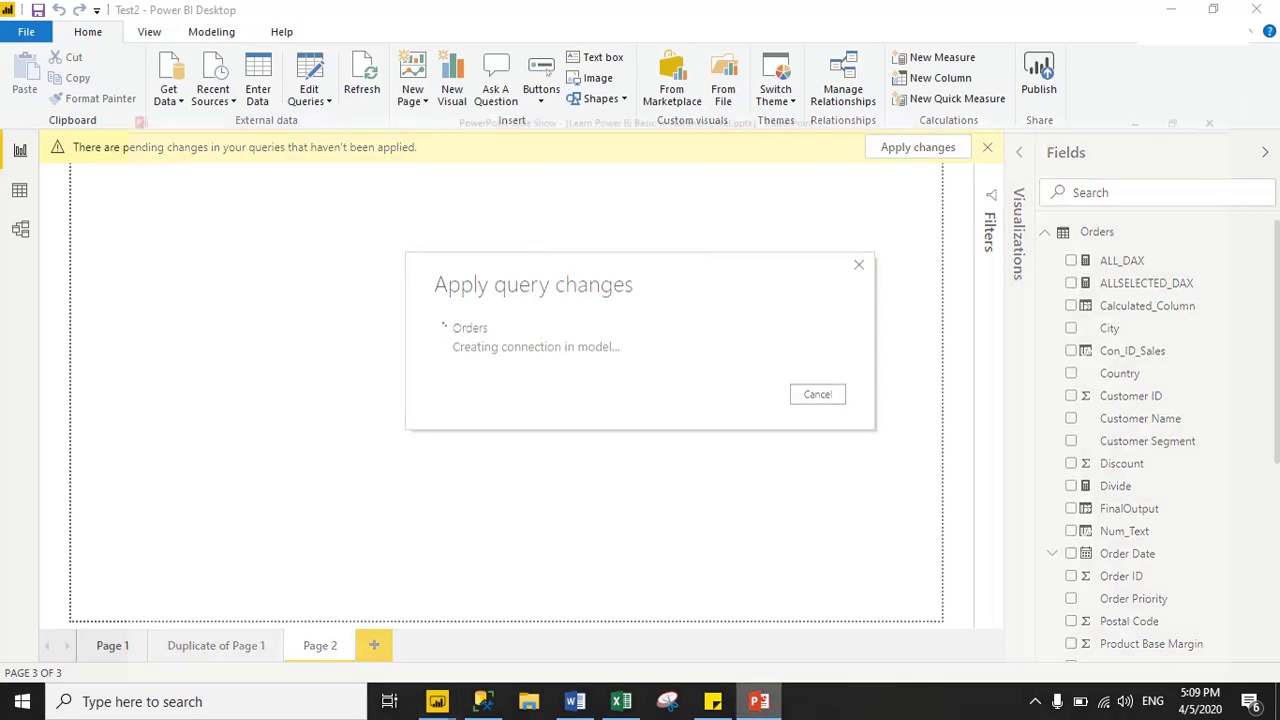